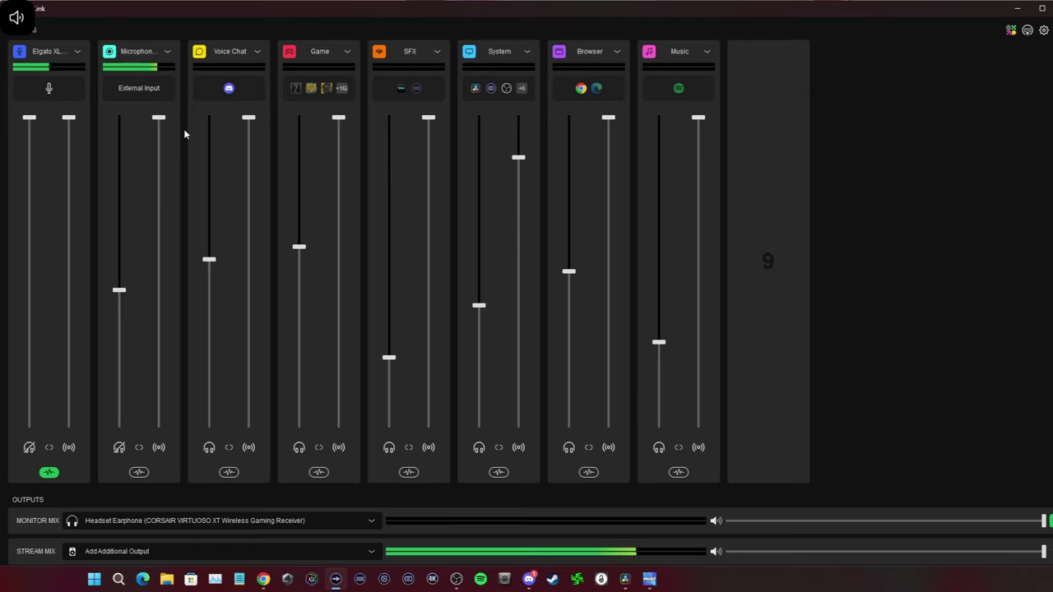
Examine which applications are assigned to the Voice Chat, System, Browser and Music channels in the mixer
left_click(257, 51)
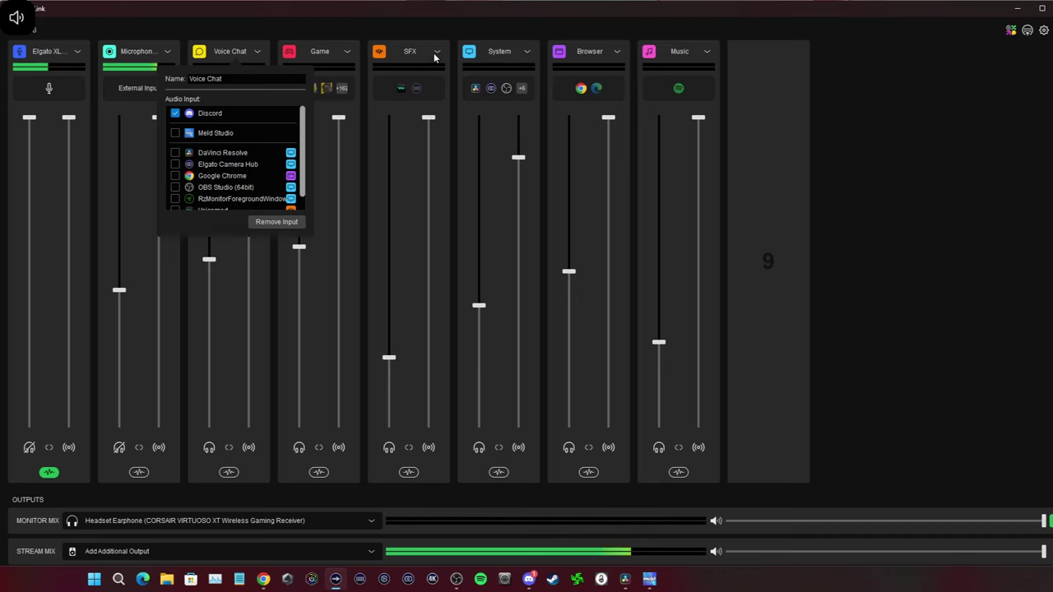
left_click(527, 53)
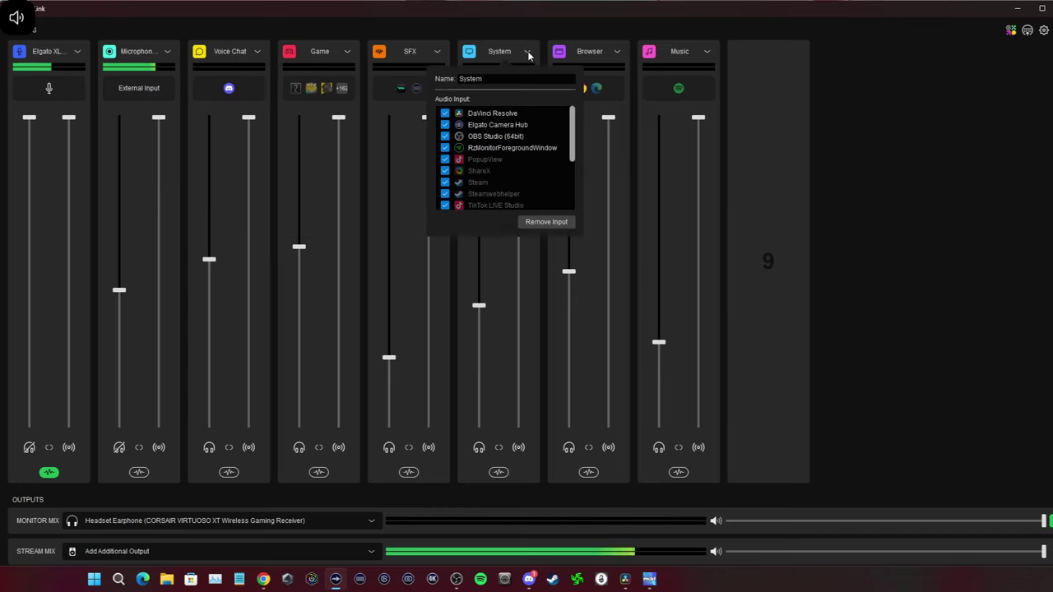
left_click(528, 53)
left_click(529, 55)
left_click(527, 53)
left_click(527, 52)
left_click(621, 56)
left_click(619, 54)
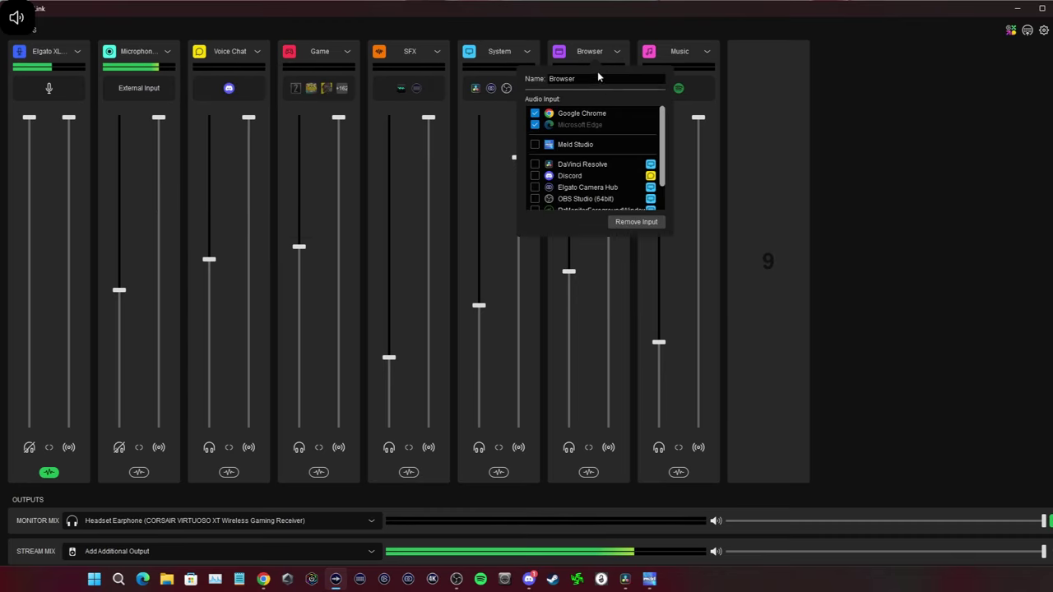
left_click(708, 52)
left_click(823, 61)
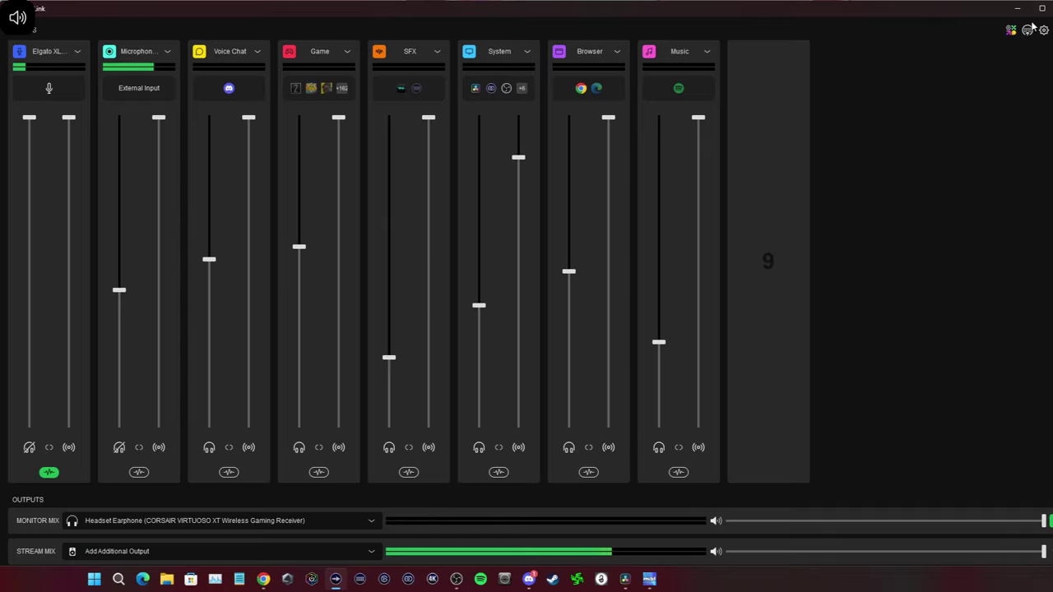
Switch to OBS Studio and add an Audio Input Capture source named Mic FX to the scene
key("super+d")
left_click(456, 579)
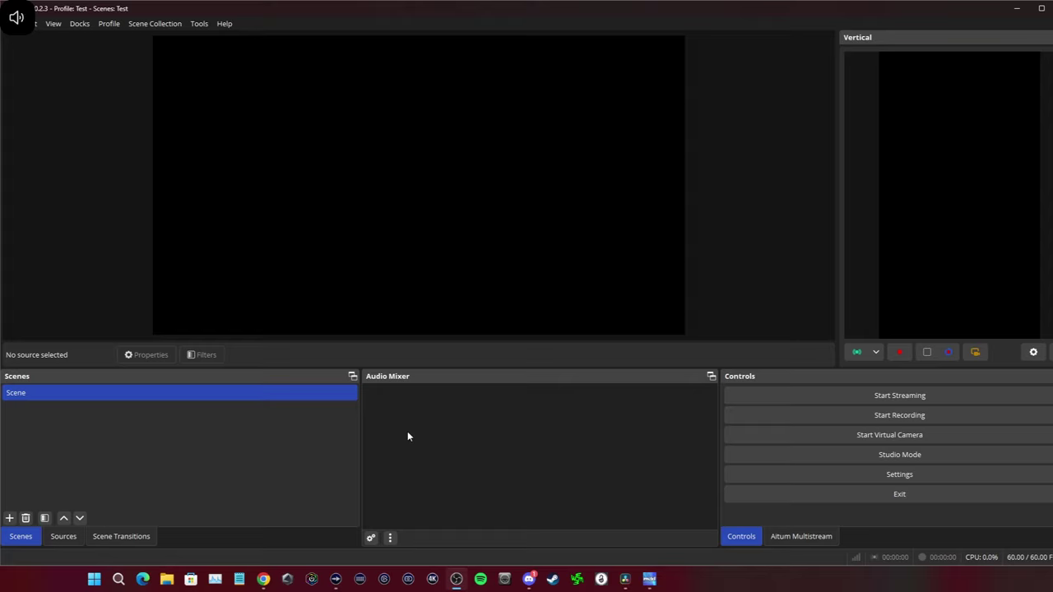
left_click(73, 539)
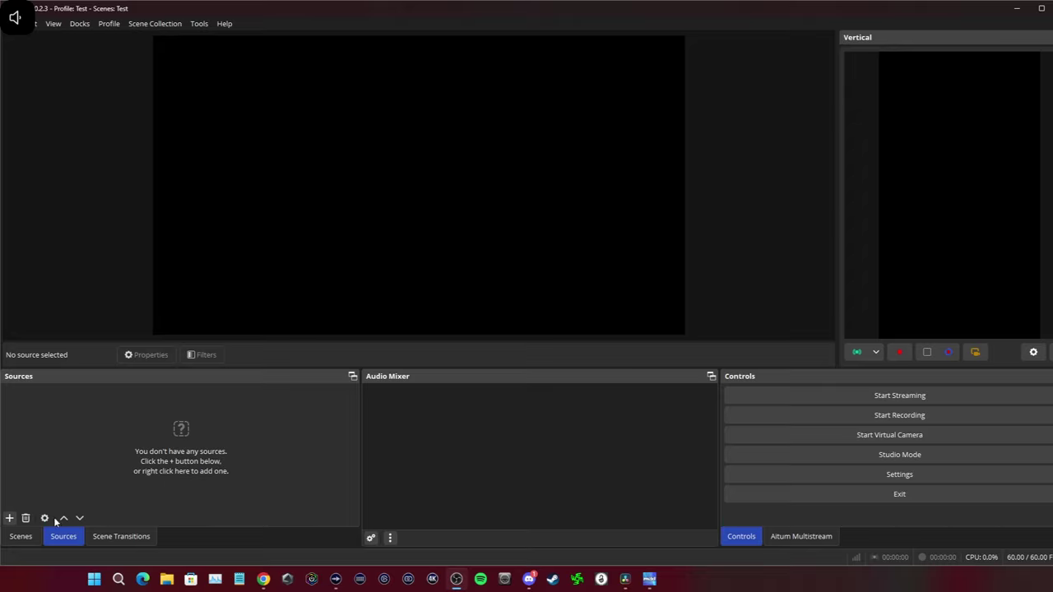
left_click(10, 518)
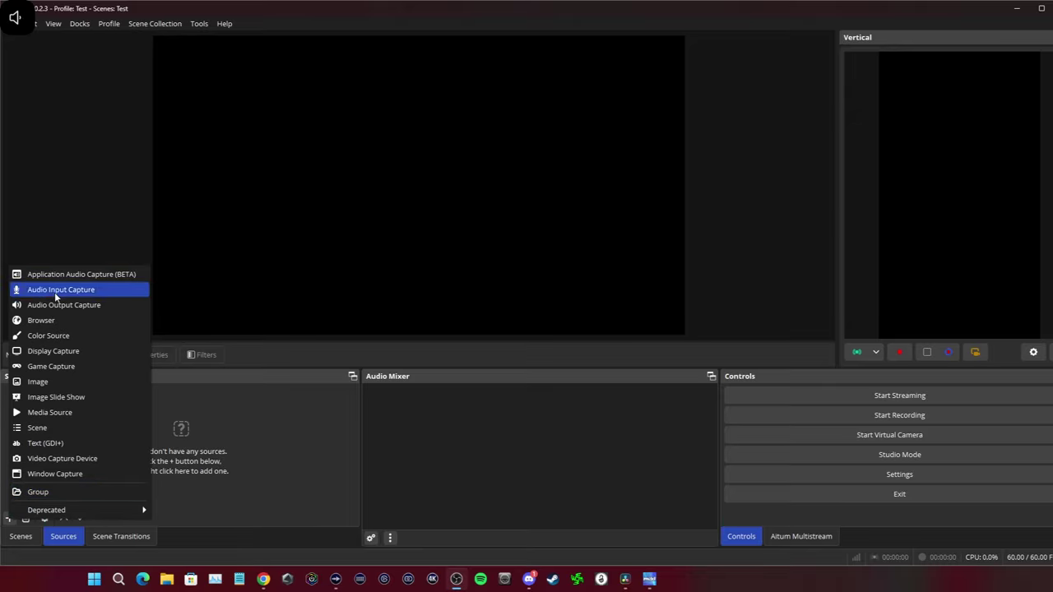
left_click(55, 292)
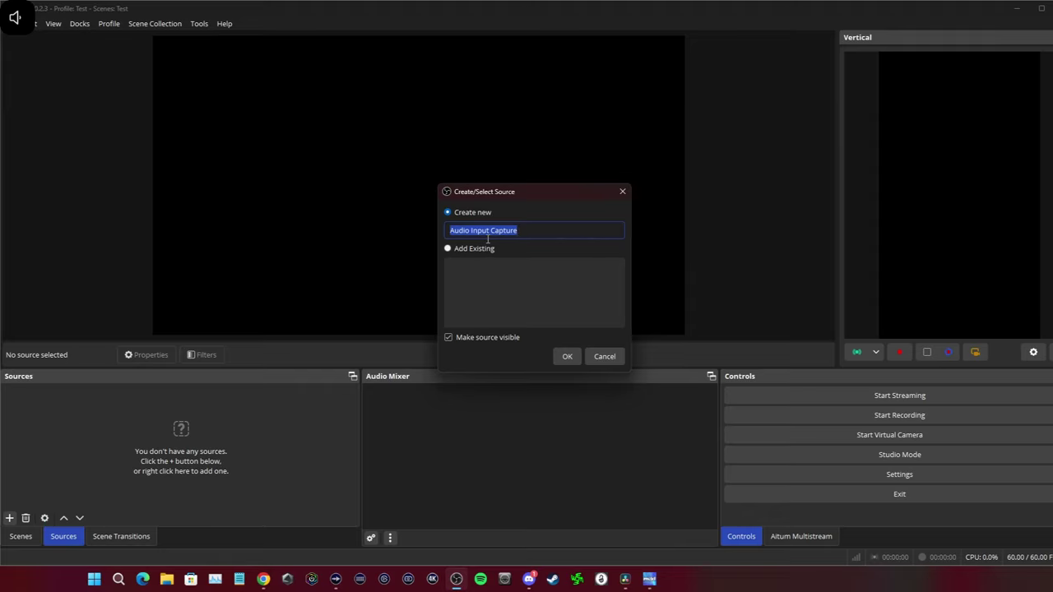
type("Mic FX")
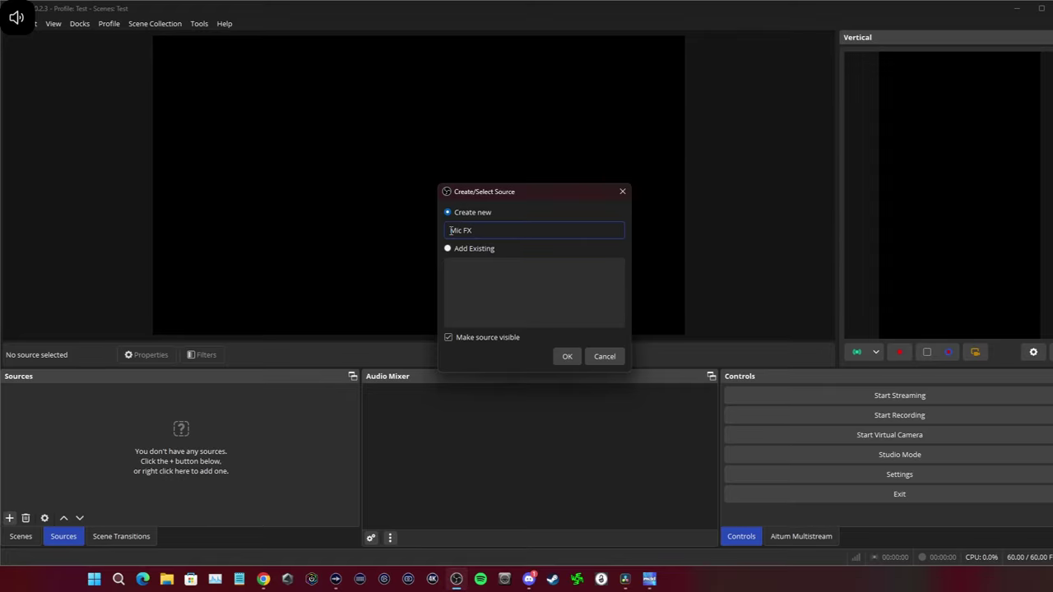
left_click(566, 356)
Set the Mic FX source's device to Wave Link MicrophoneFX (Elgato XLR Dock)
left_click(404, 116)
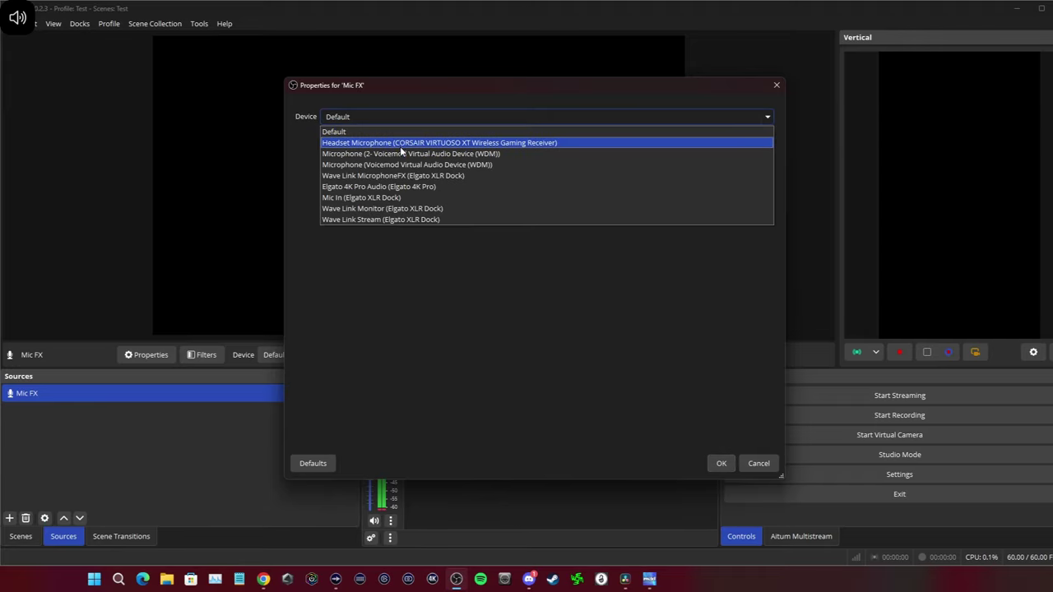
left_click(362, 177)
left_click(720, 463)
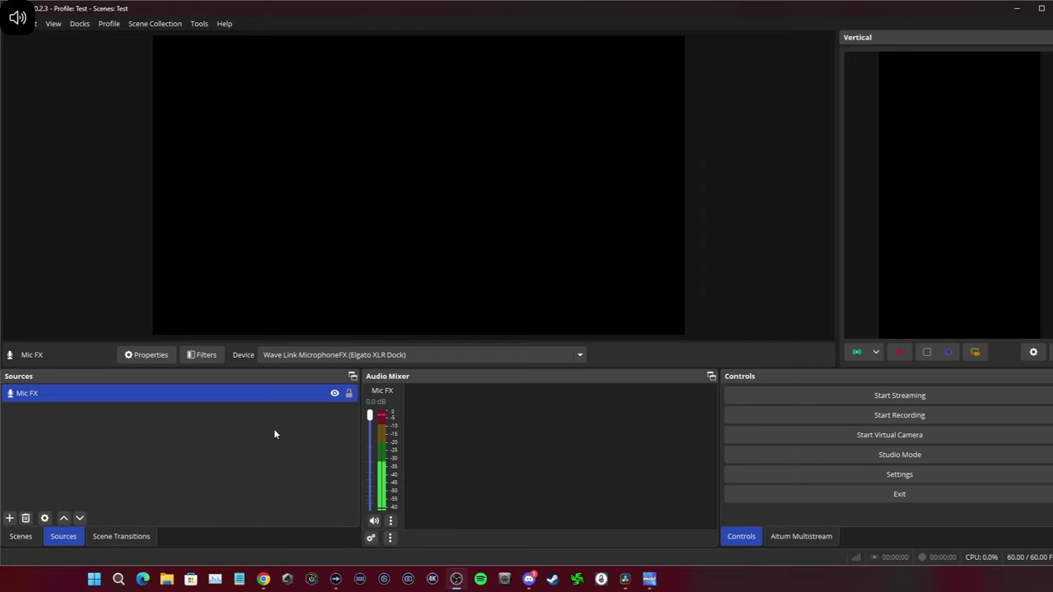
Add an Audio Output Capture source named System to the scene
right_click(168, 447)
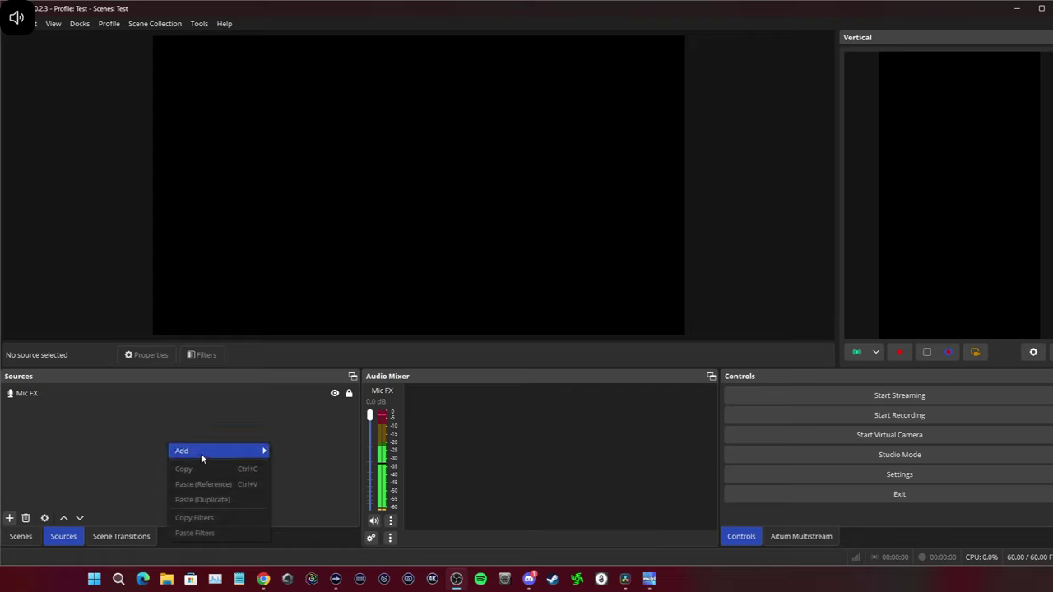
mouse_move(201, 454)
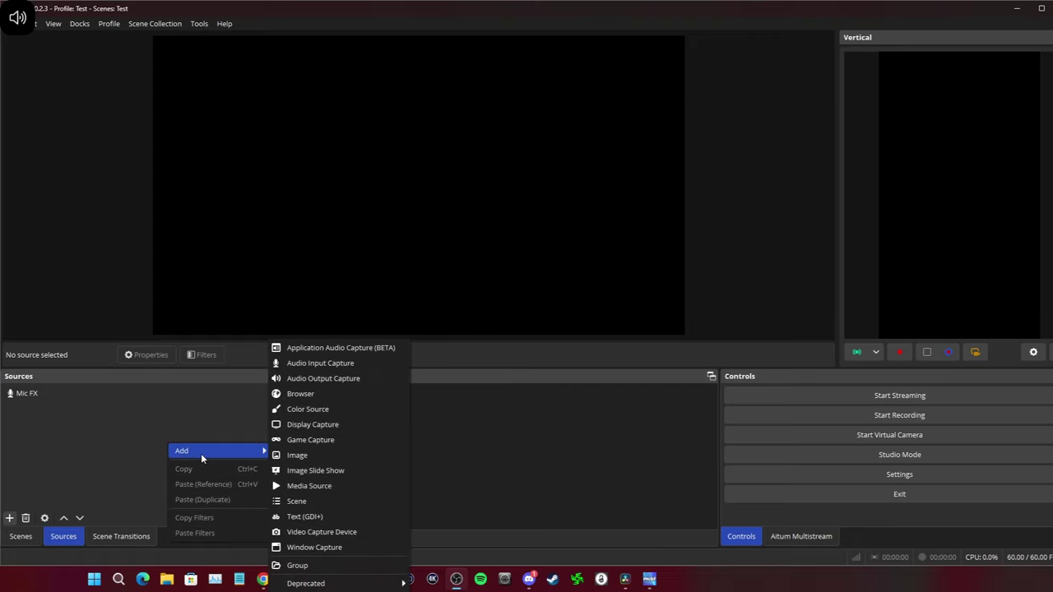
left_click(329, 380)
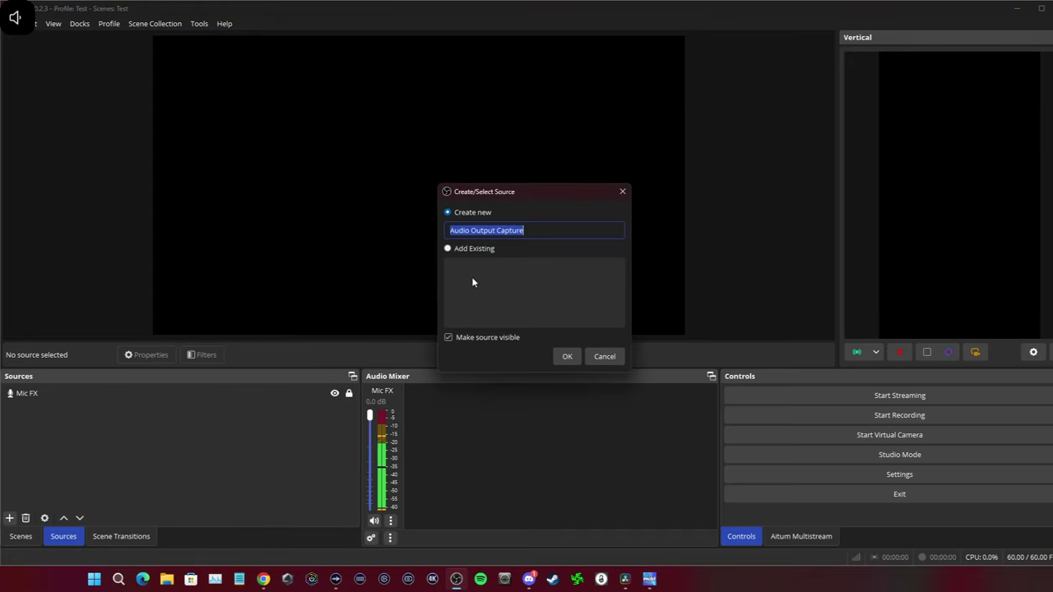
type("System")
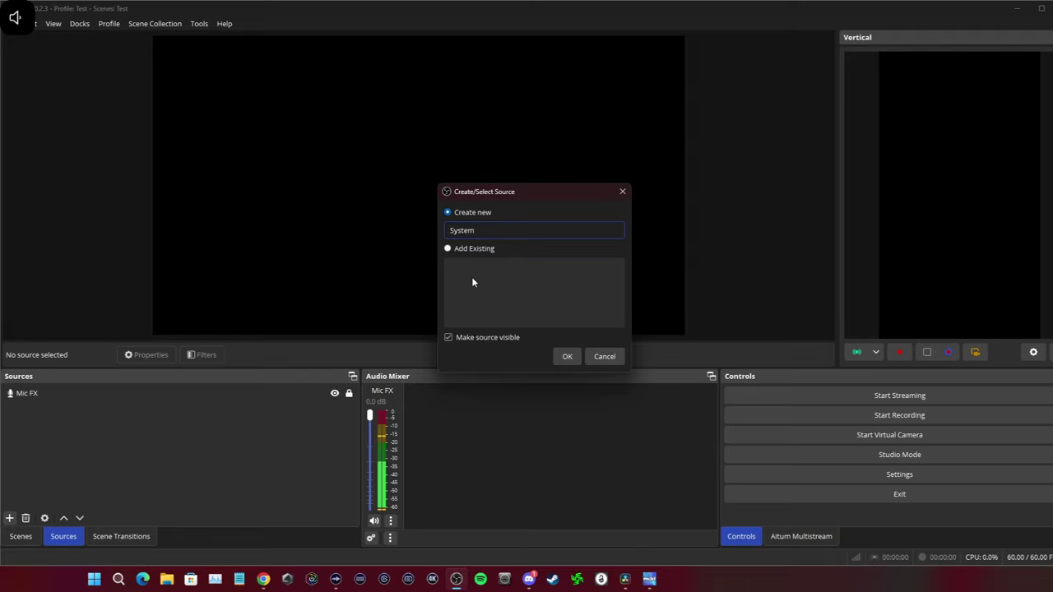
left_click(568, 358)
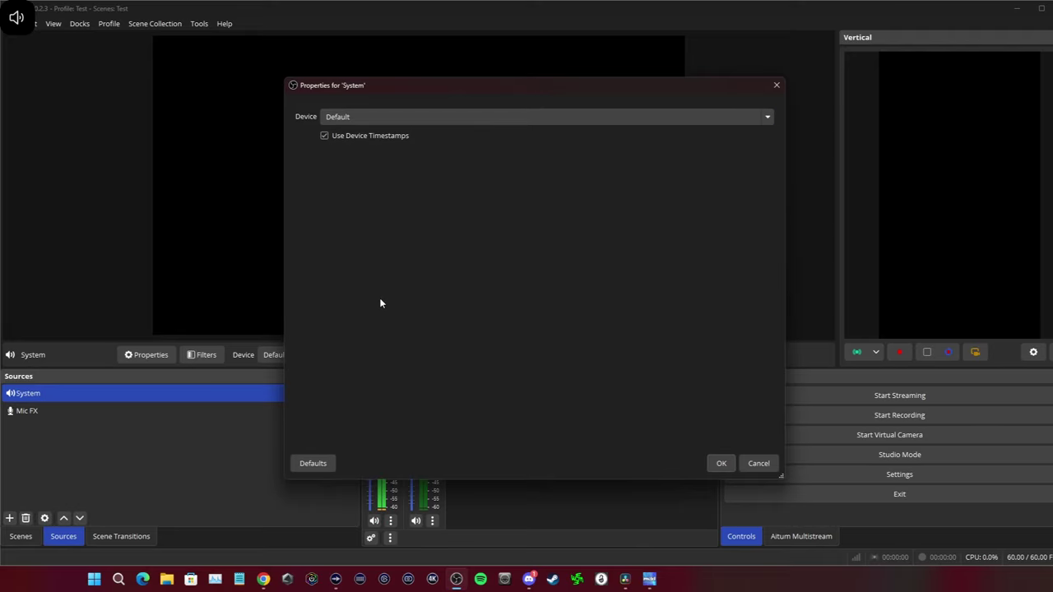
Set the System source's device to System (Elgato XLR Dock) and lock the source
left_click(431, 120)
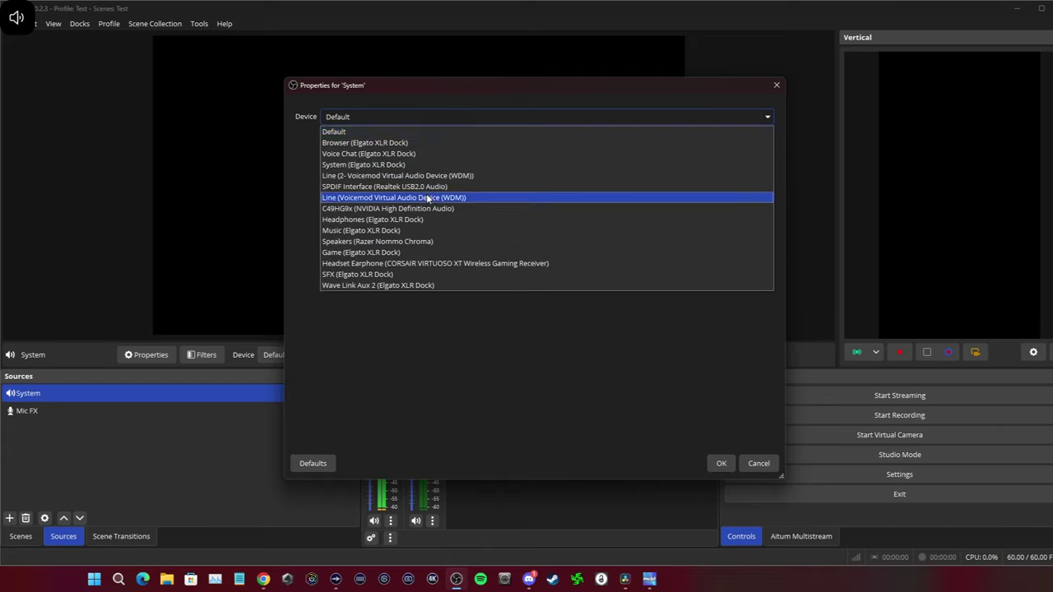
left_click(380, 165)
left_click(719, 464)
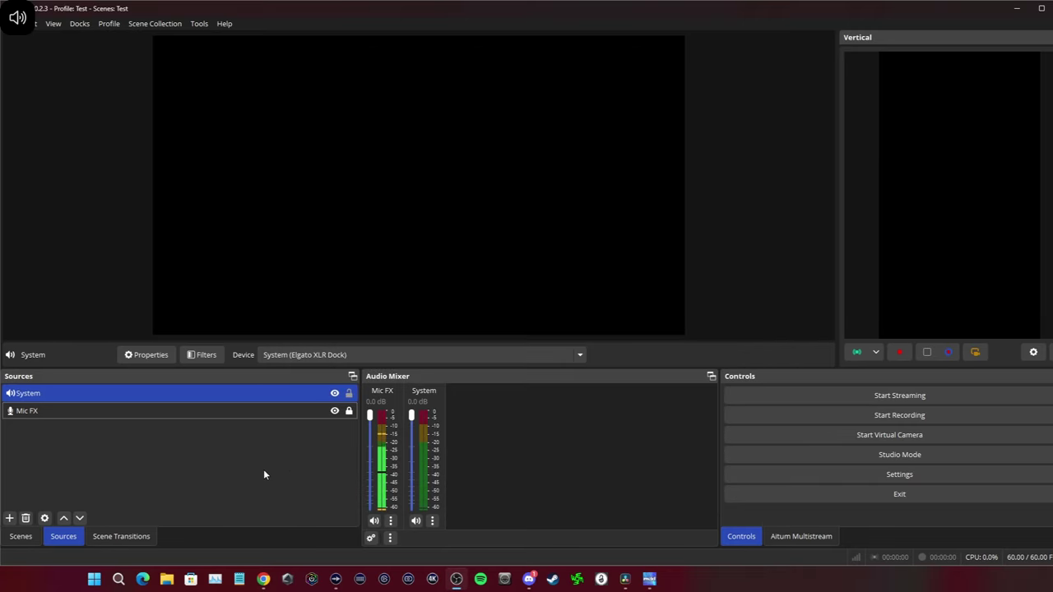
left_click(349, 393)
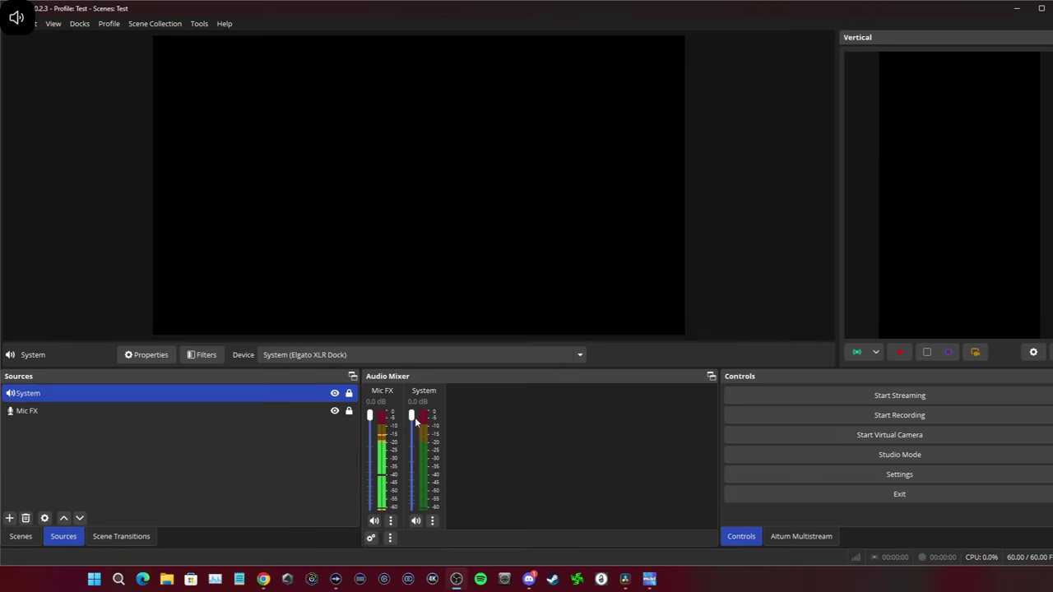
Lower the System source's volume in the audio mixer and set it to 35% in the Advanced Audio Properties
left_click_drag(416, 422, 416, 445)
right_click(505, 446)
left_click(546, 493)
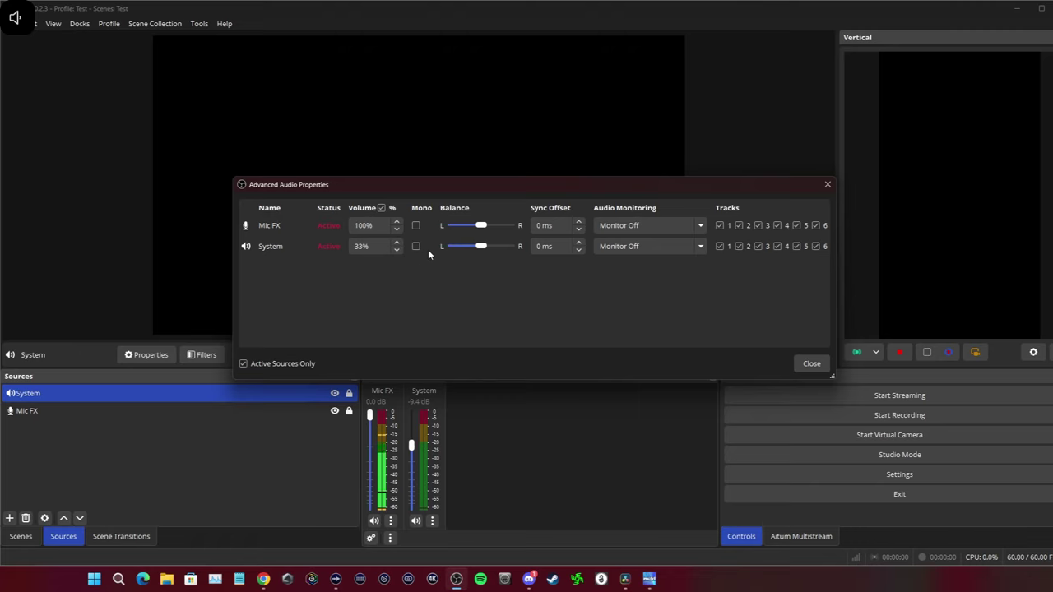
double_click(361, 245)
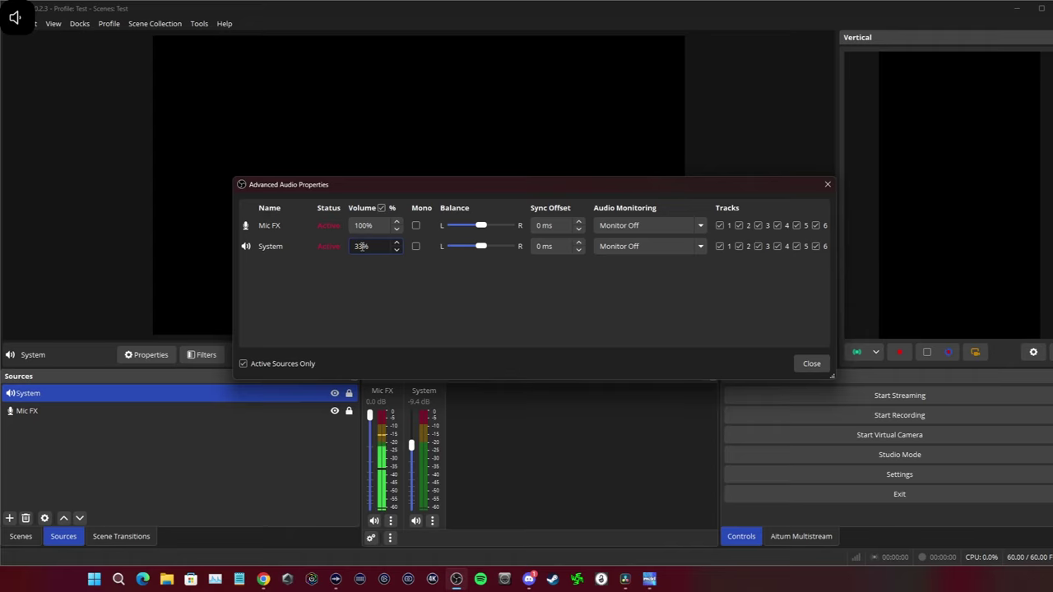
type("35")
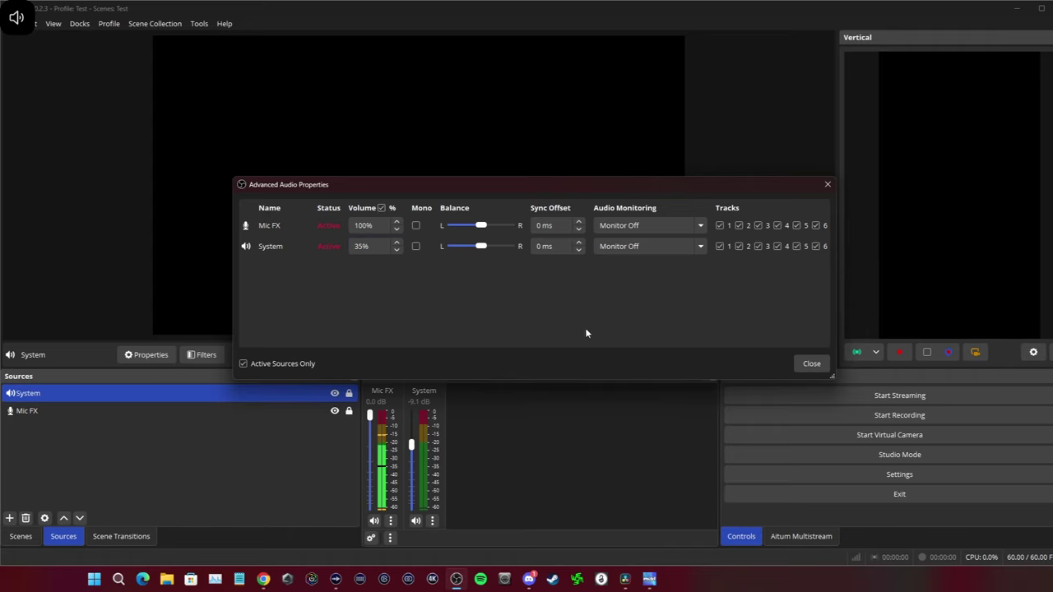
left_click(799, 364)
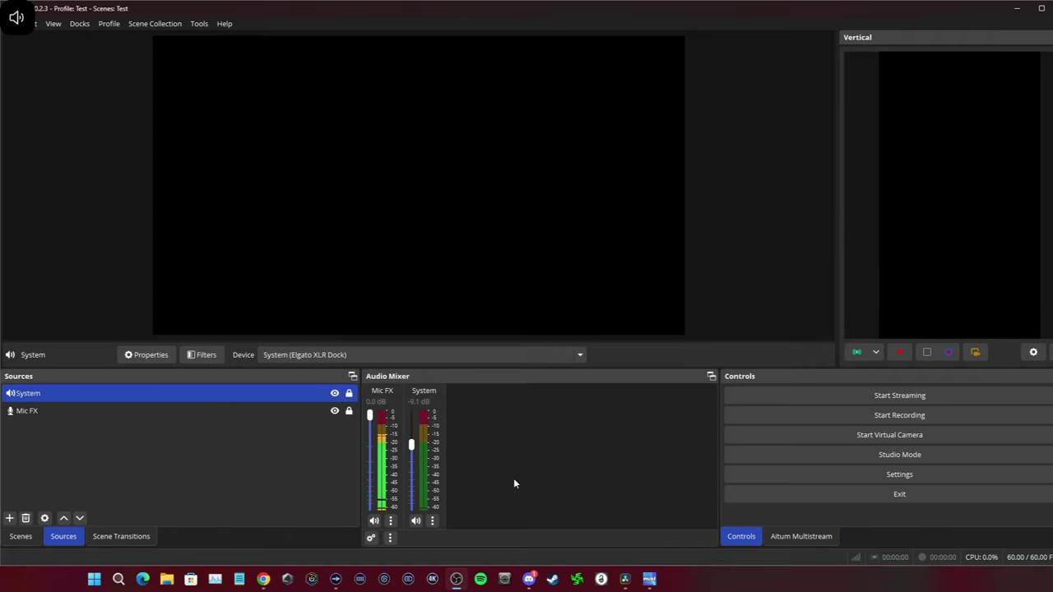
Add an Audio Output Capture source named Voice Chat, checking the channel names in Wave Link
left_click(9, 519)
left_click(58, 305)
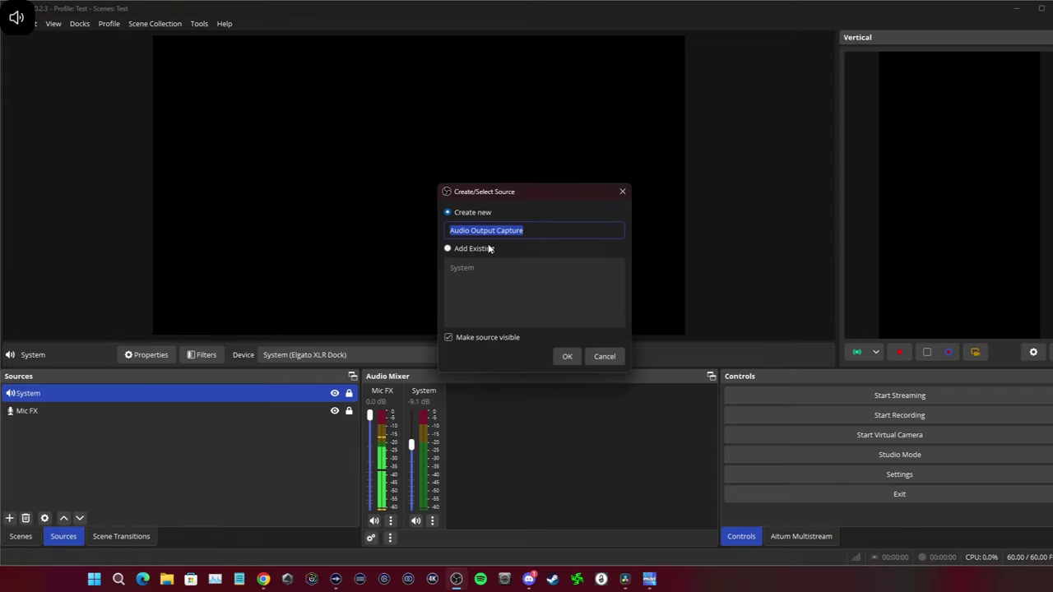
left_click(335, 579)
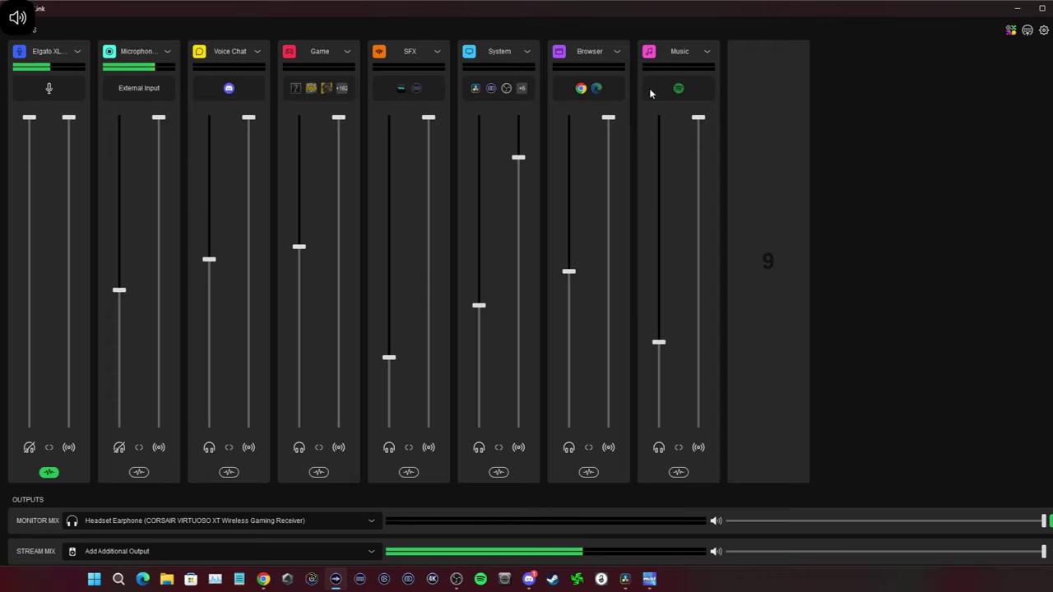
left_click(1019, 11)
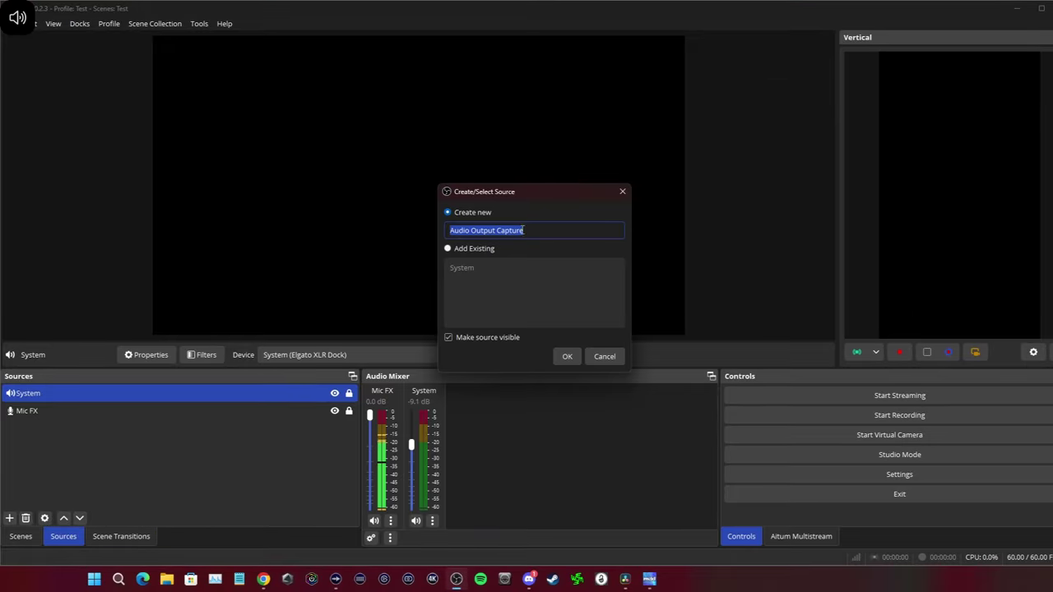
key("BackSpace")
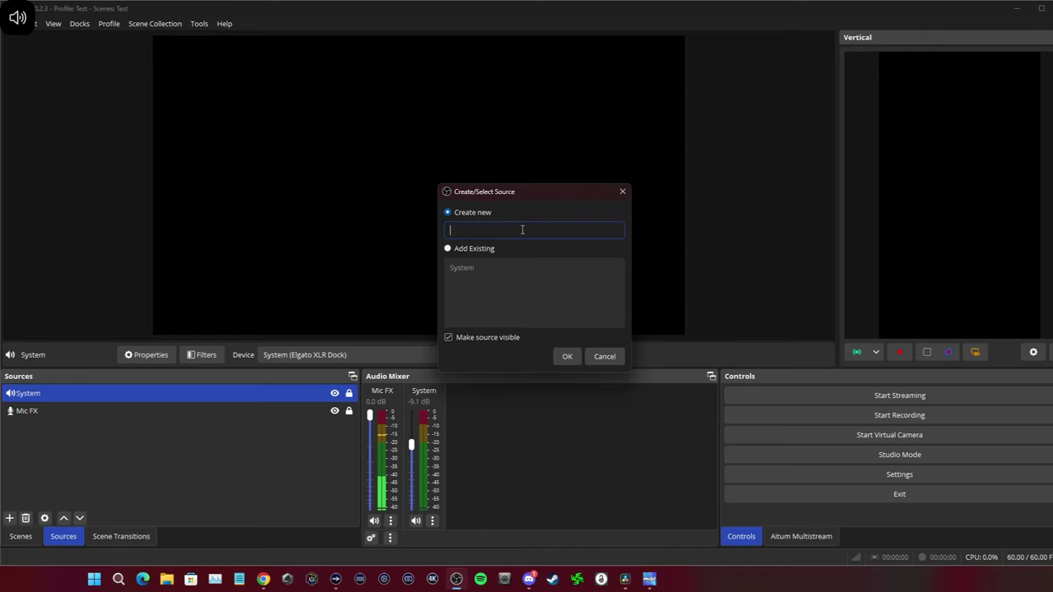
type("Voice Chat")
left_click(566, 356)
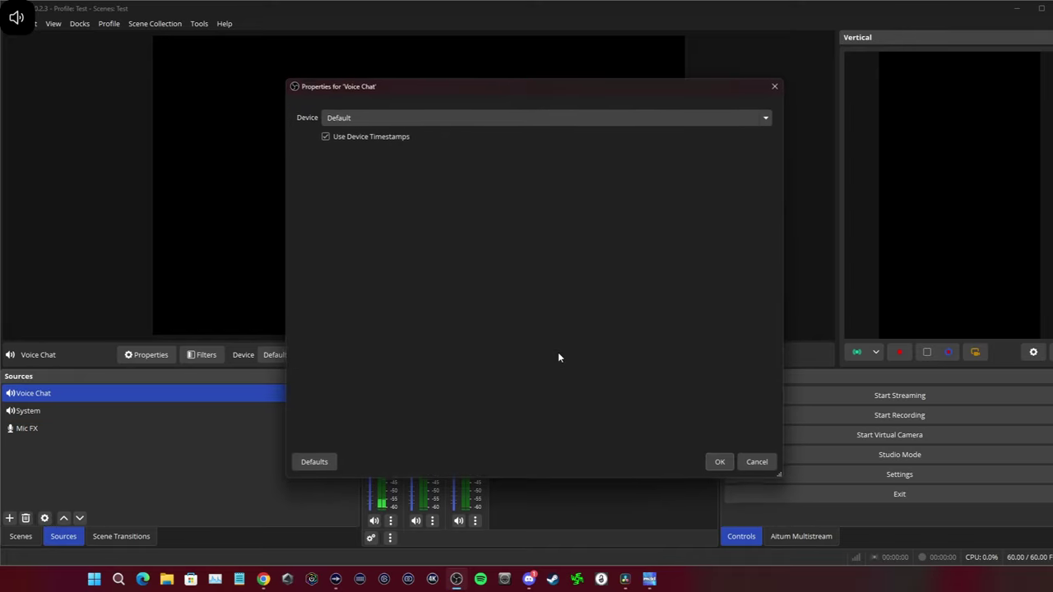
Set the Voice Chat source's device to Voice Chat (Elgato XLR Dock) and lock the source
left_click(390, 117)
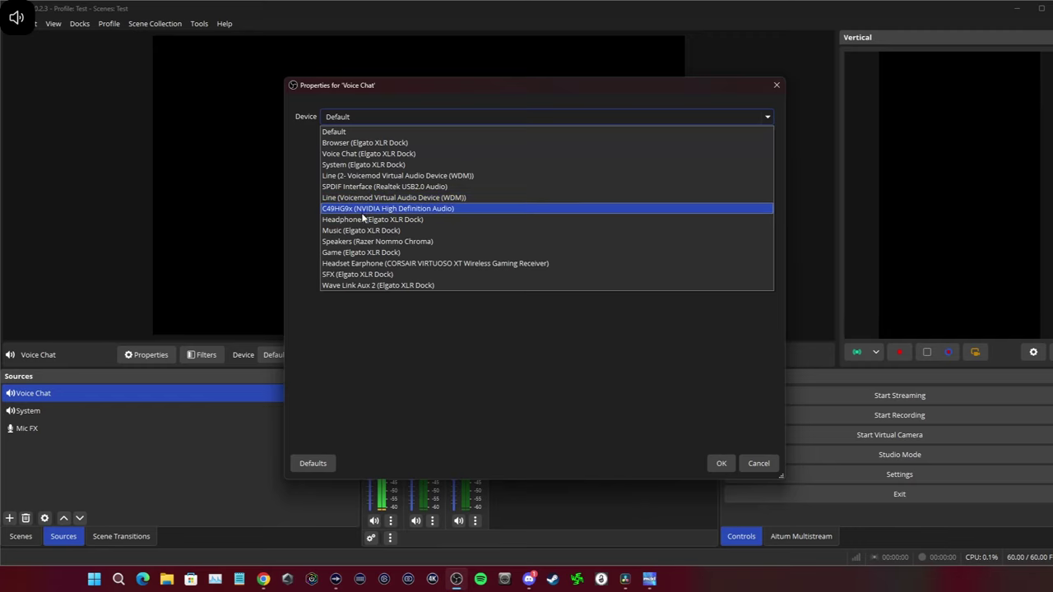
left_click(360, 154)
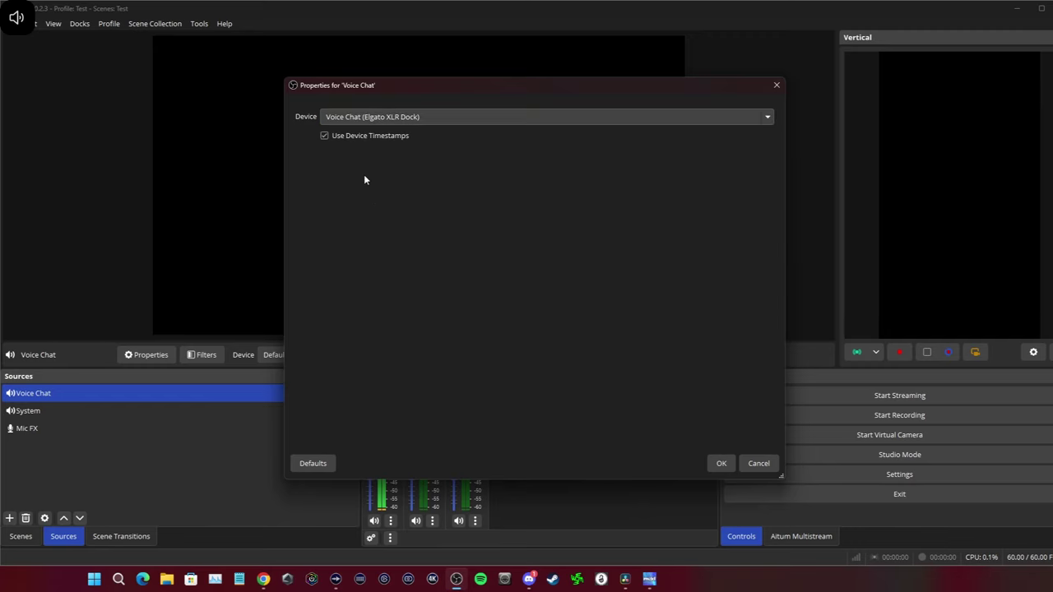
left_click(720, 463)
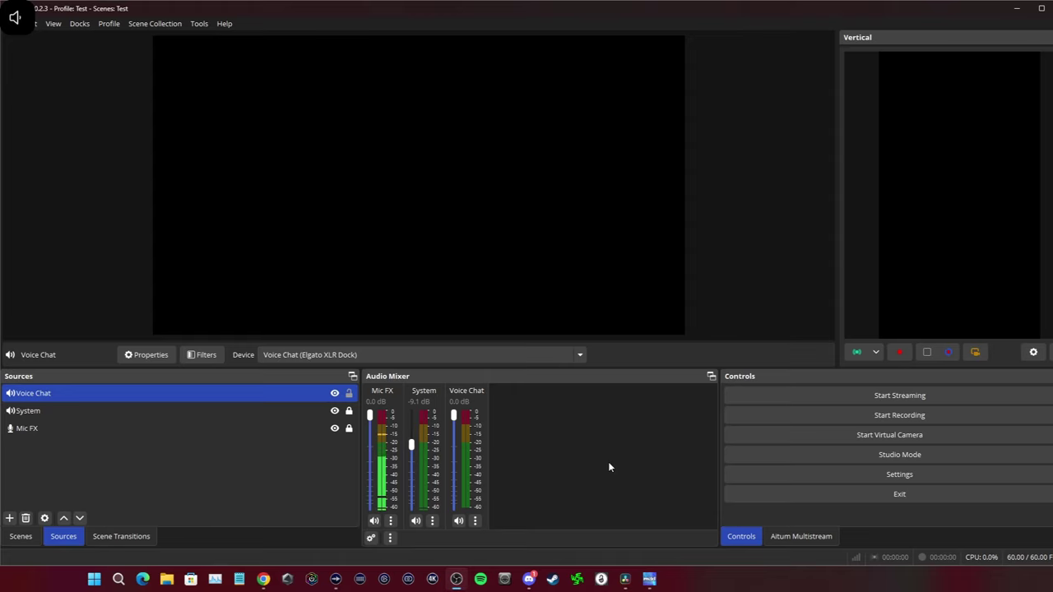
left_click(349, 393)
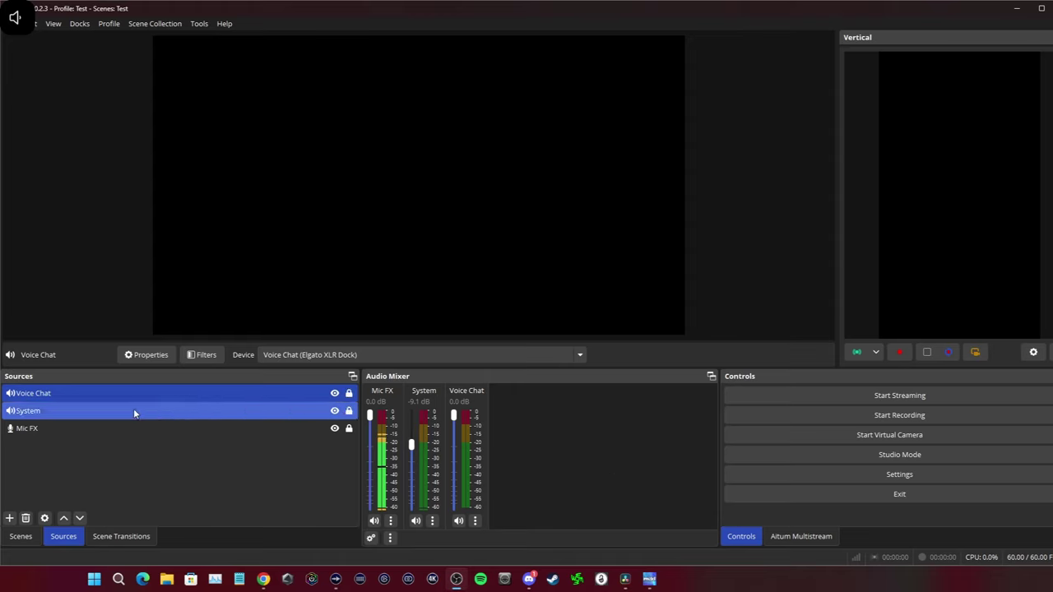
Add an Audio Output Capture source named Browser and set its device to Browser (Elgato XLR Dock)
left_click(10, 518)
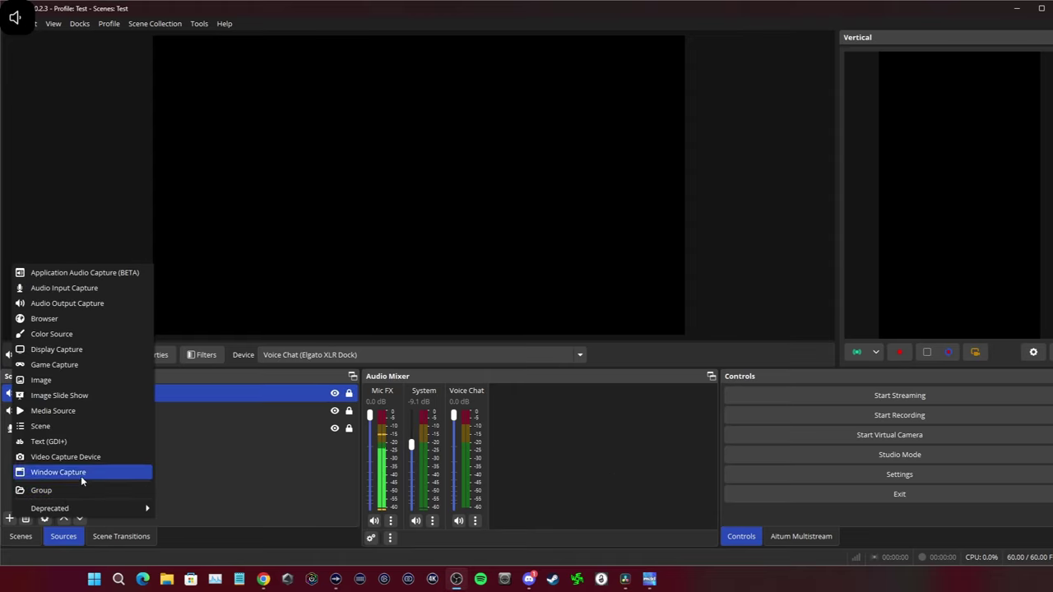
left_click(65, 304)
type("B")
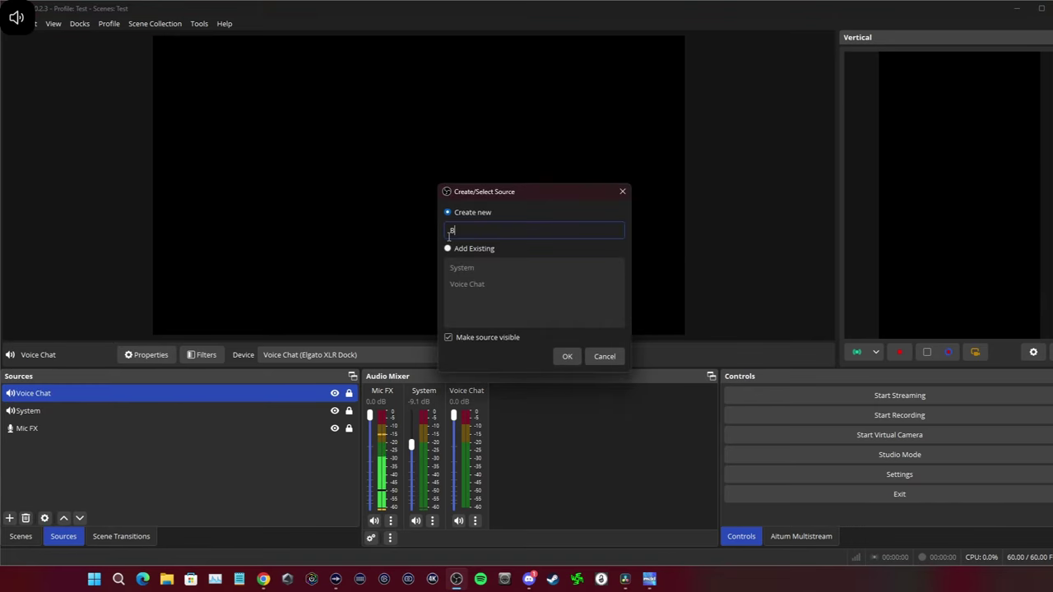
type("rowser")
left_click(566, 356)
left_click(382, 120)
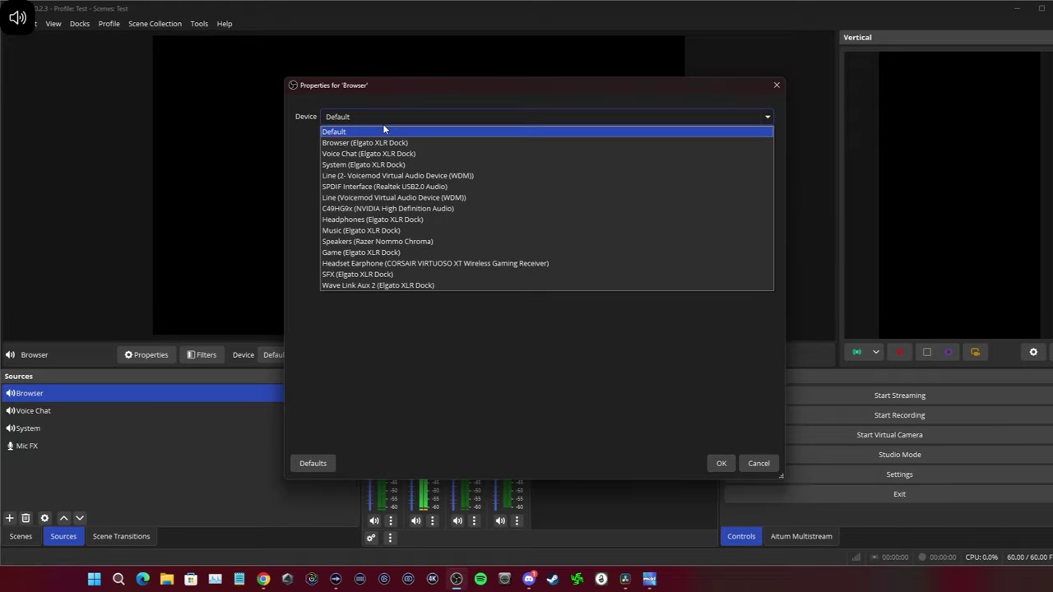
left_click(374, 143)
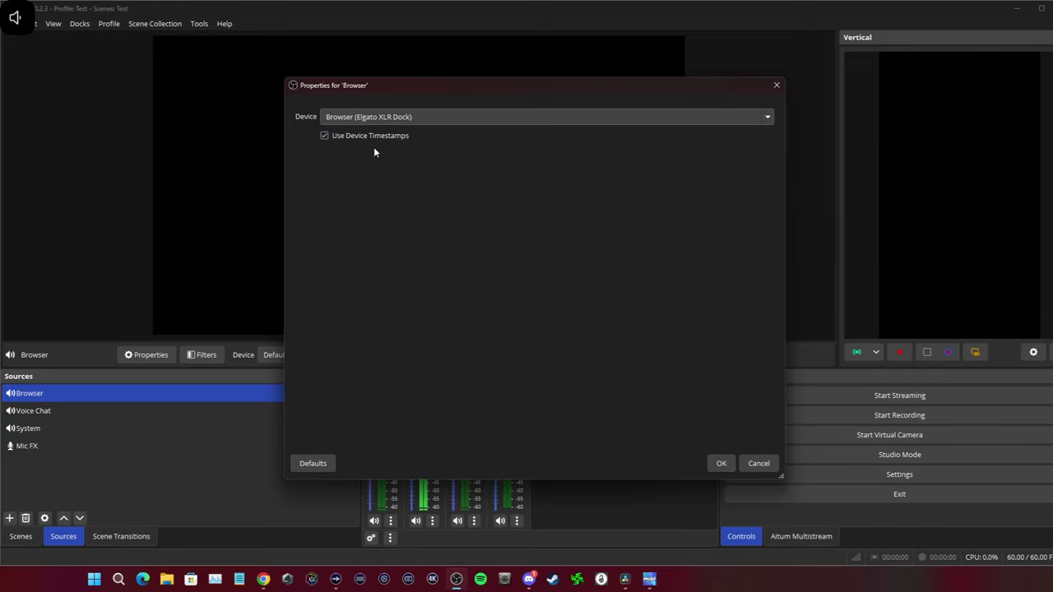
left_click(717, 464)
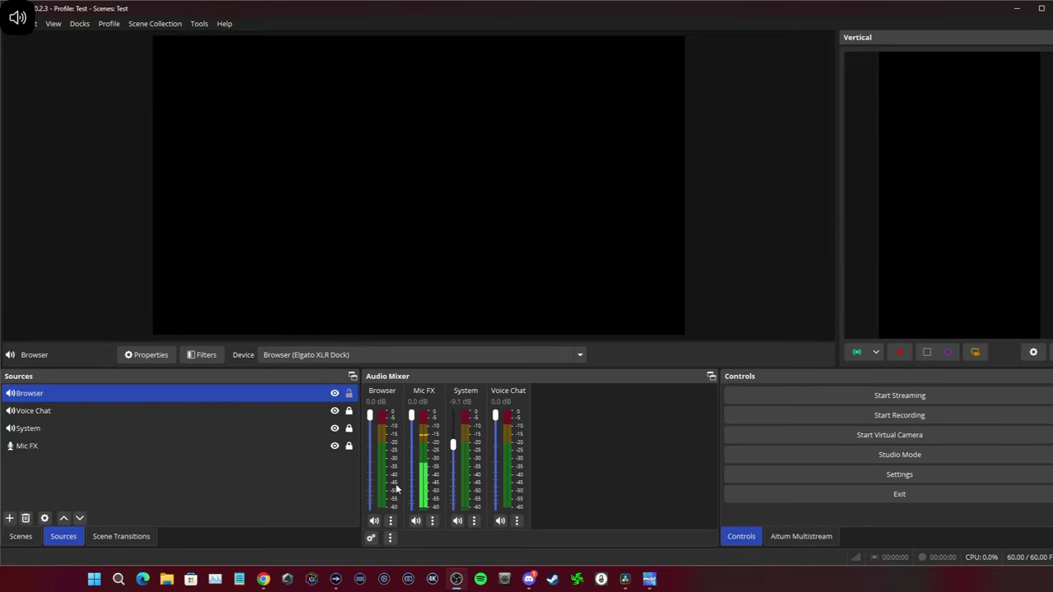
Set the Browser source's volume to 45% in the Advanced Audio Properties, switching the volume display to dB and back to percent
right_click(575, 492)
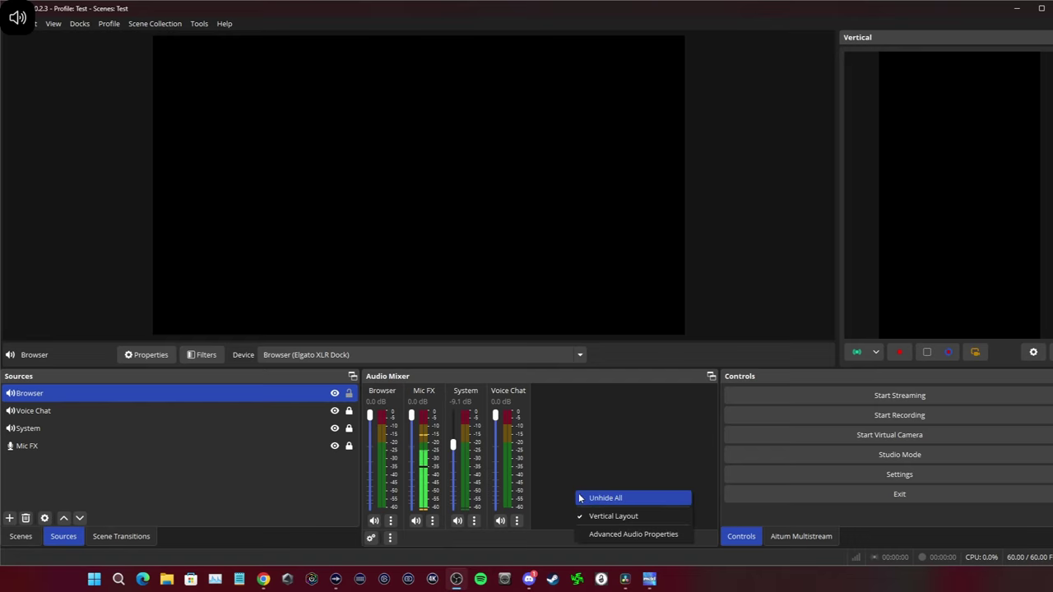
left_click(626, 535)
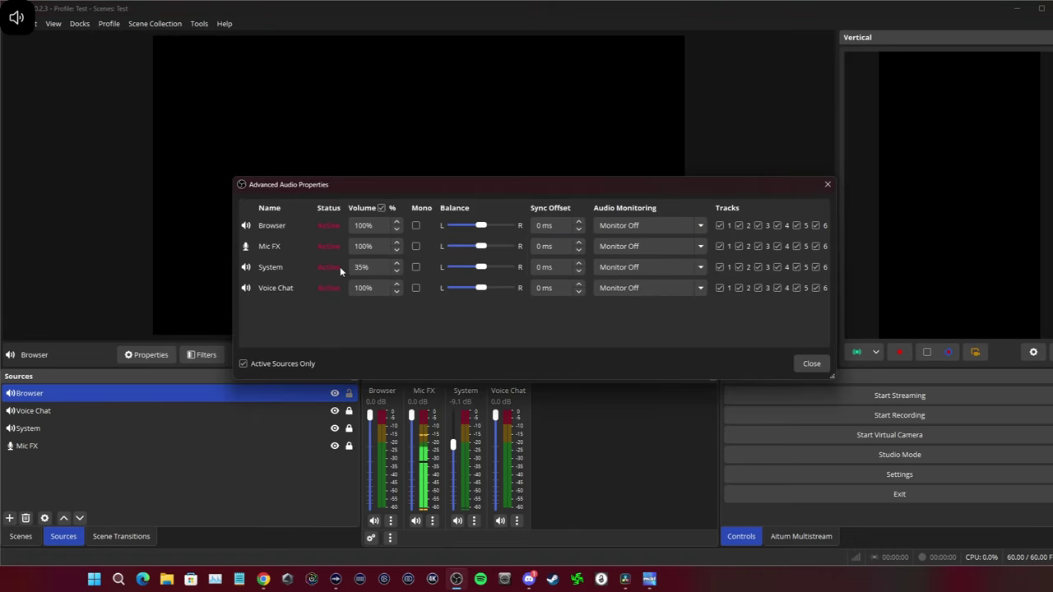
left_click(362, 226)
double_click(362, 226)
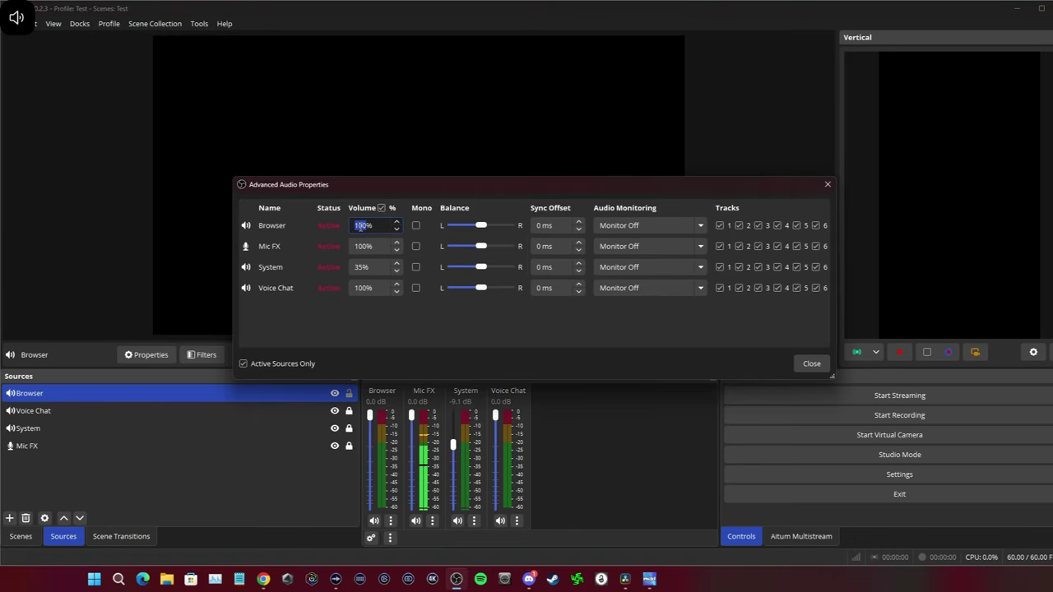
type("45")
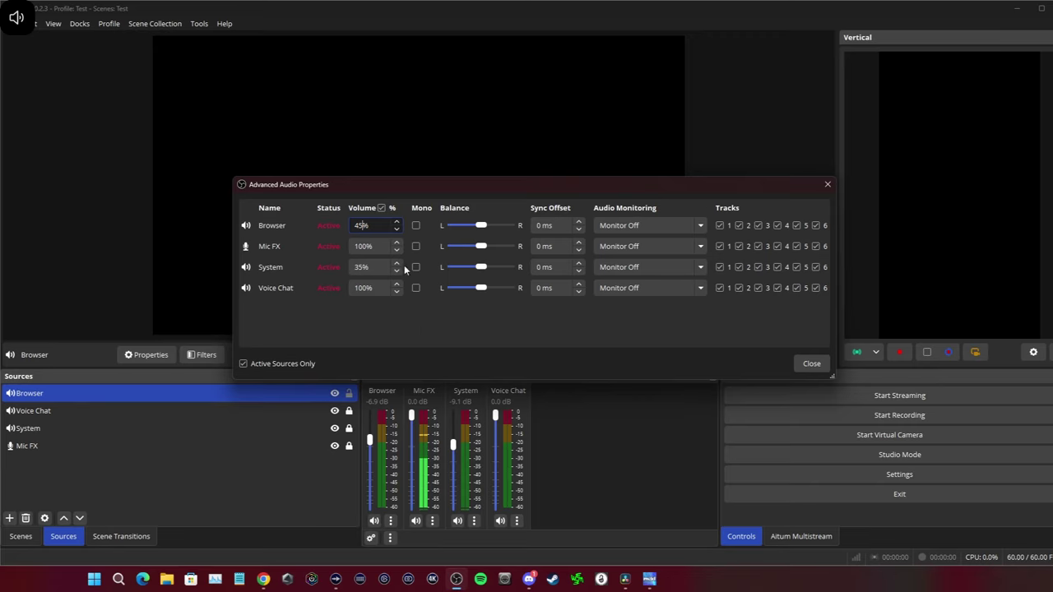
left_click(381, 208)
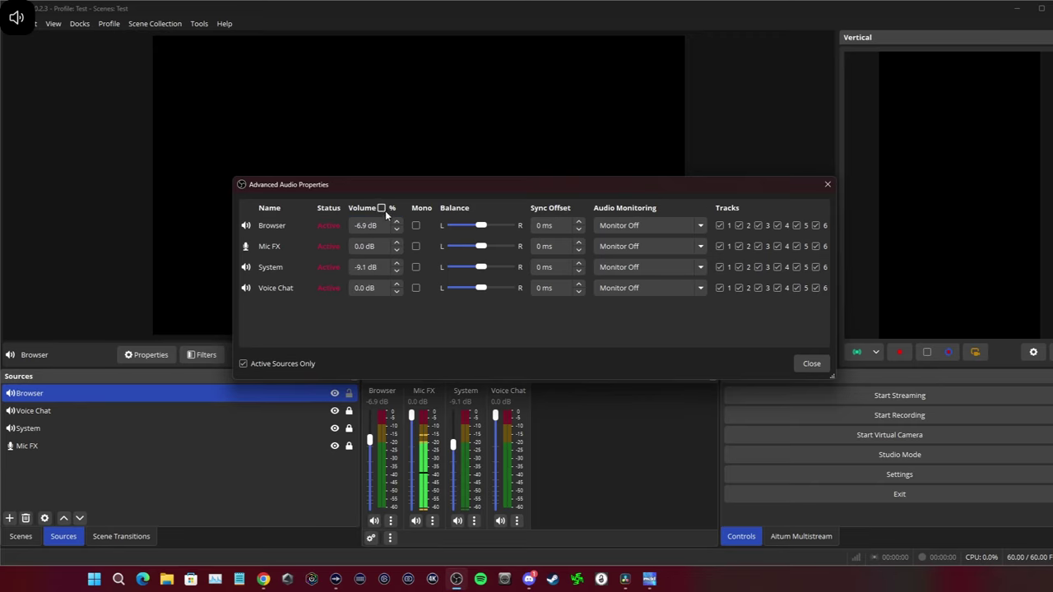
left_click(383, 208)
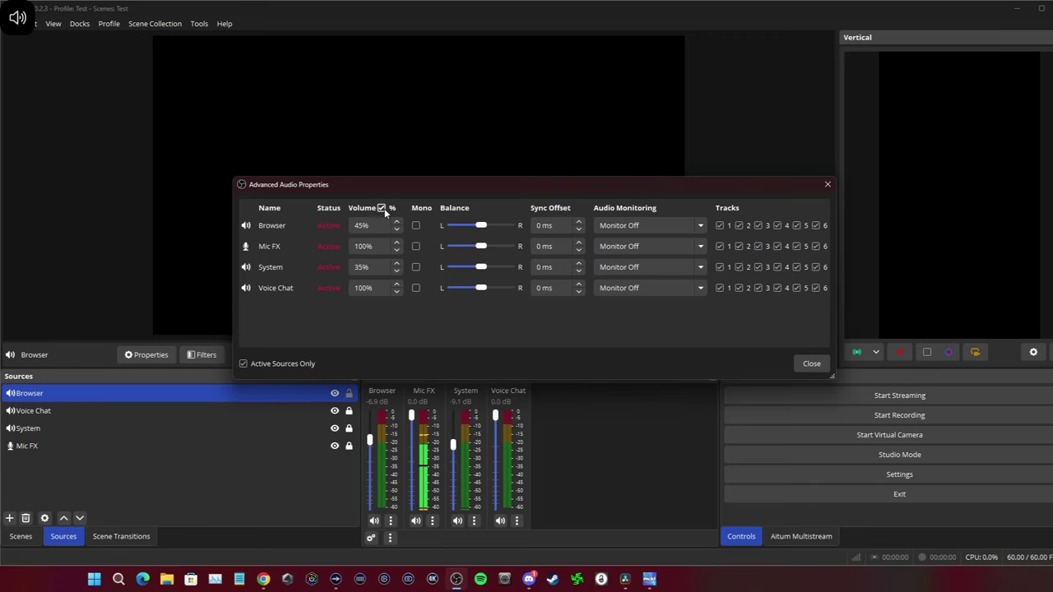
left_click(812, 365)
Check the channels in Wave Link and add an Audio Output Capture source named Game using the device Game (Elgato XLR Dock)
left_click(336, 580)
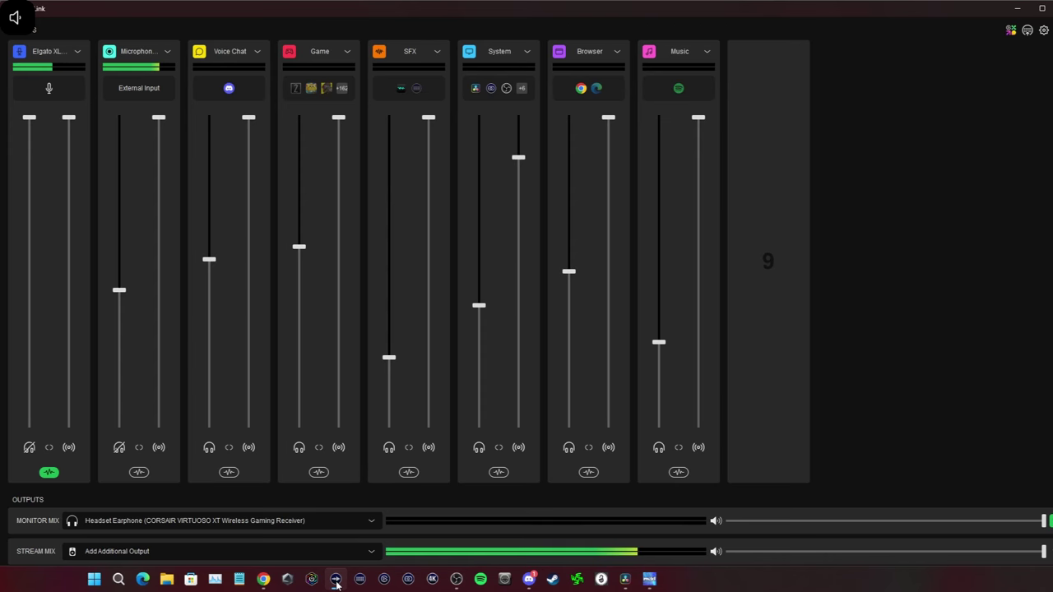
left_click(335, 580)
left_click(9, 519)
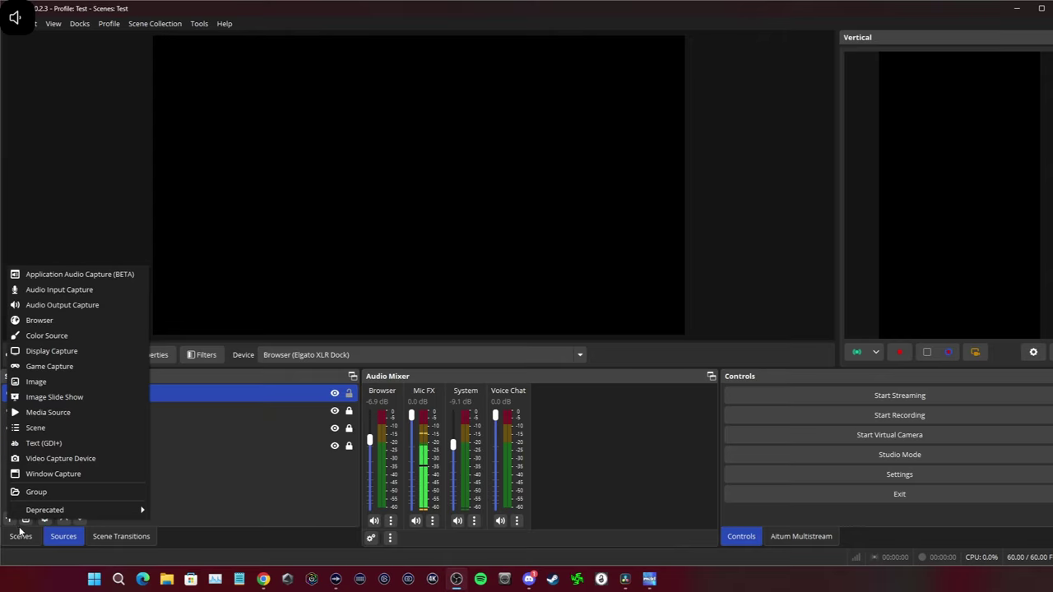
left_click(33, 306)
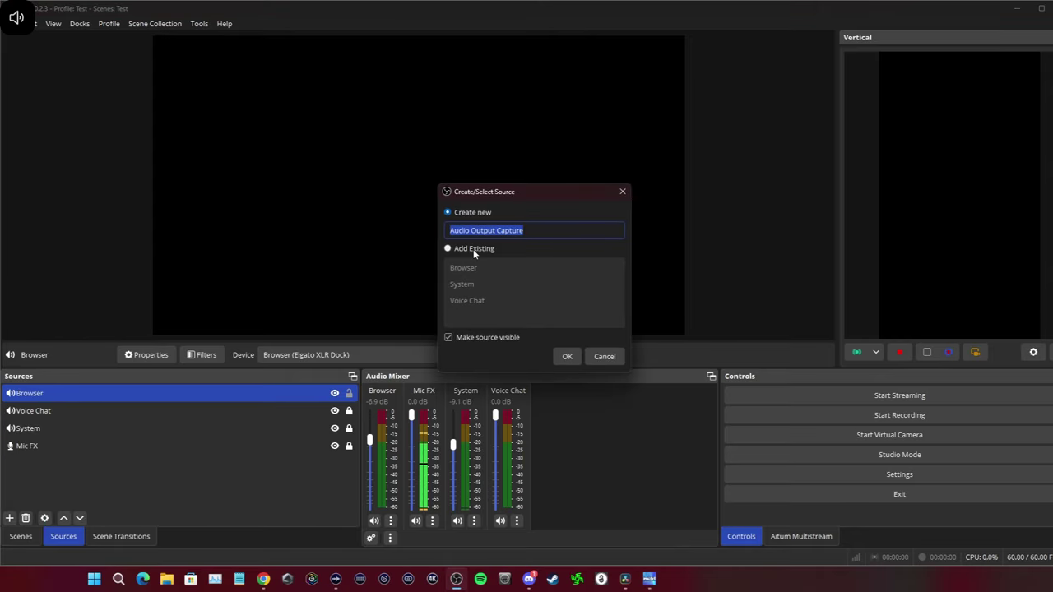
type("Game")
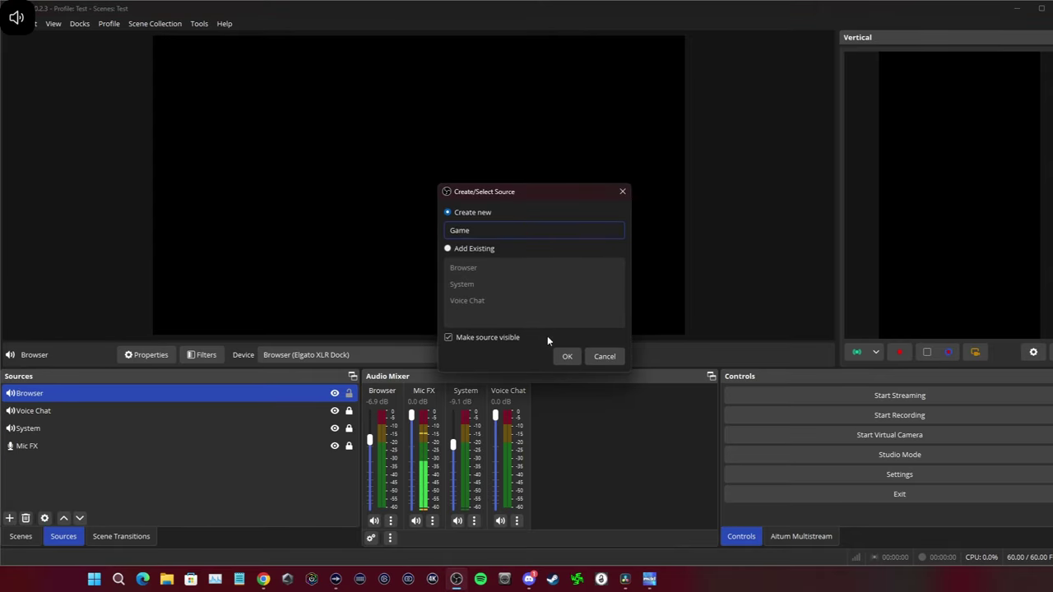
left_click(566, 356)
left_click(396, 118)
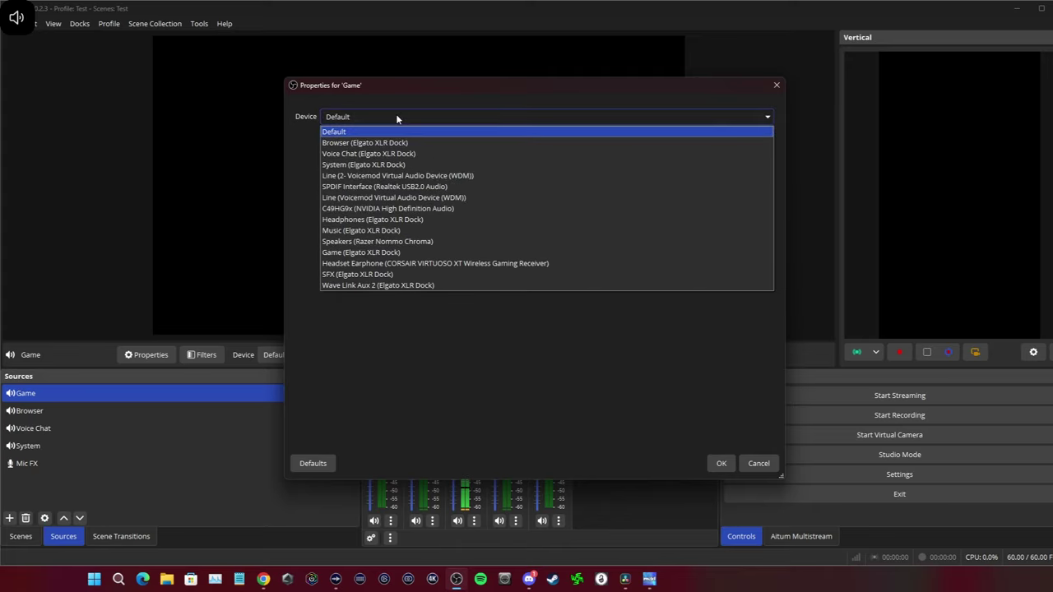
left_click(350, 251)
left_click(721, 463)
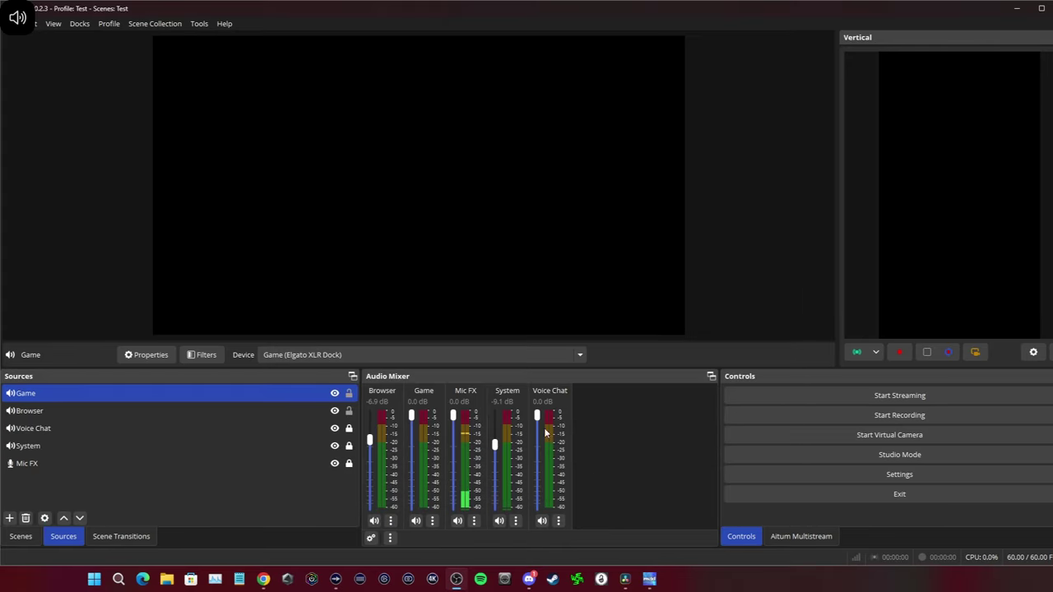
Set the Game source's volume to 50% in the Advanced Audio Properties
right_click(605, 480)
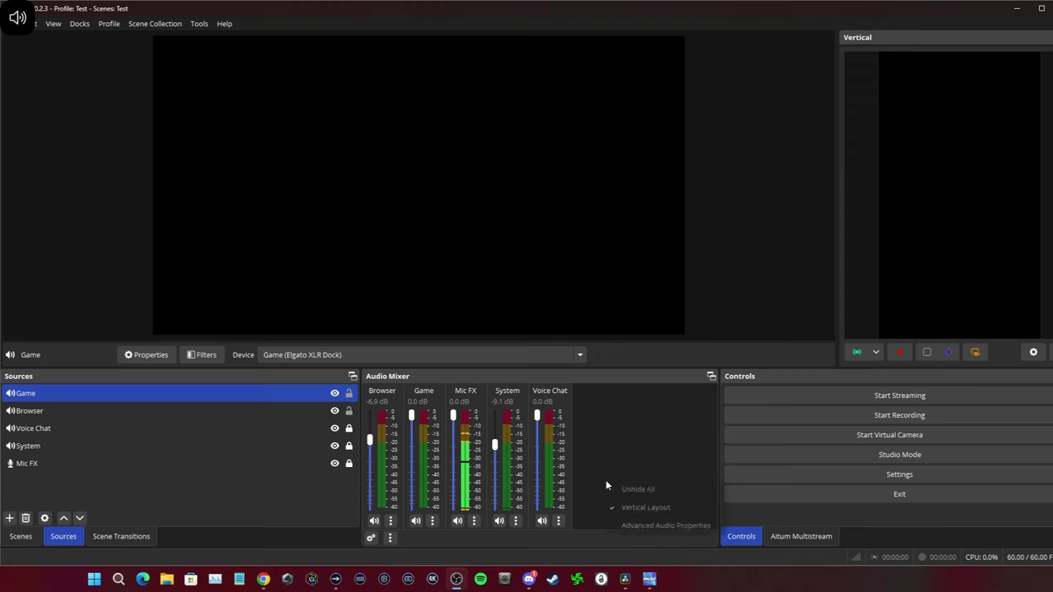
left_click(658, 524)
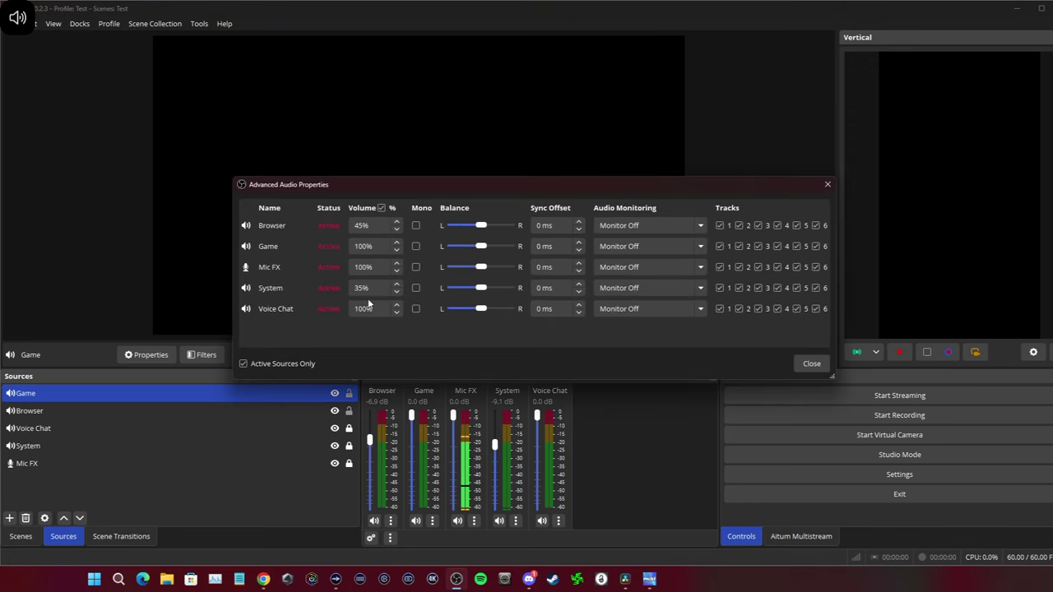
double_click(360, 245)
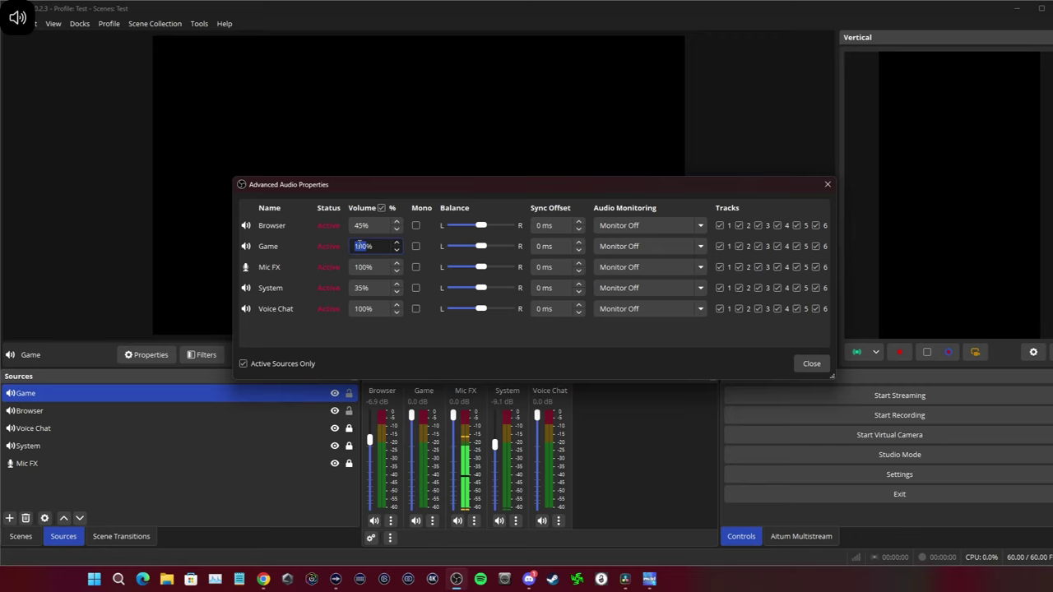
type("50")
left_click(799, 364)
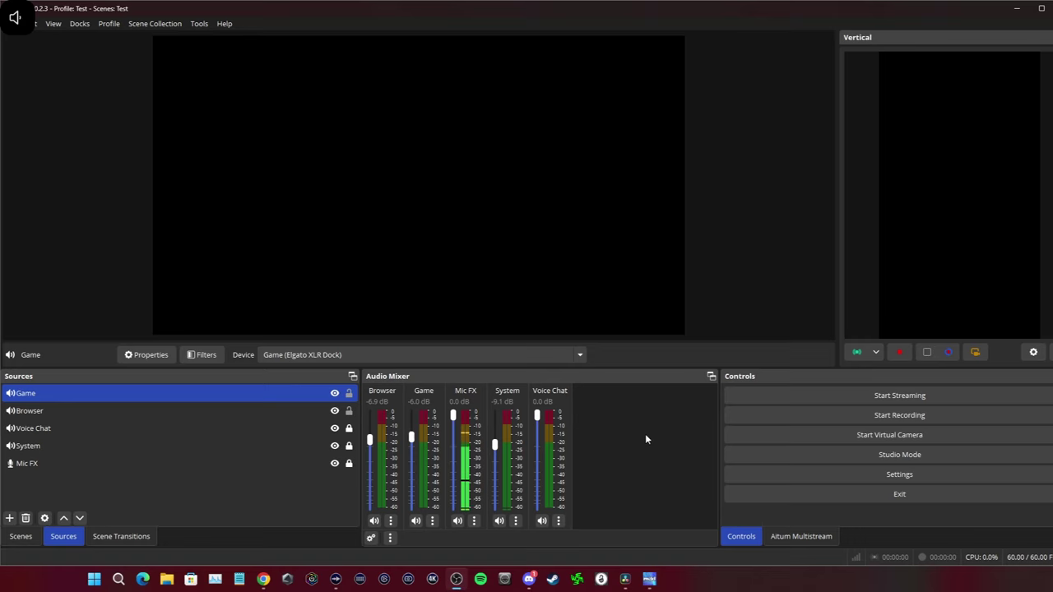
Lock the Game and Browser sources and clear the source selection
left_click(352, 411, "ctrl")
left_click(352, 410, "ctrl")
left_click(305, 461)
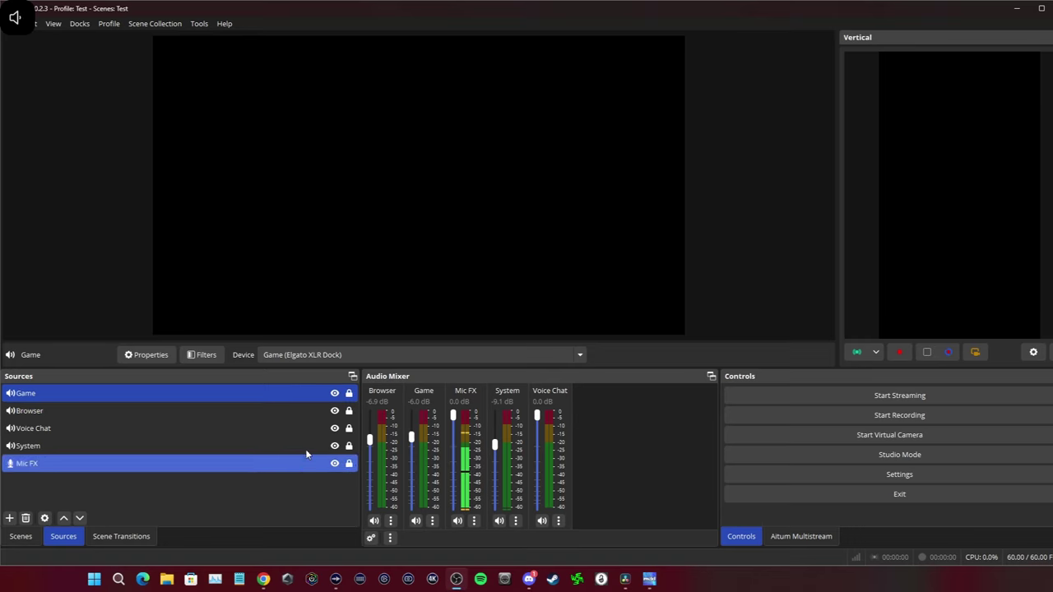
left_click(110, 491)
Add a locked Audio Output Capture source named SFX using the device SFX (Elgato XLR Dock), checking the channel names in Wave Link
left_click(14, 518)
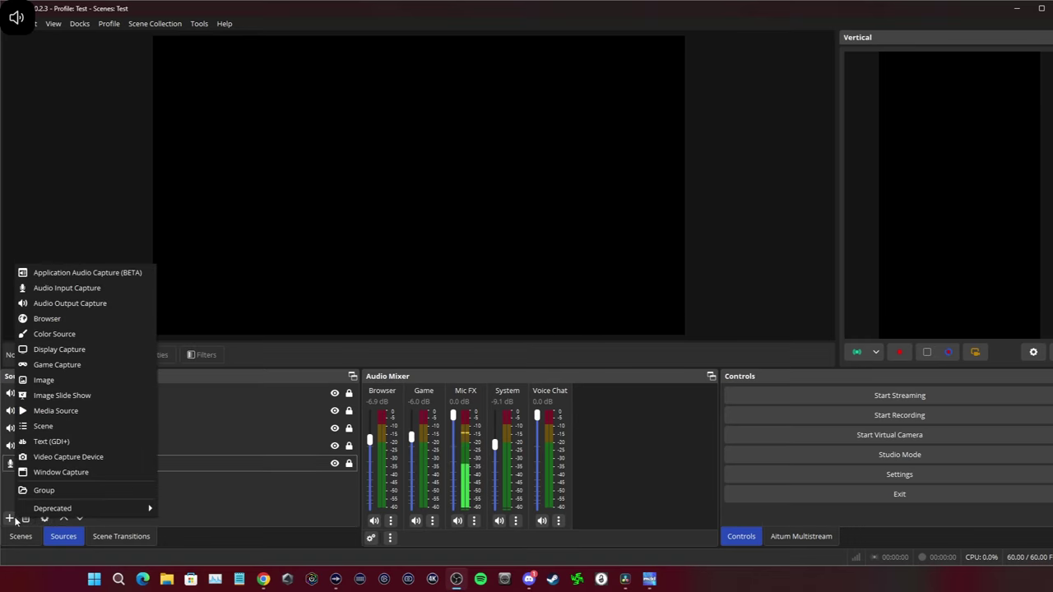
left_click(48, 303)
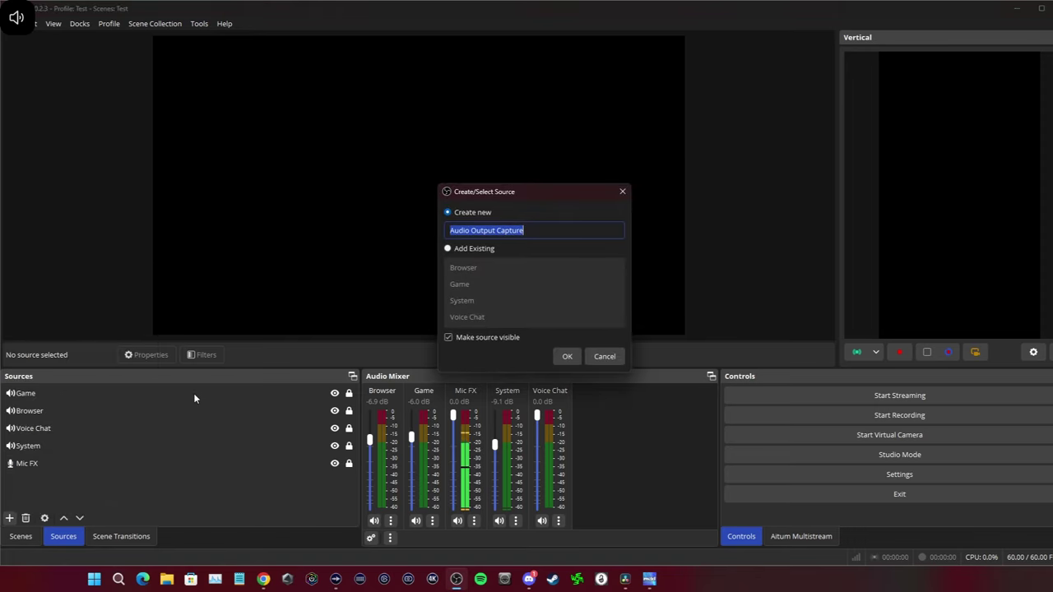
left_click(335, 579)
type("SFX")
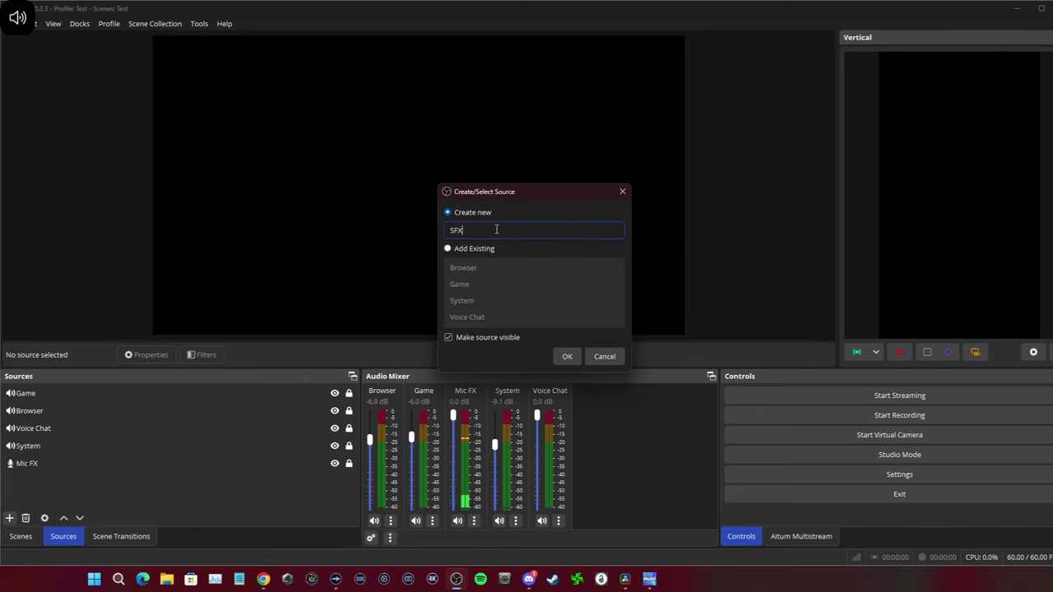
left_click(567, 356)
left_click(412, 119)
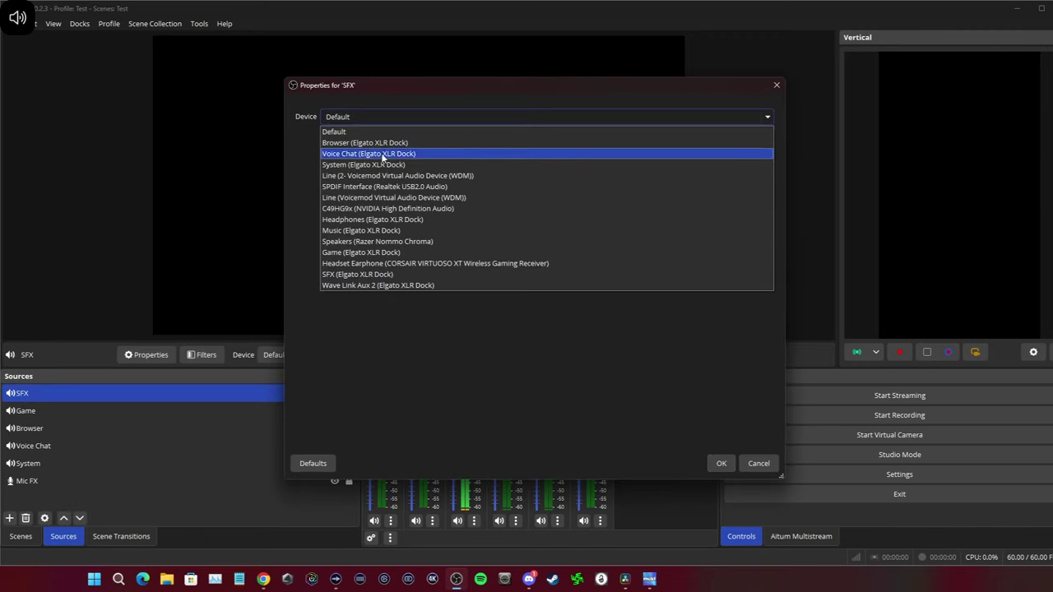
left_click(359, 280)
left_click(721, 463)
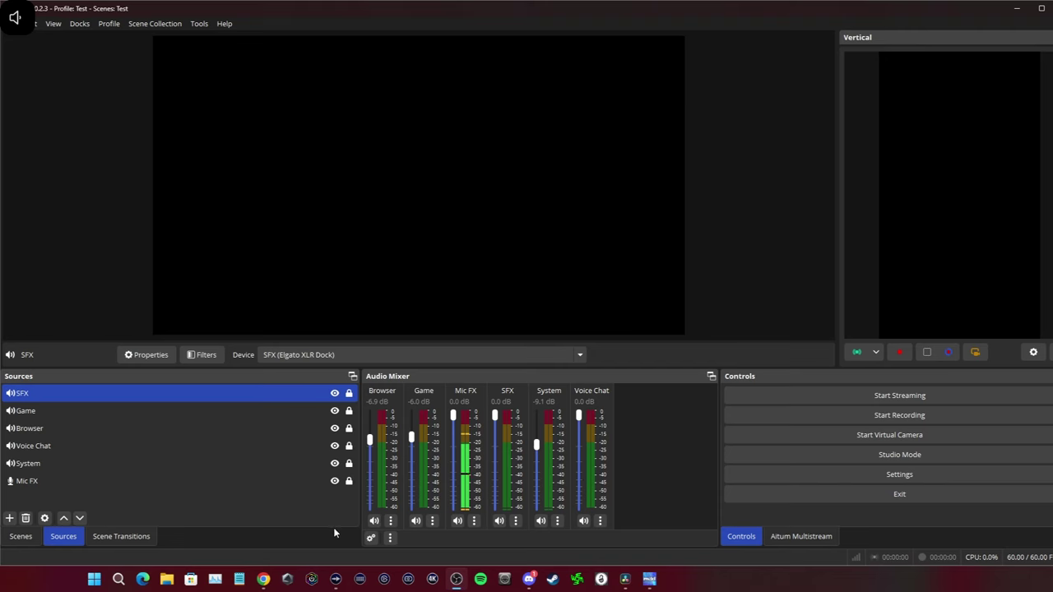
Add a locked Audio Output Capture source named Music using the device Music (Elgato XLR Dock)
left_click(9, 518)
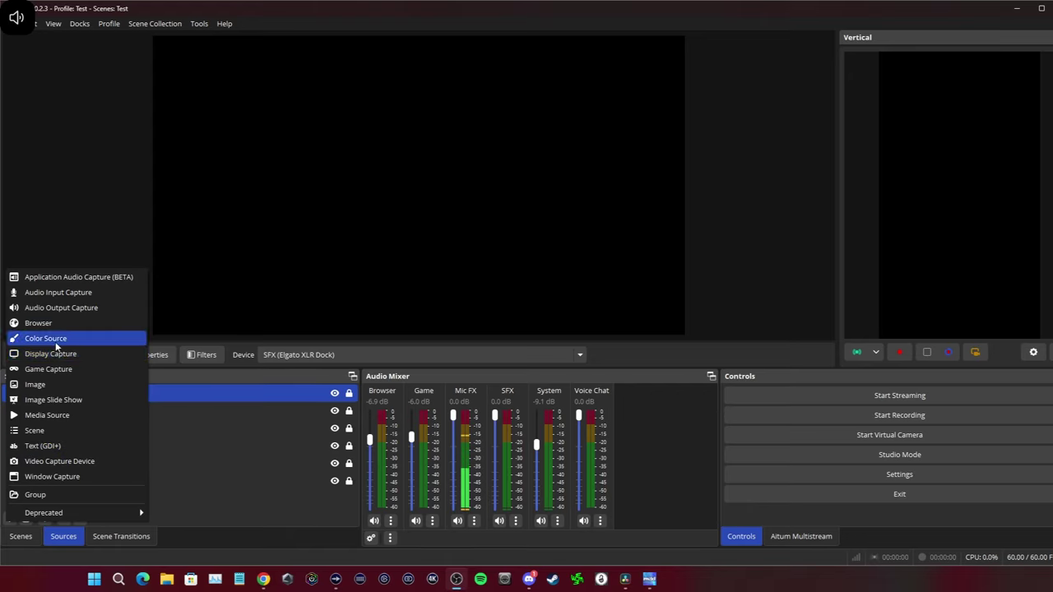
left_click(37, 307)
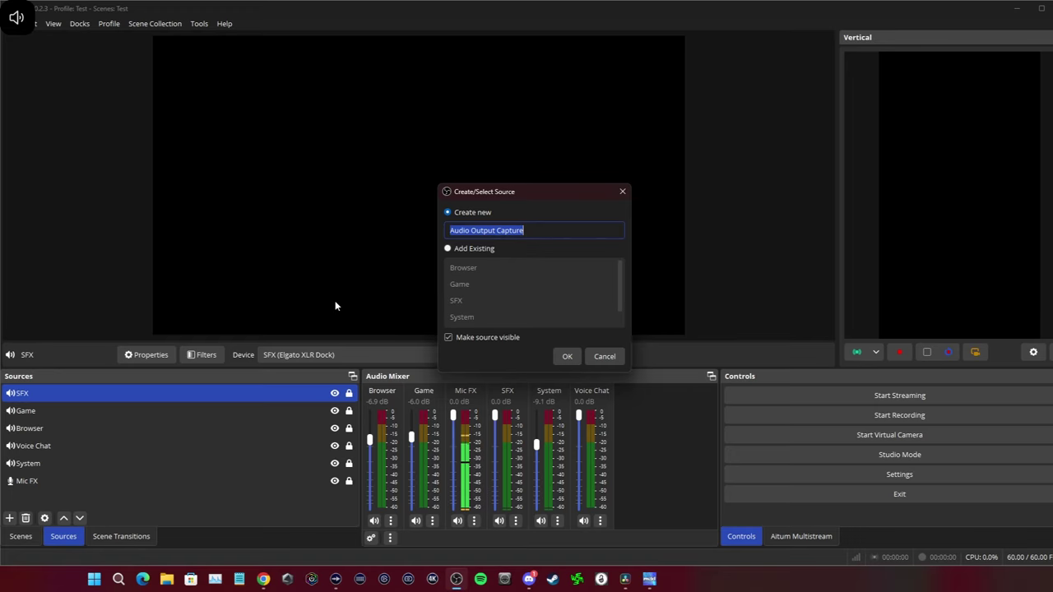
type("Music")
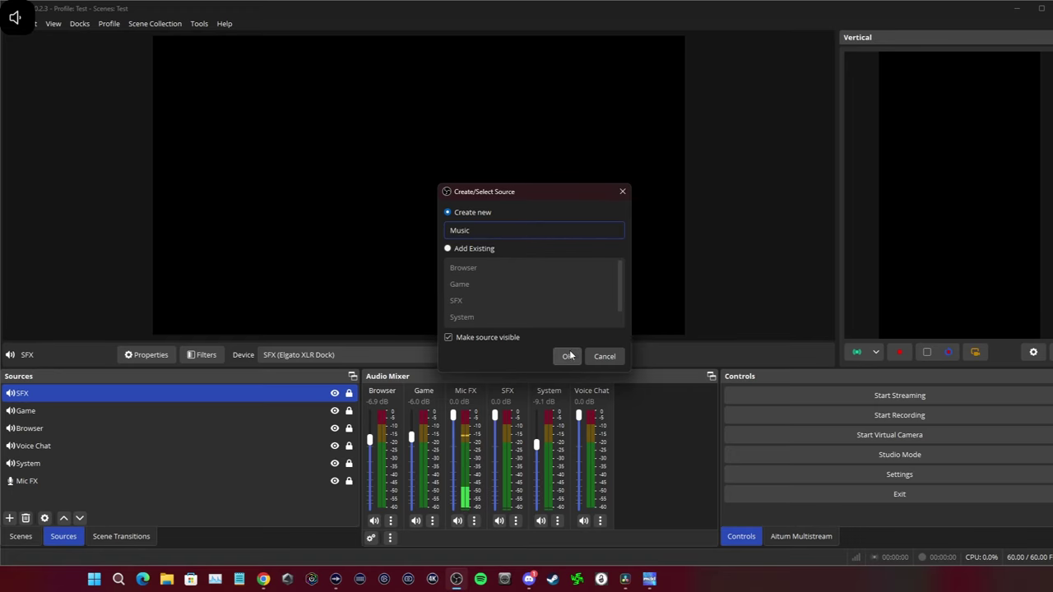
left_click(569, 355)
left_click(369, 118)
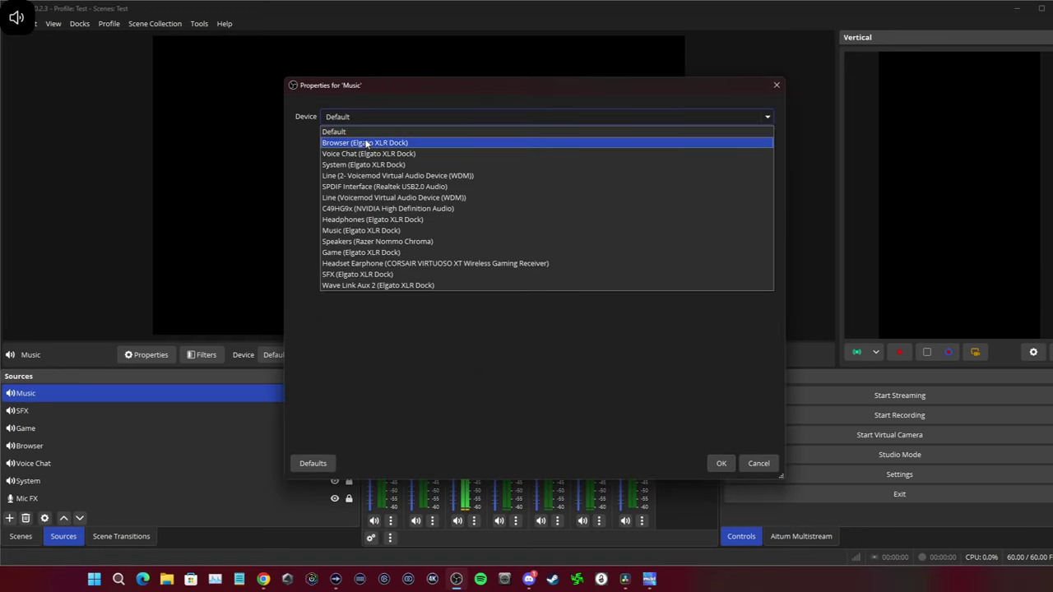
left_click(357, 230)
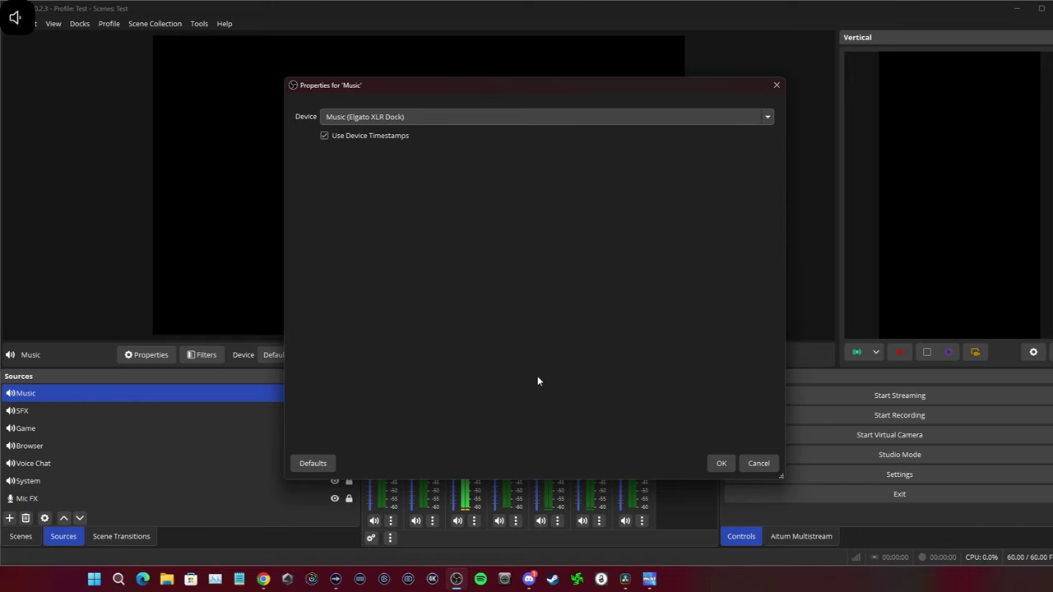
left_click(722, 463)
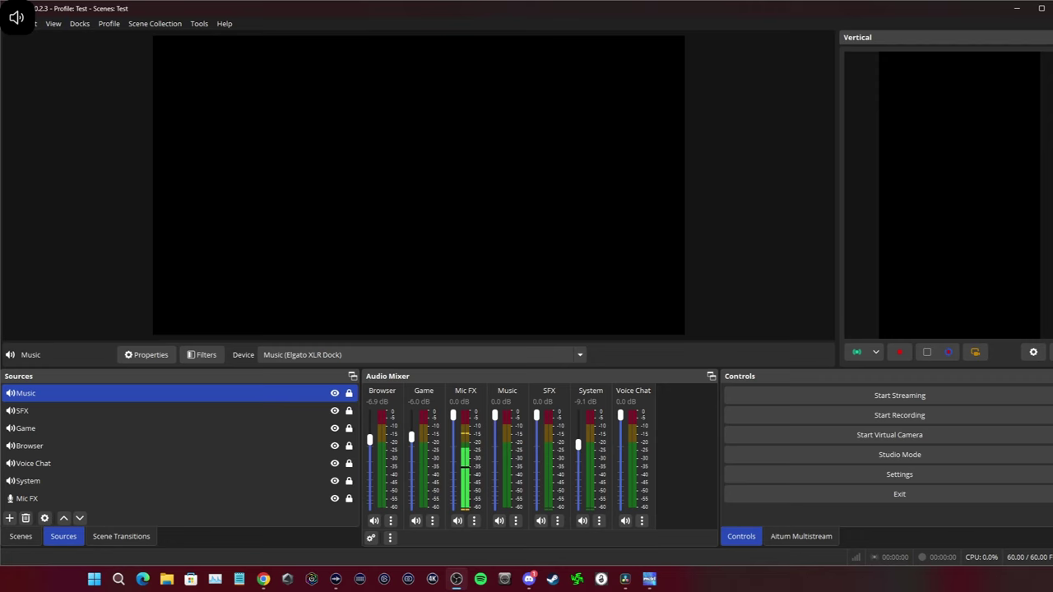
Open the OBS settings and switch the Output Mode to Advanced
left_click(22, 24)
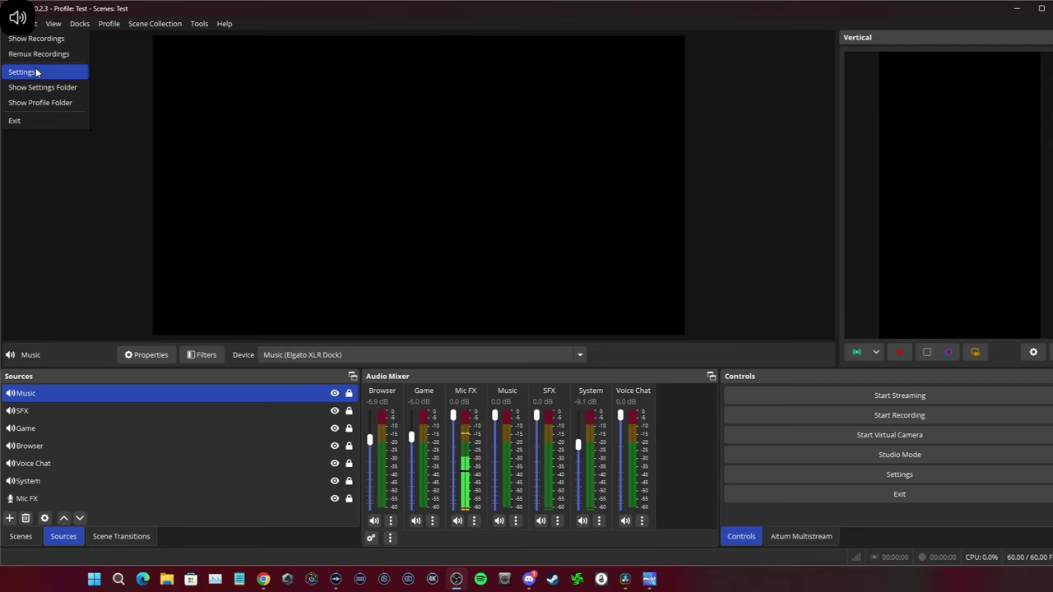
left_click(114, 156)
left_click(823, 476)
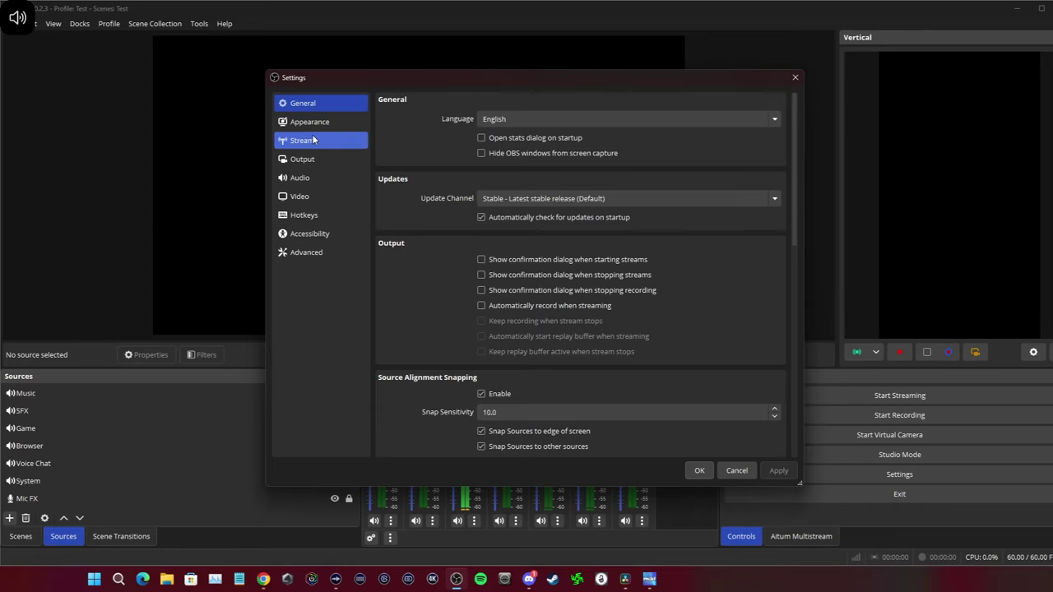
left_click(312, 140)
left_click(313, 127)
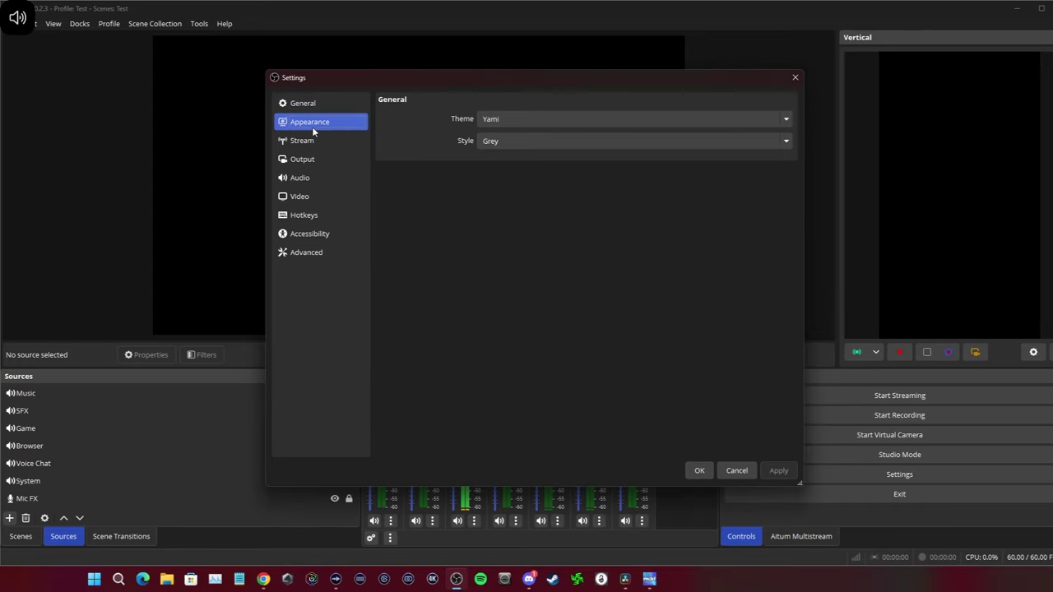
left_click(306, 159)
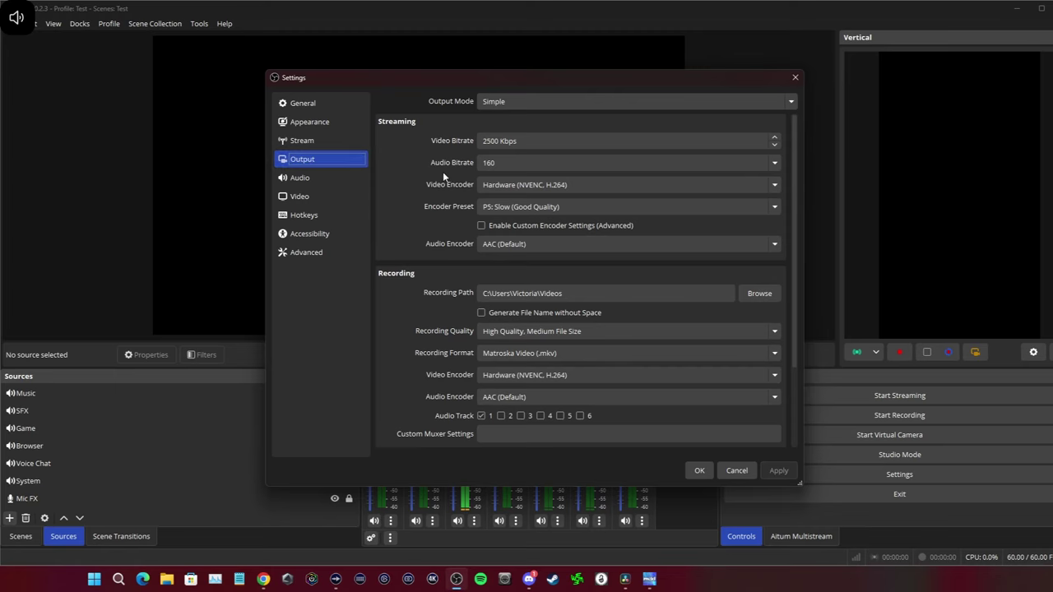
left_click(493, 102)
left_click(486, 130)
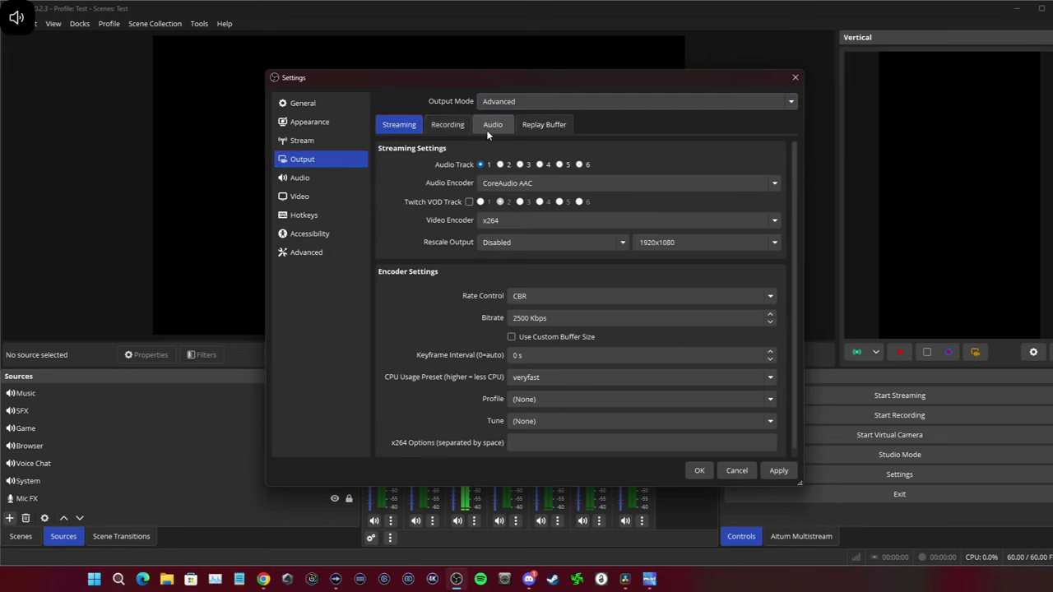
Enable the Twitch VOD Track on track 2 for streaming and save the settings
left_click(469, 201)
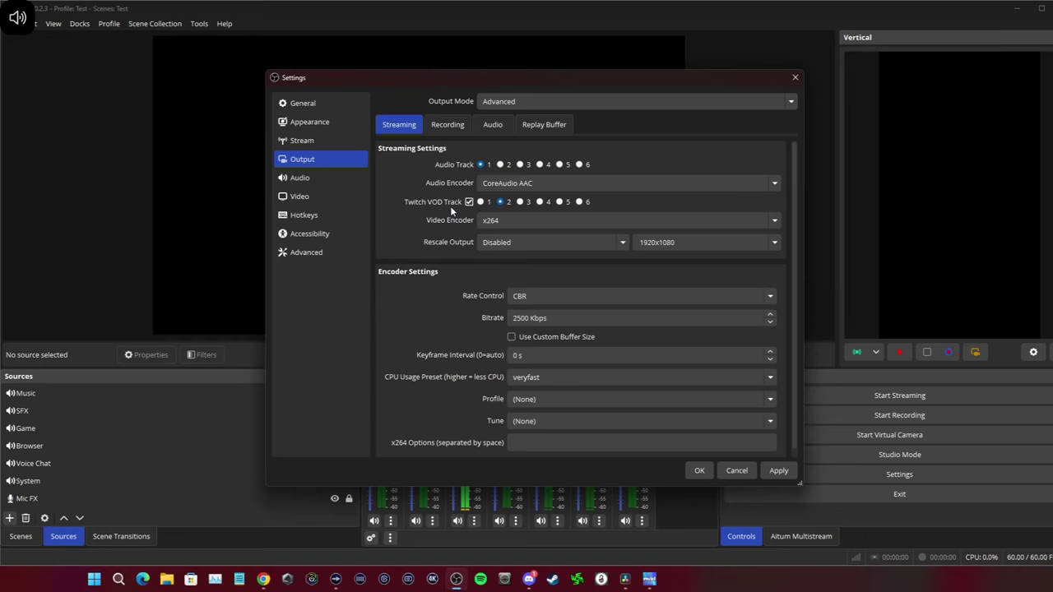
left_click(778, 471)
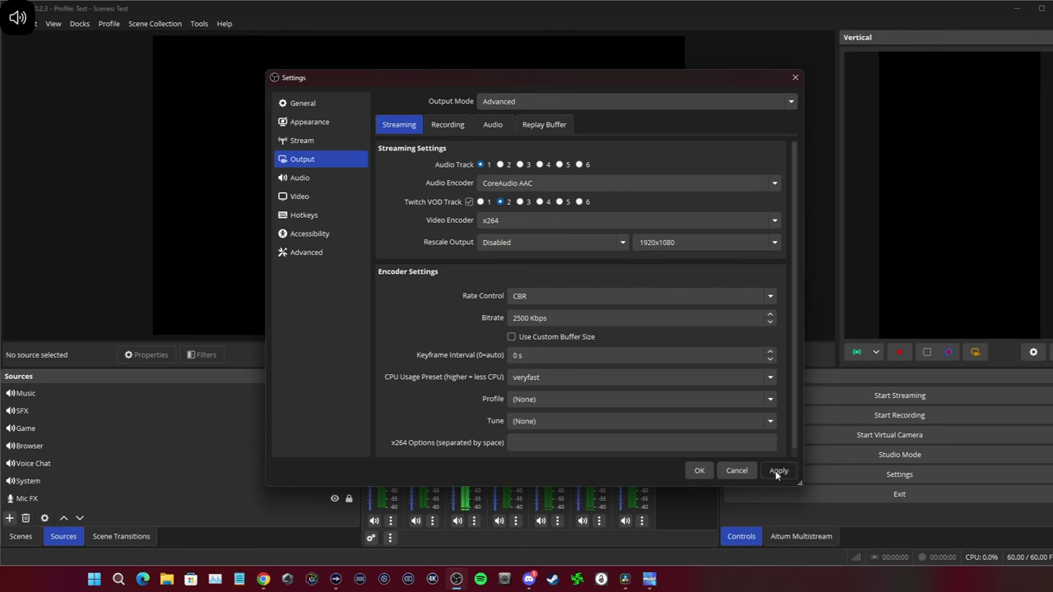
left_click(699, 471)
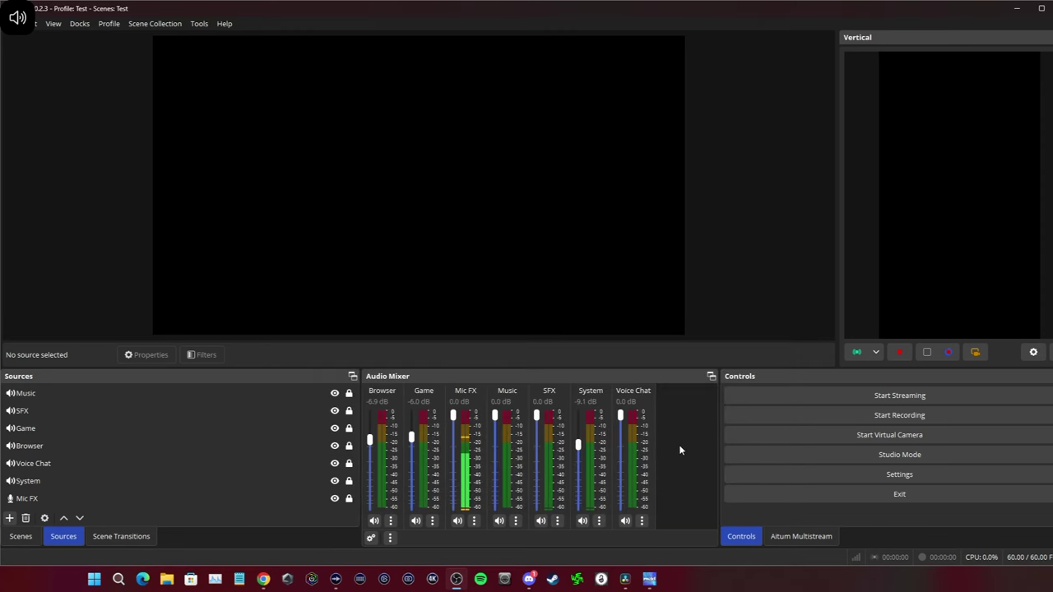
In the Advanced Audio Properties, remove the Music source from tracks 2 to 6, leaving it on track 1 only
right_click(677, 456)
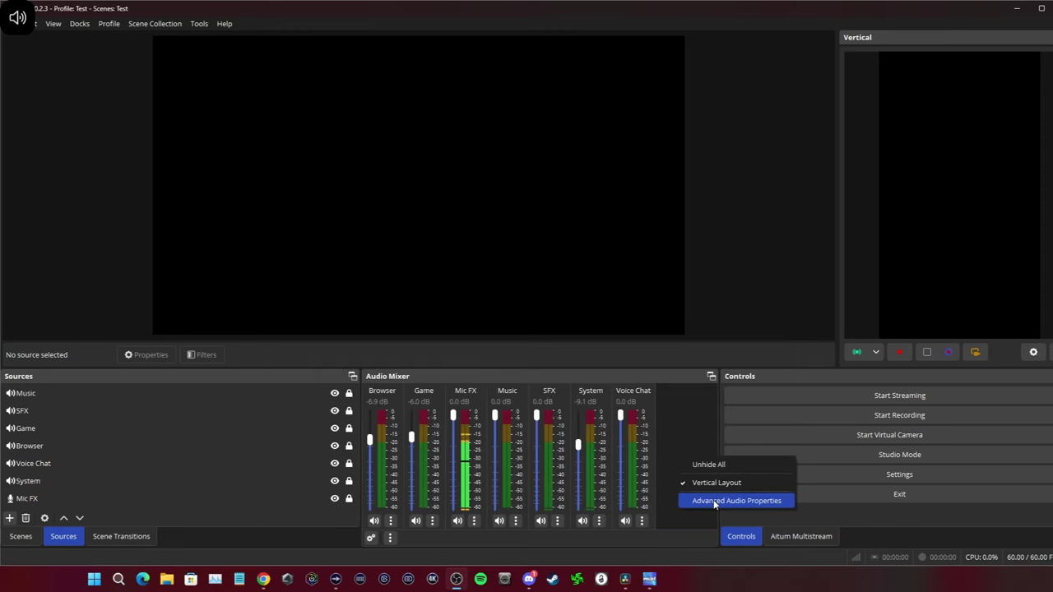
left_click(715, 501)
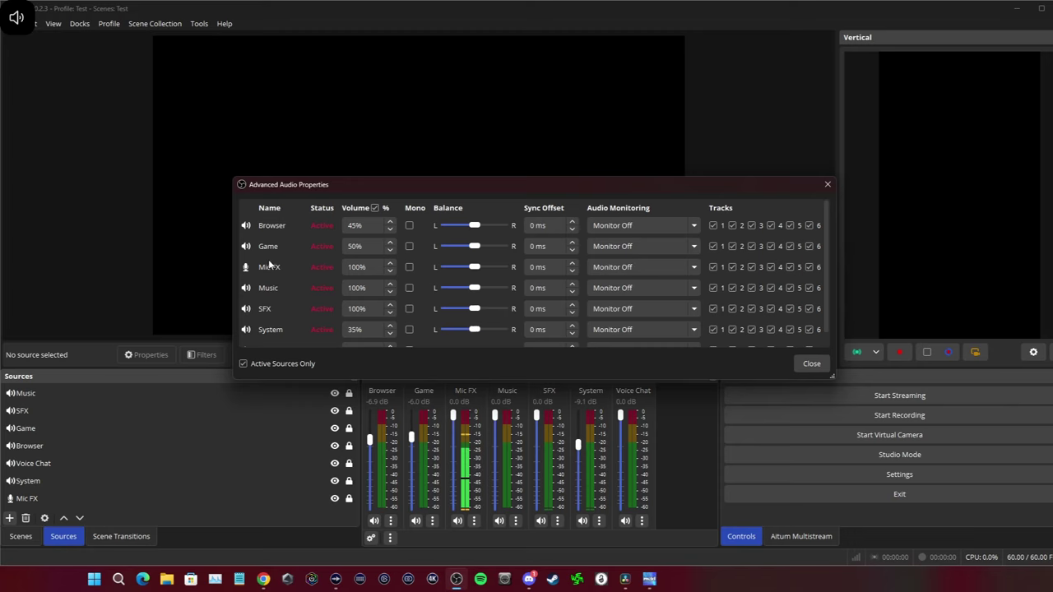
left_click(733, 289)
left_click(790, 288)
left_click(809, 288)
scroll(739, 326, "down", 1)
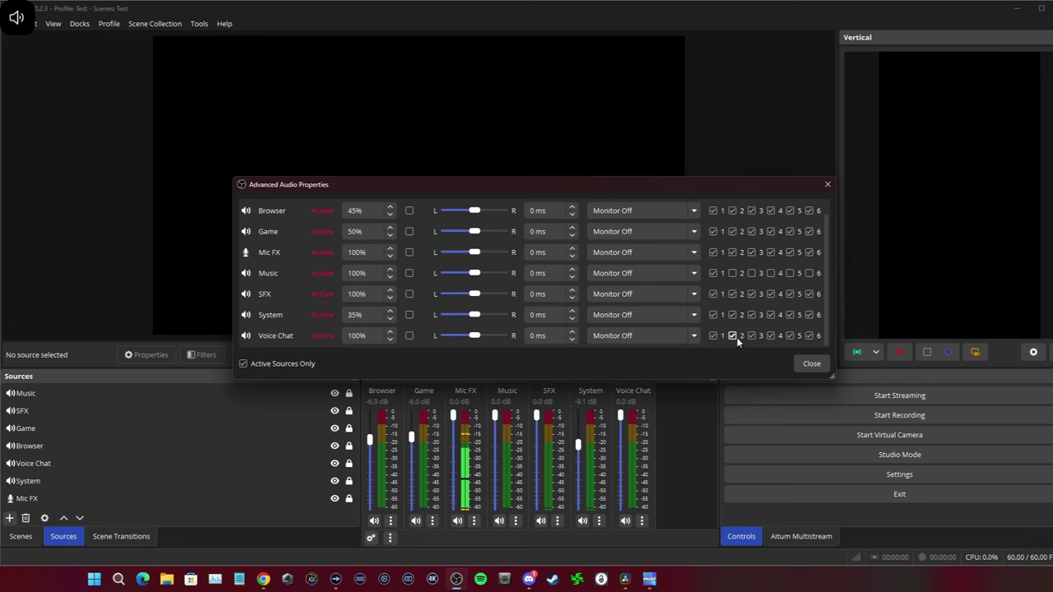
scroll(734, 281, "up", 1)
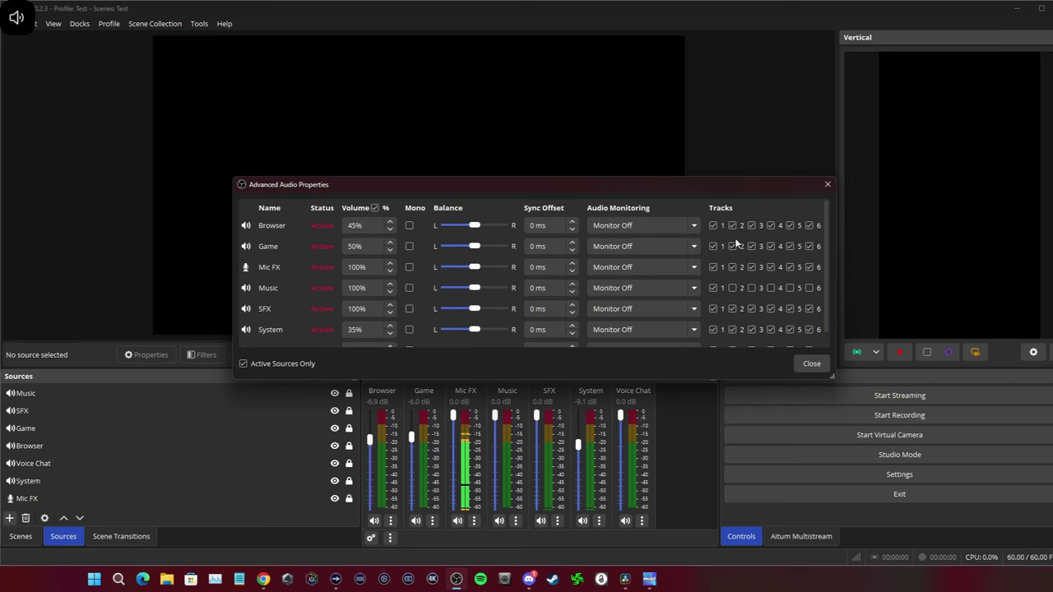
scroll(735, 271, "down", 1)
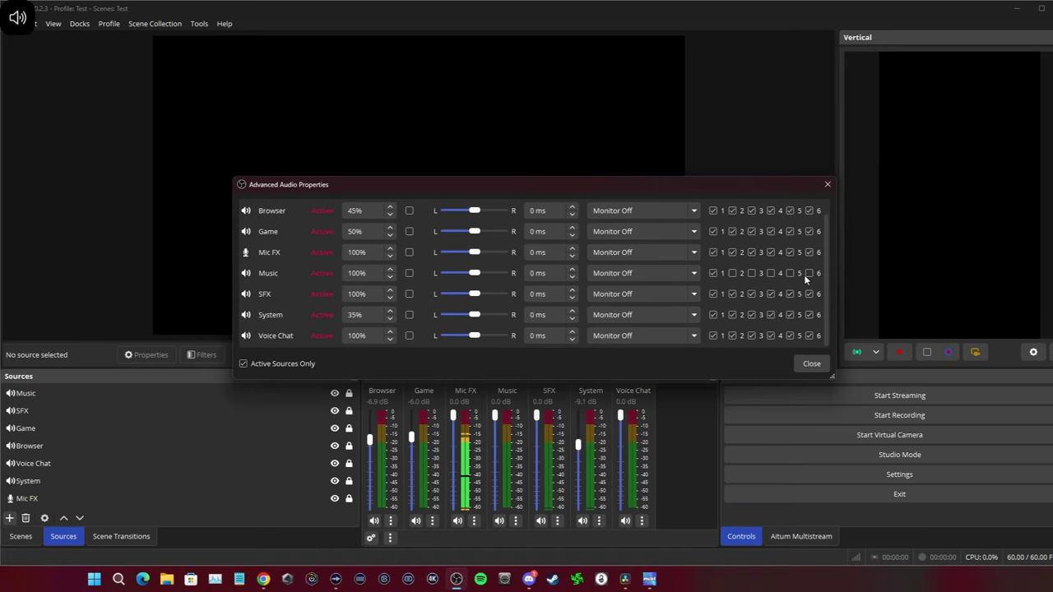
left_click(811, 364)
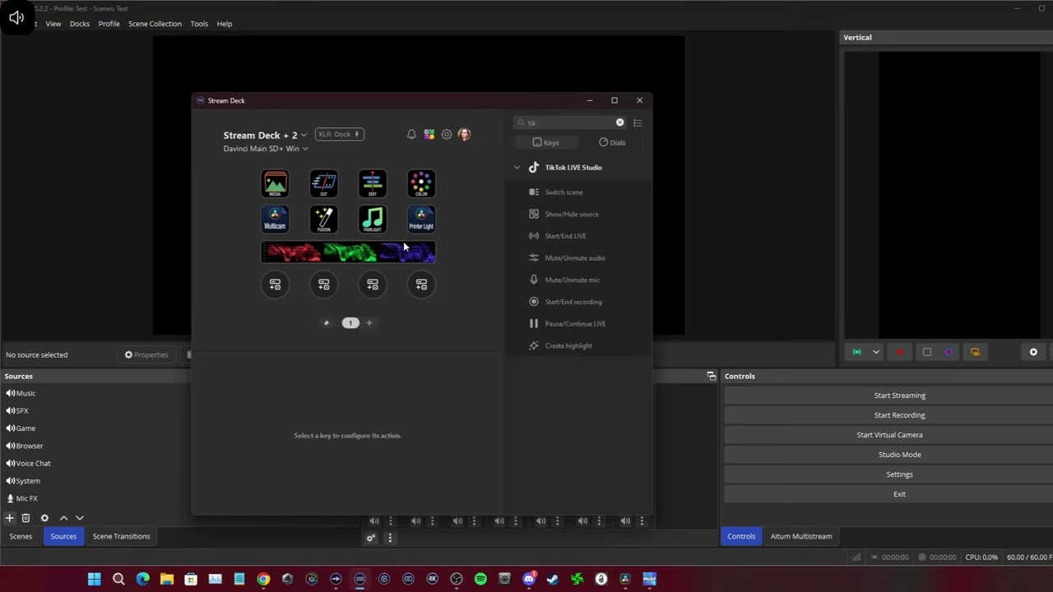
Switch to the Stream Deck app and add a new profile for the Stream Deck + 2 in its preferences
left_click(291, 137)
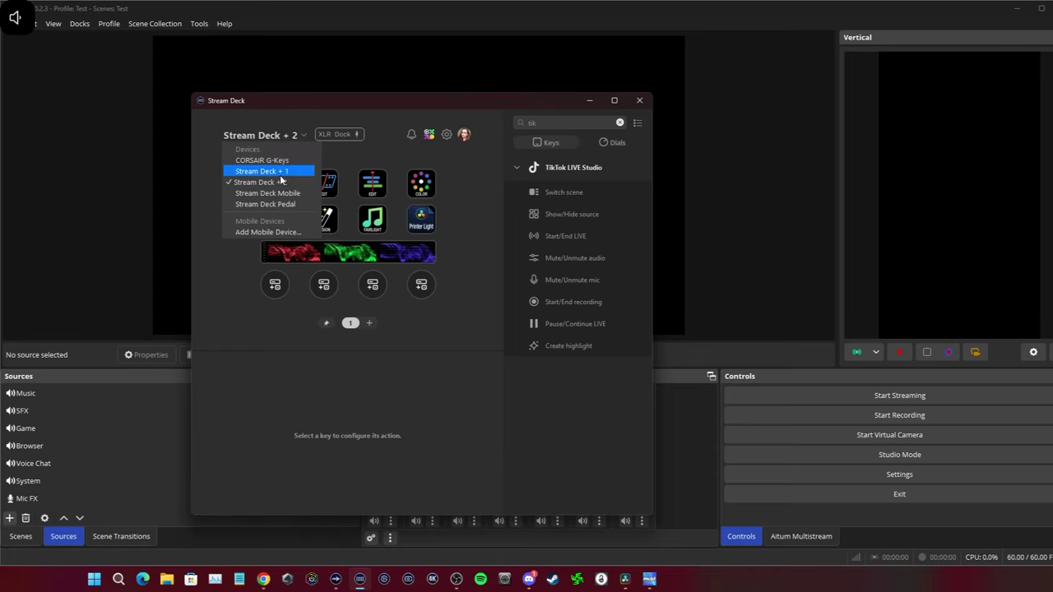
left_click(286, 137)
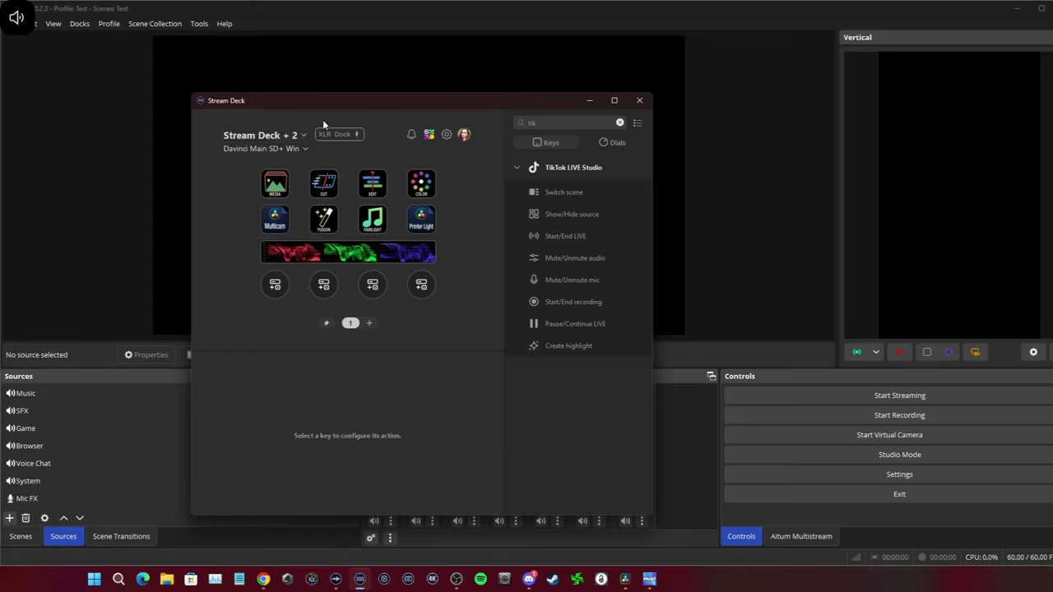
left_click(446, 135)
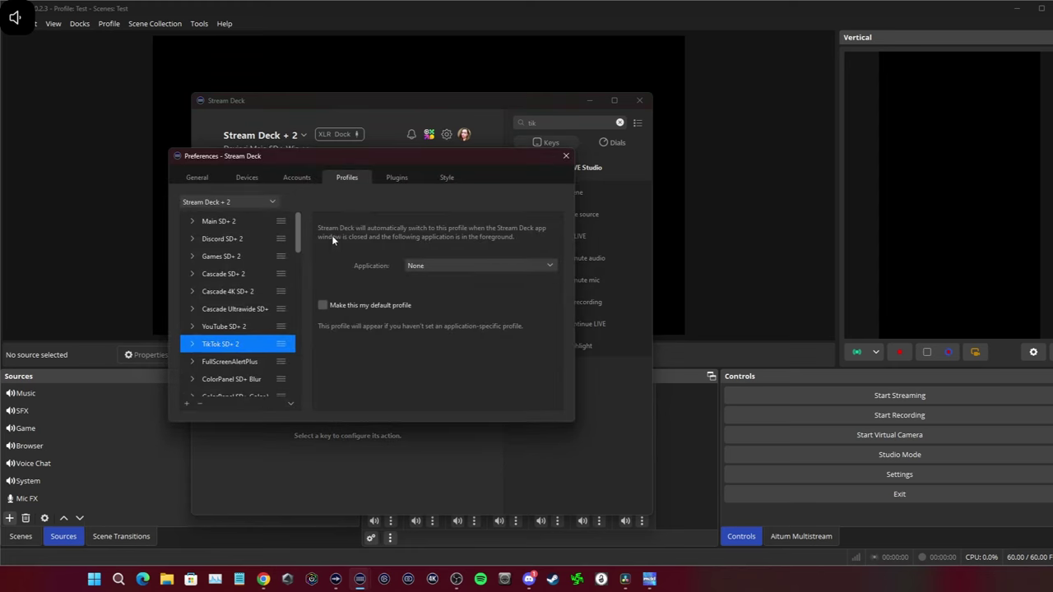
left_click(187, 404)
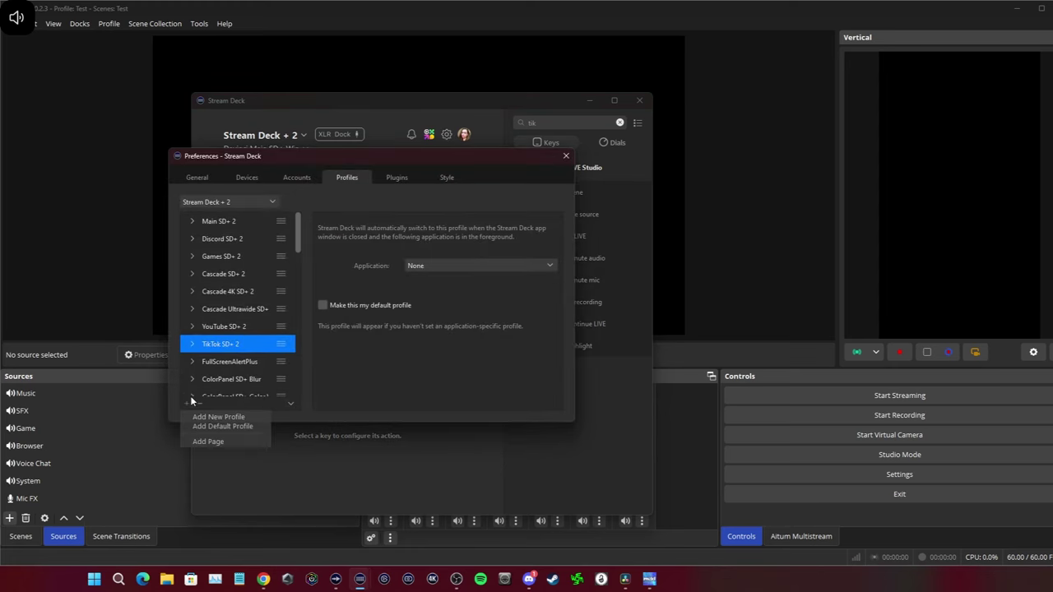
left_click(229, 417)
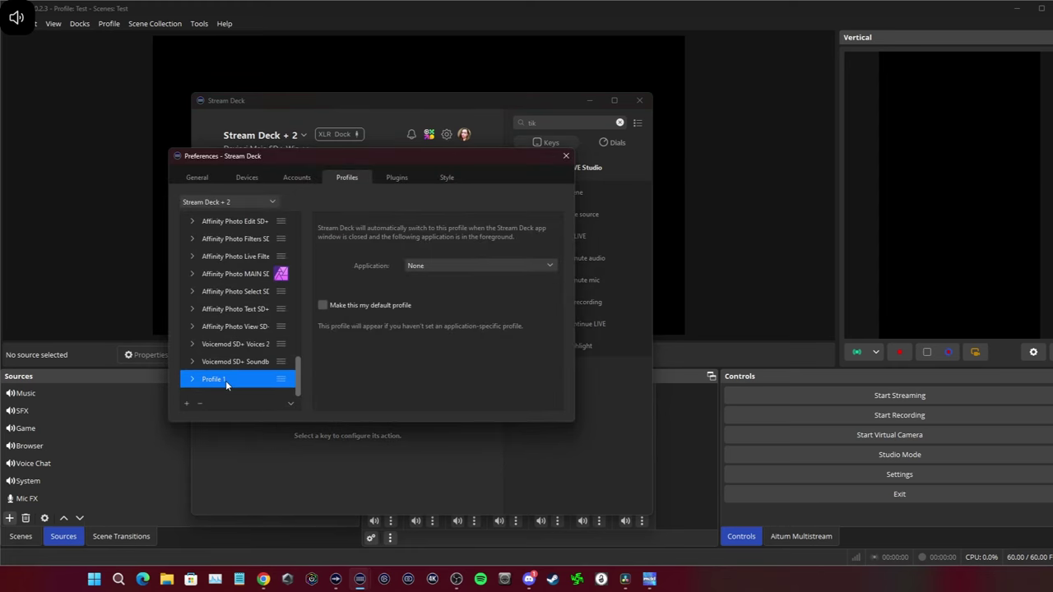
Rename the new Stream Deck profile as Test and make it the active profile
right_click(225, 380)
left_click(252, 396)
type("Test")
key("Return")
left_click(566, 157)
left_click(262, 148)
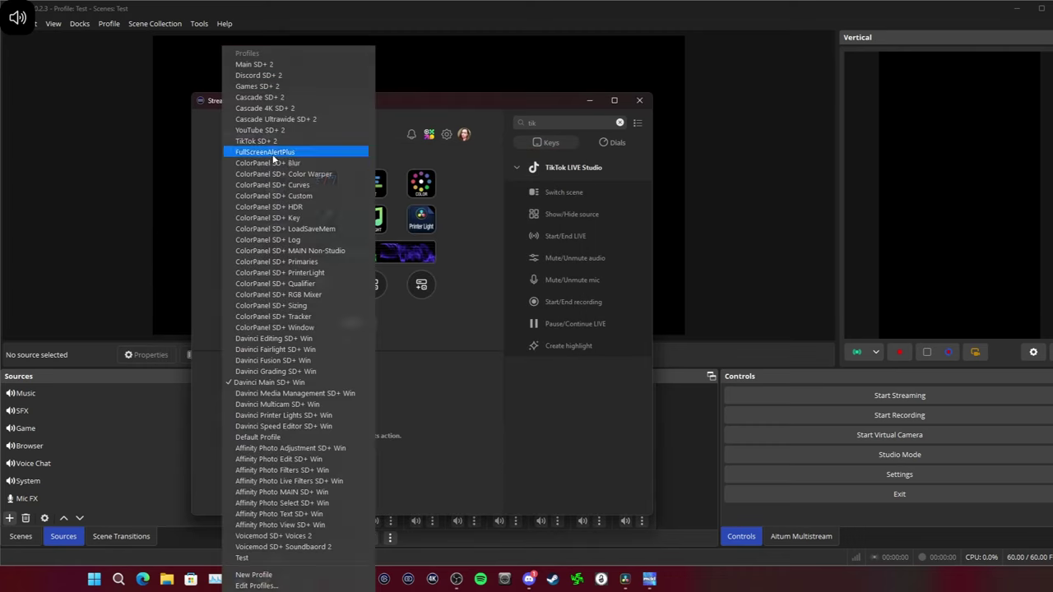
left_click(279, 557)
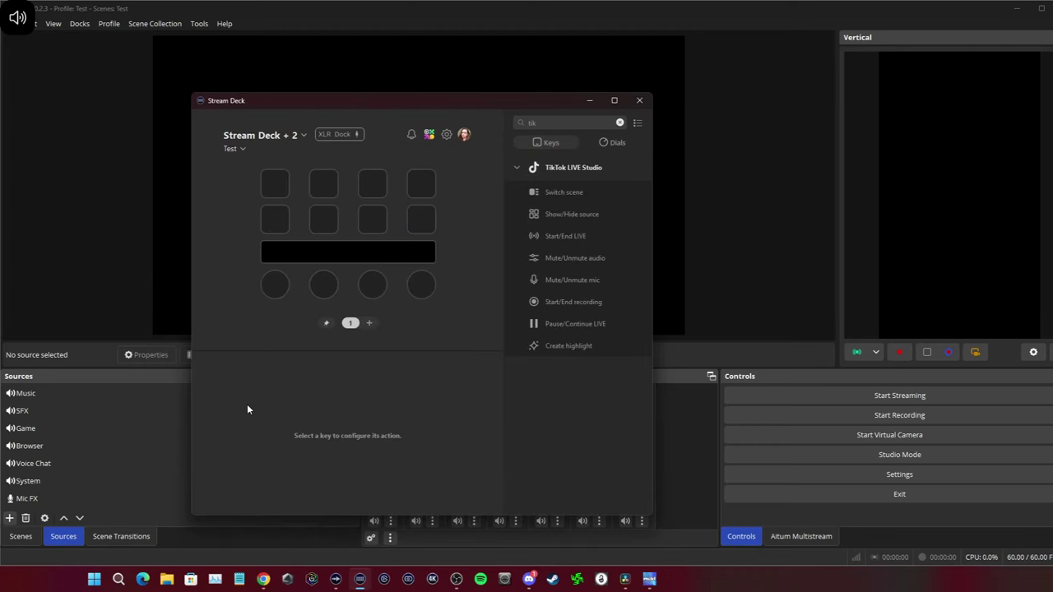
Clear the "tik" action search and show the actions available for dials
left_click(516, 167)
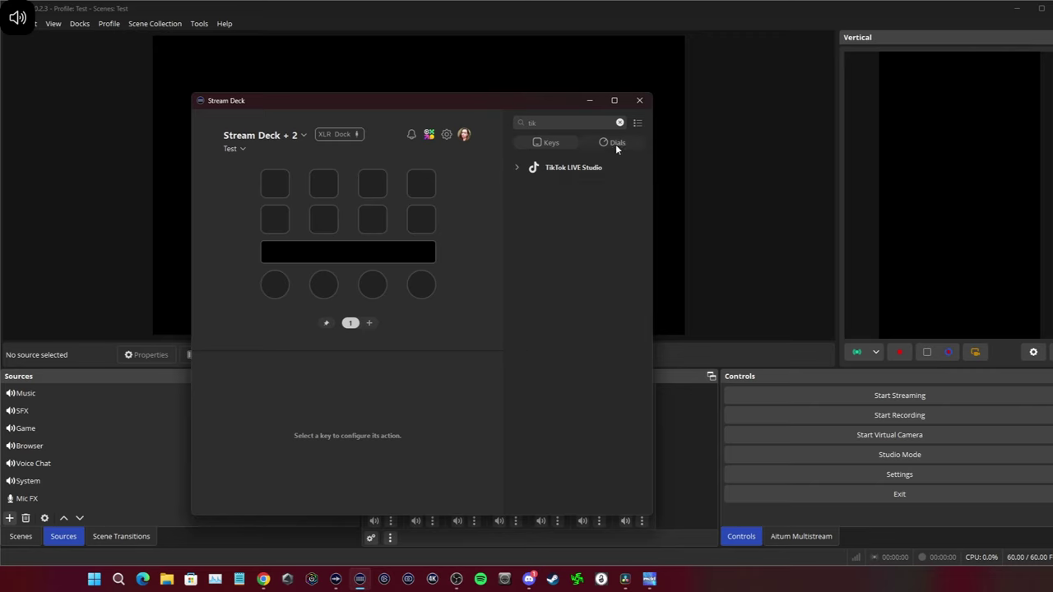
left_click(616, 144)
left_click(559, 144)
left_click(619, 121)
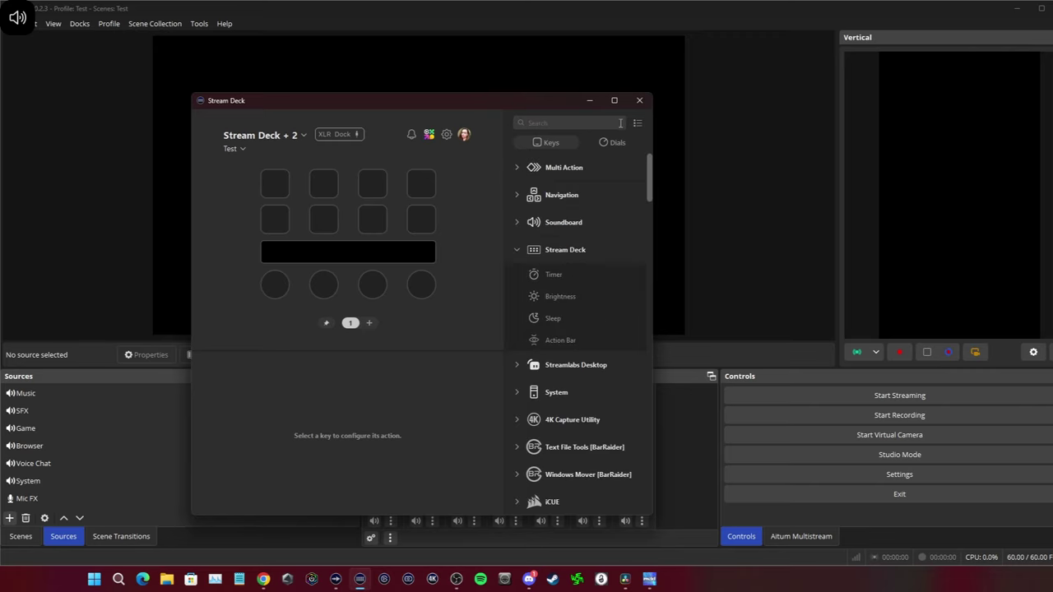
left_click(599, 143)
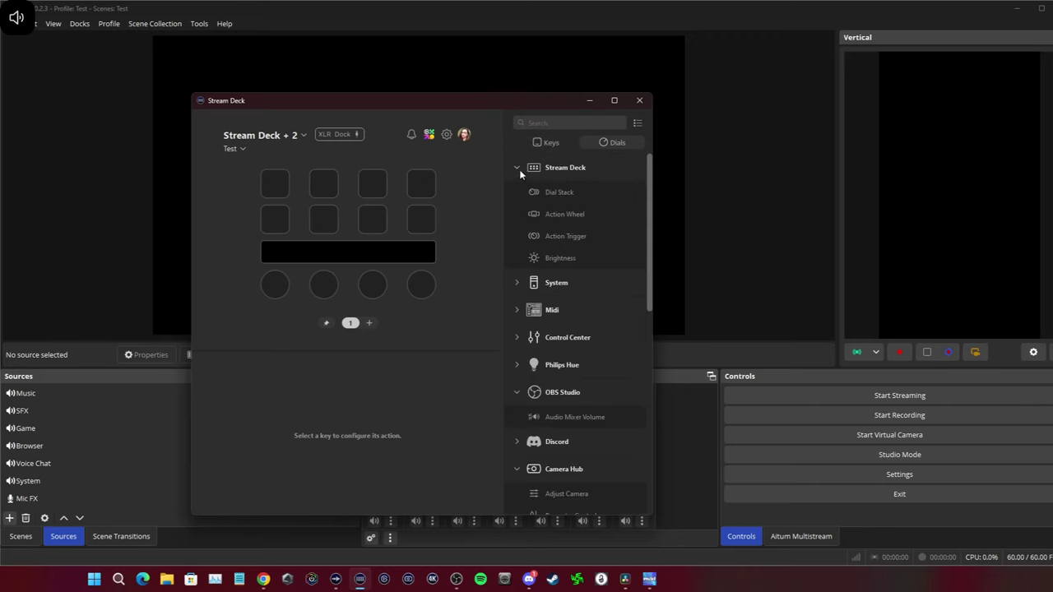
Collapse the Stream Deck, Camera Hub and Volume Controller dial action groups and browse the list for the OBS Studio group
left_click(518, 168)
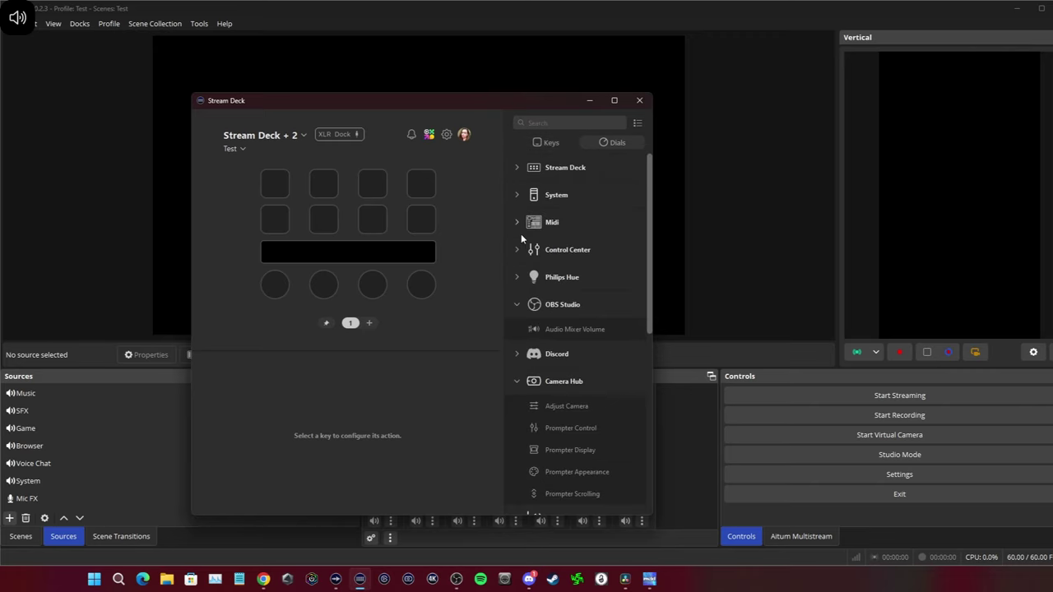
left_click(517, 382)
left_click(517, 409)
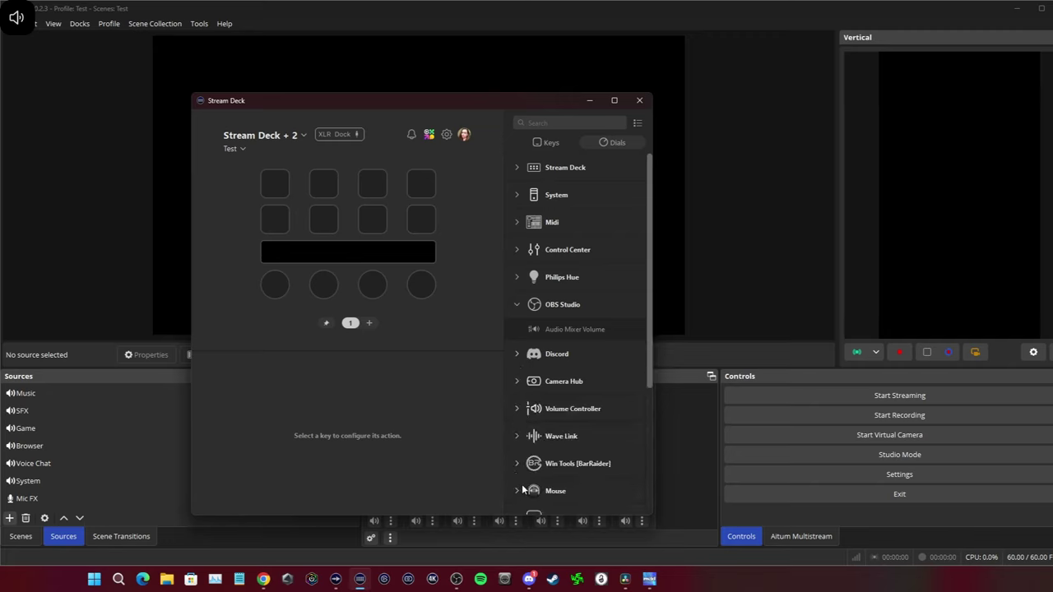
scroll(522, 483, "down", 2)
scroll(516, 491, "up", 1)
scroll(512, 438, "down", 2)
left_click(515, 437)
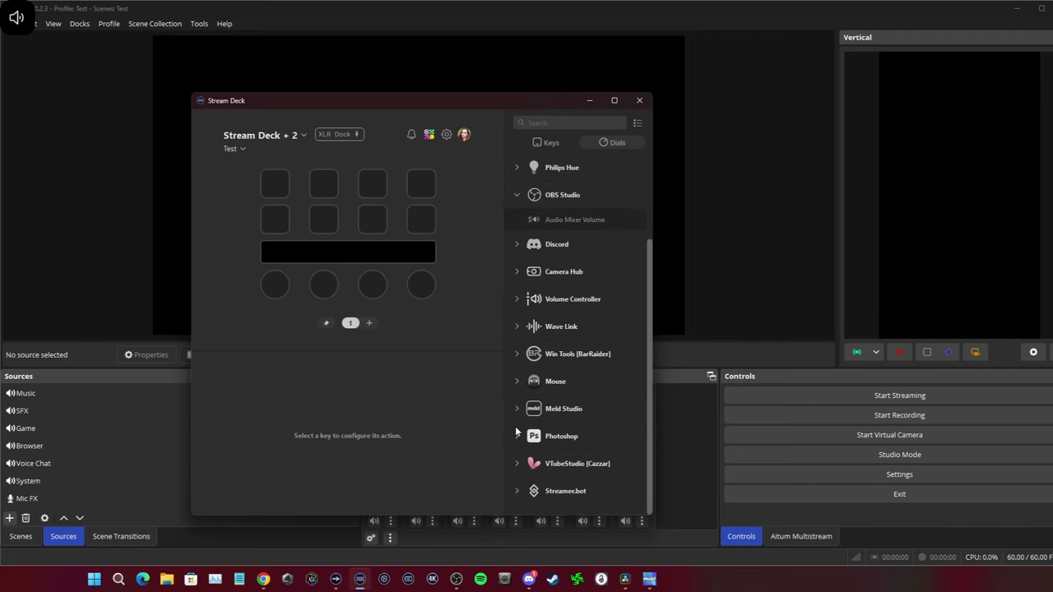
scroll(518, 370, "up", 2)
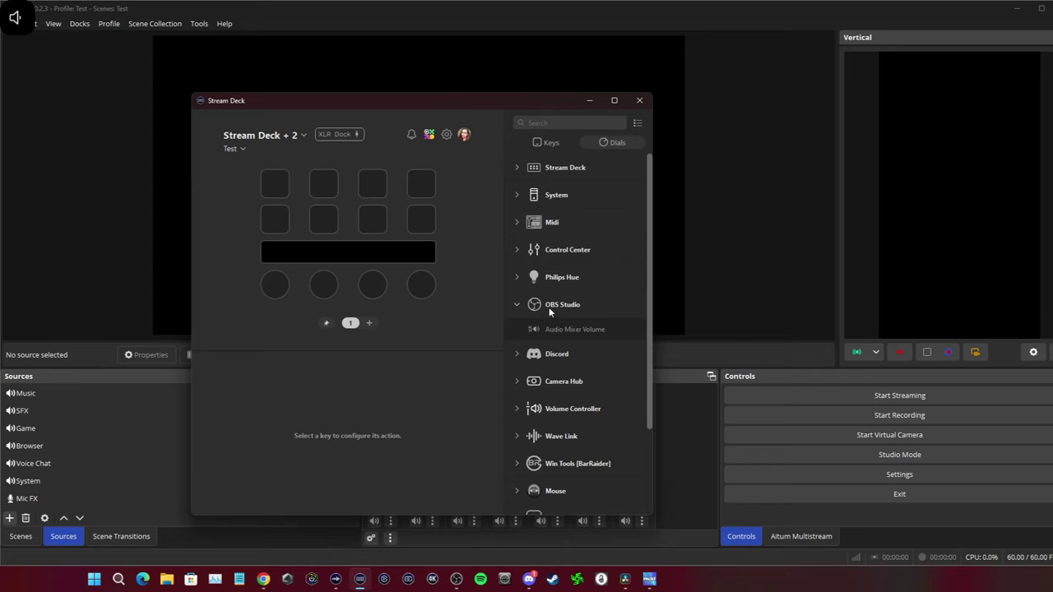
Open the Elgato Marketplace in the browser, then reposition and widen its window across the screen
left_click(427, 136)
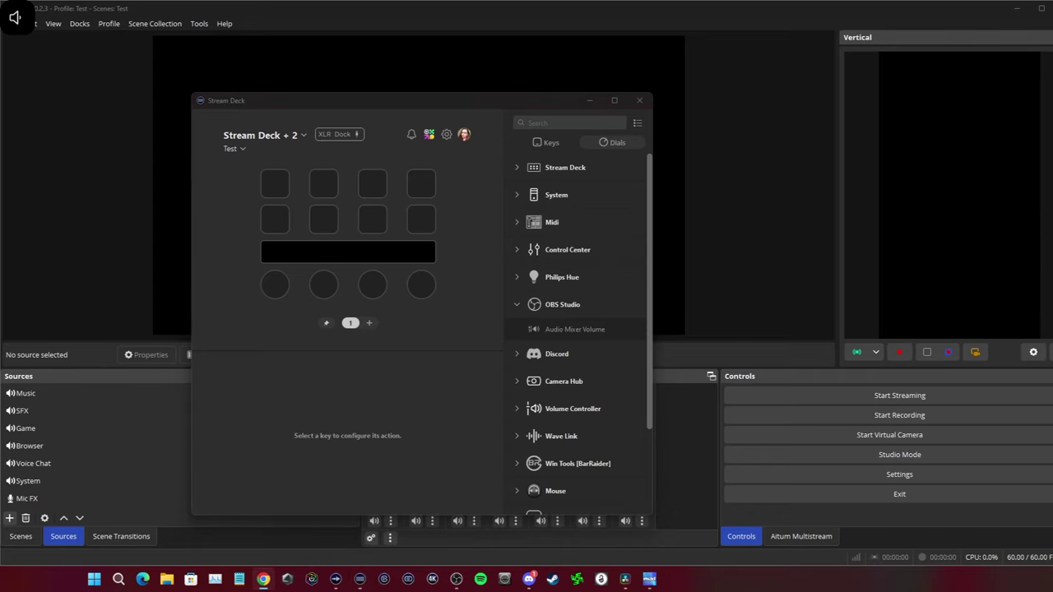
left_click_drag(840, 103, 397, 64)
mouse_move(470, 62)
left_mouse_down()
mouse_move(433, 76)
mouse_move(460, 72)
left_mouse_up()
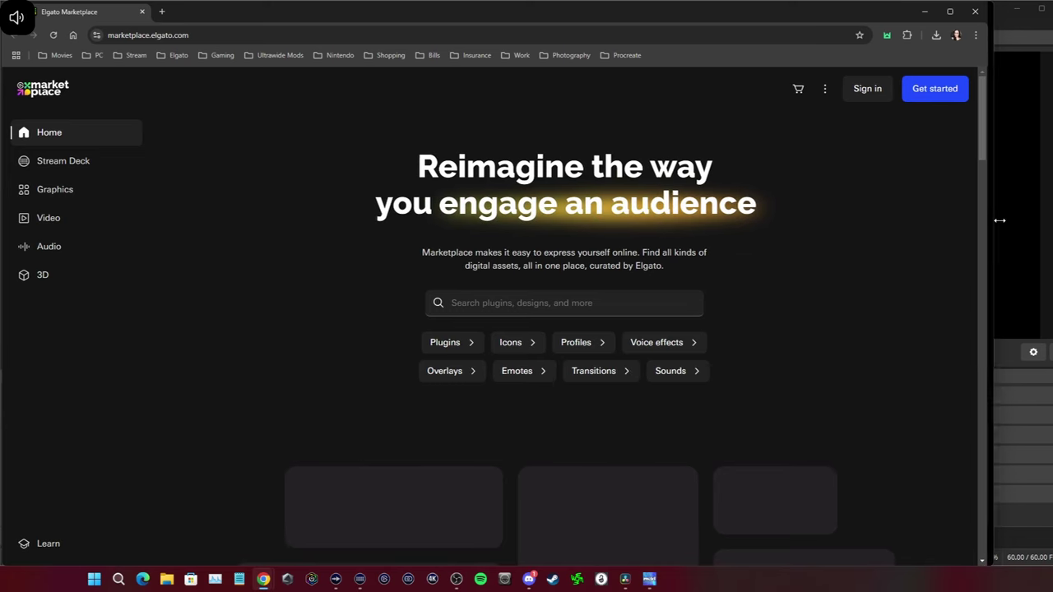
left_click_drag(983, 220, 1052, 219)
Search the marketplace for "obs" and open the OBS Studio plugin page by Elgato
left_click(556, 303)
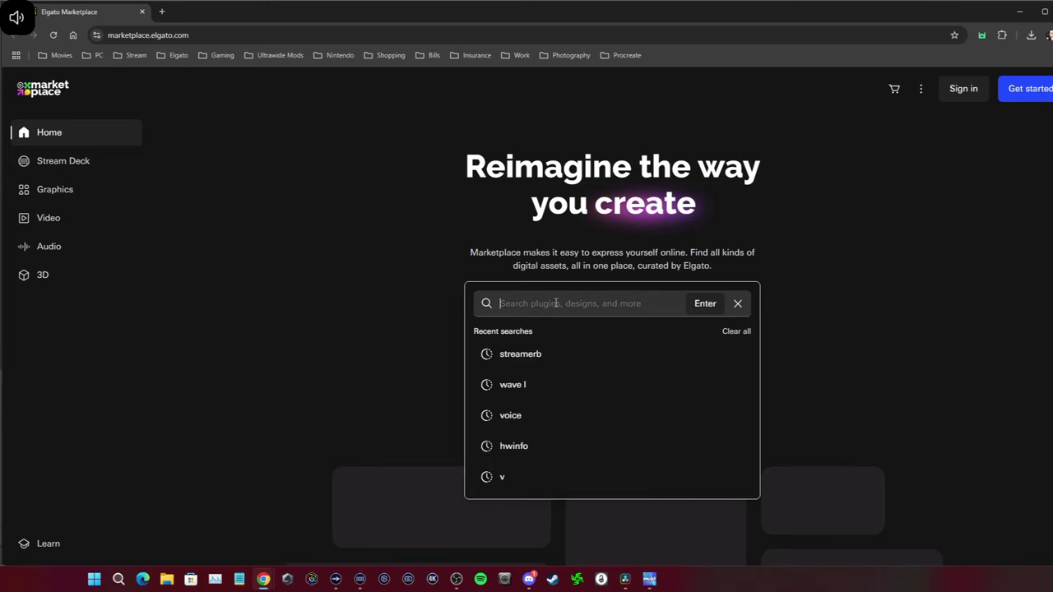
type("obs")
key("Return")
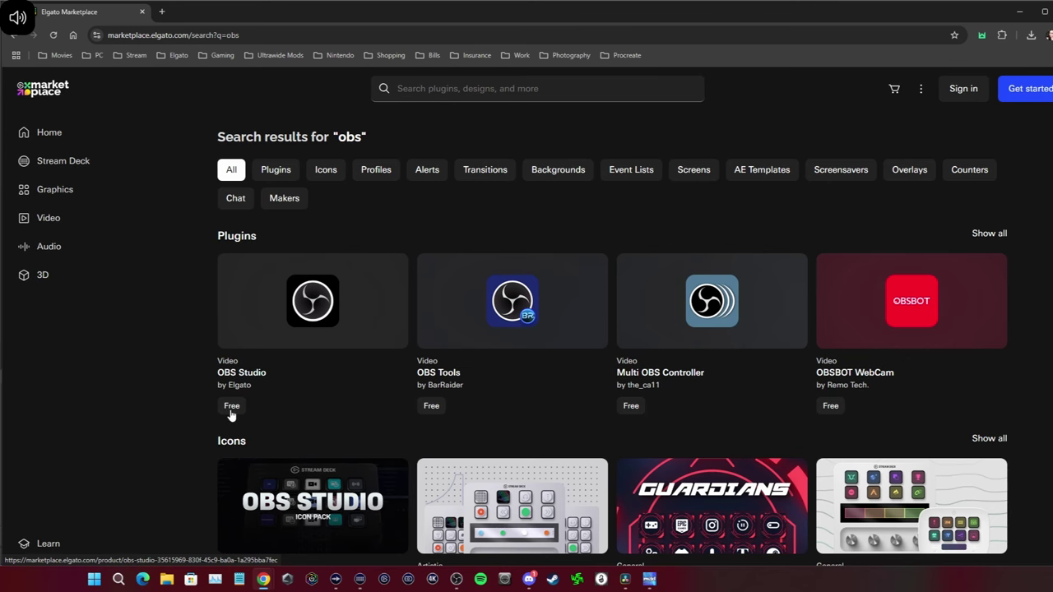
left_click(289, 347)
Clear the address bar on the OBS Studio plugin page and return to the "obs" search results
left_click(346, 35)
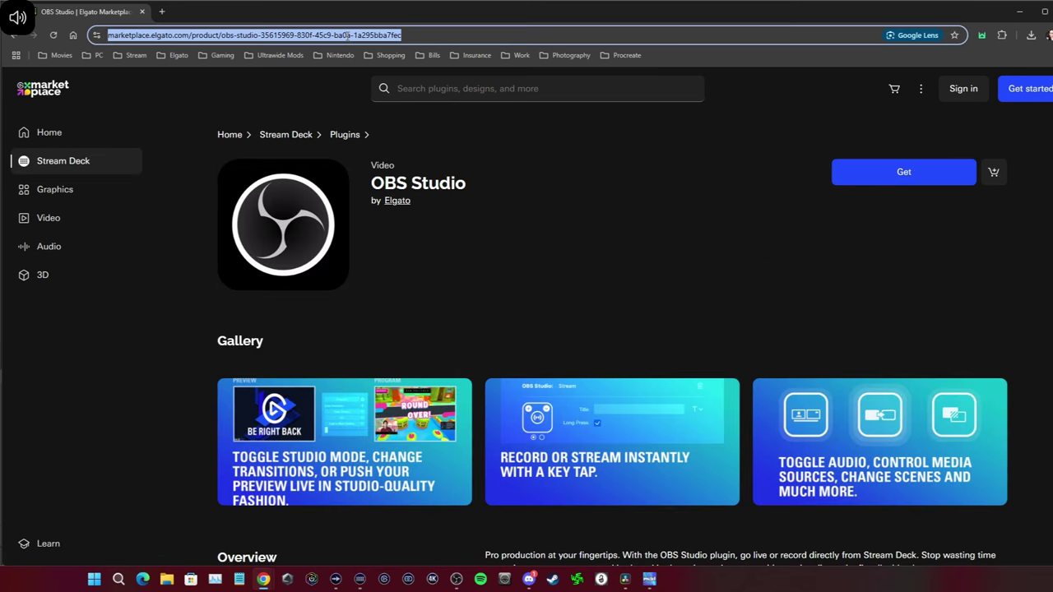
key("BackSpace")
left_click(146, 407)
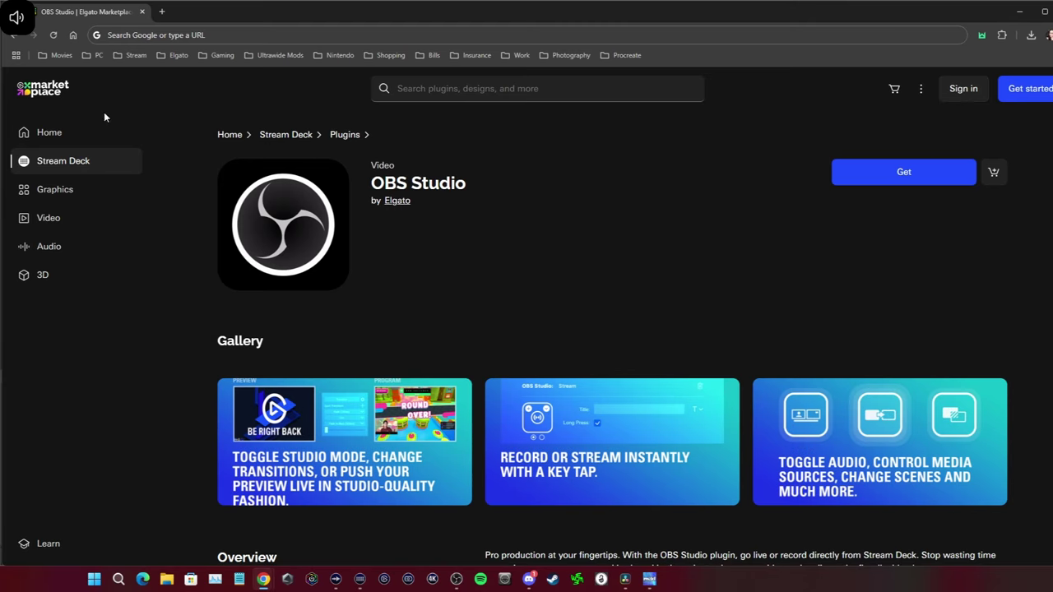
key("alt+Left")
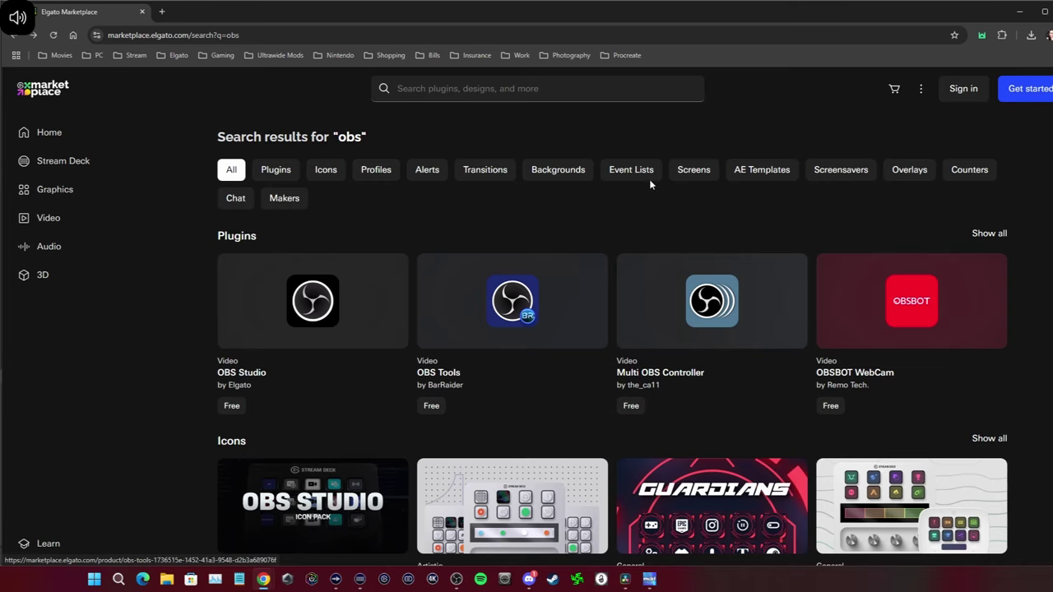
Minimize the browser and assign an OBS Studio Audio Mixer Volume action for the Music source to the first dial
left_click(1020, 12)
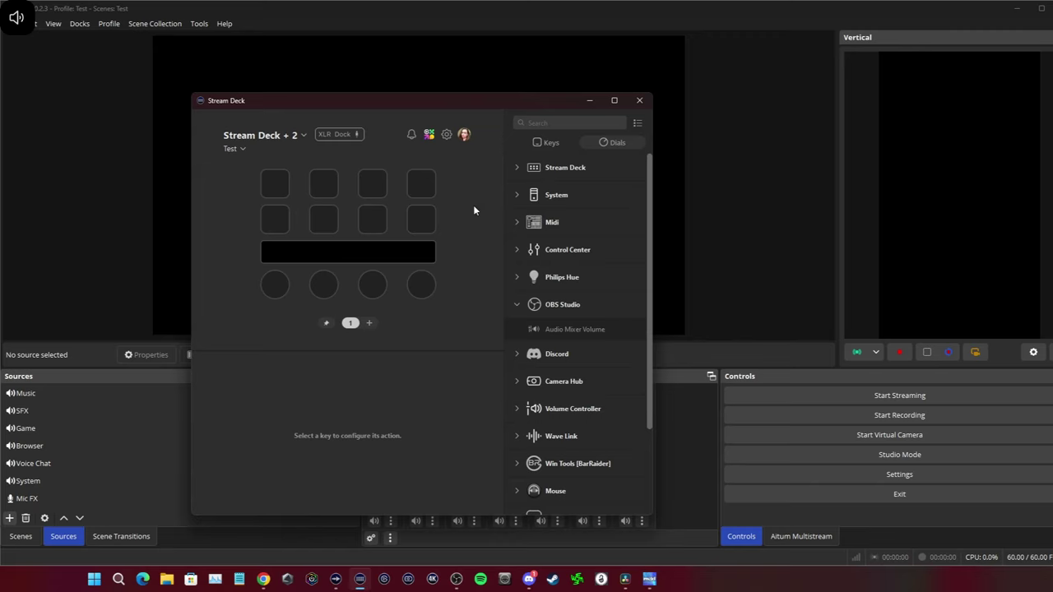
left_click_drag(535, 335, 275, 286)
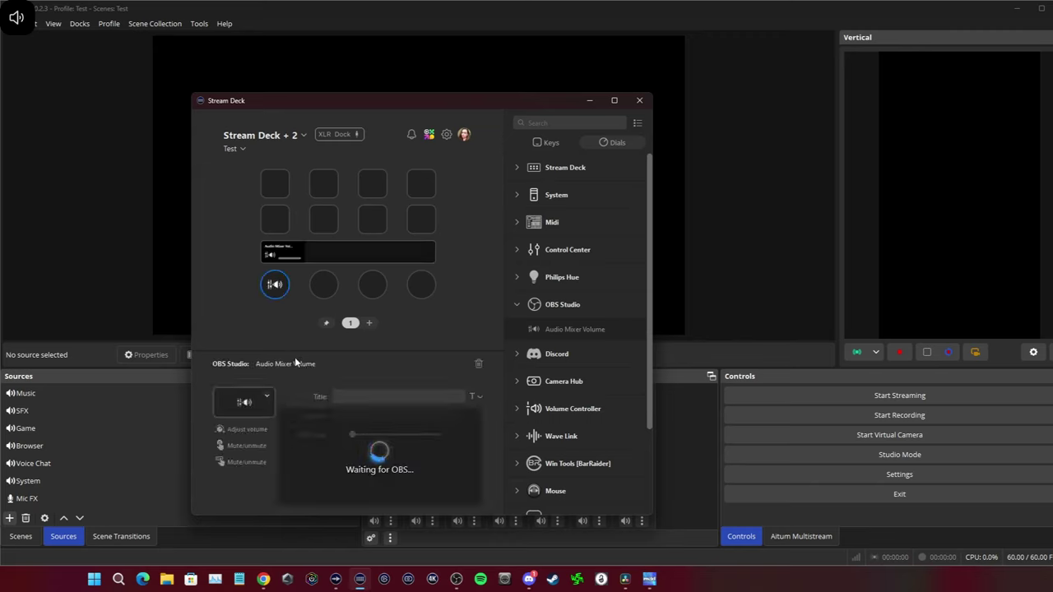
left_click(362, 416)
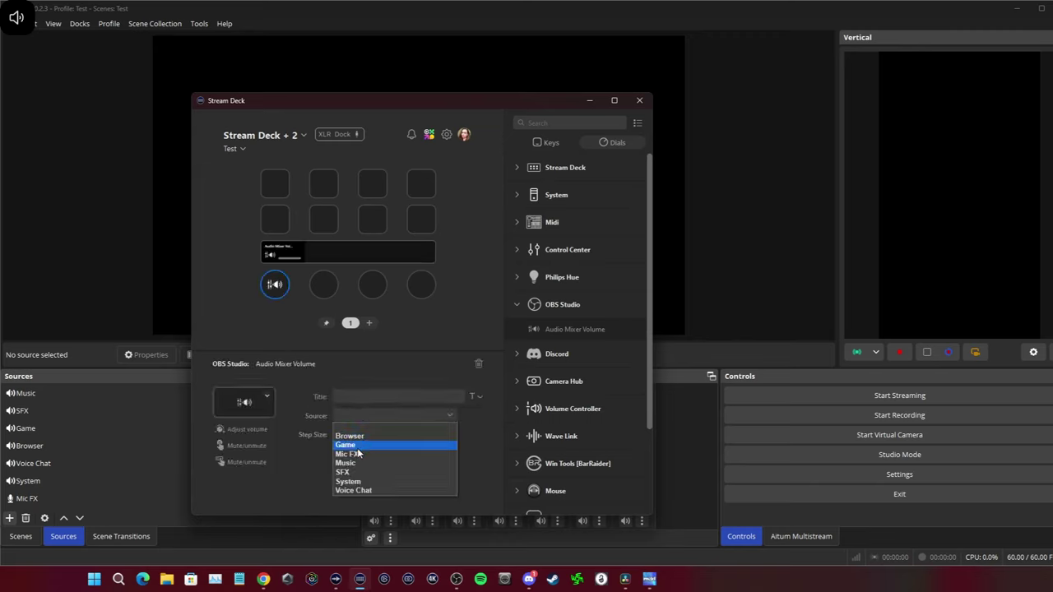
left_click(361, 463)
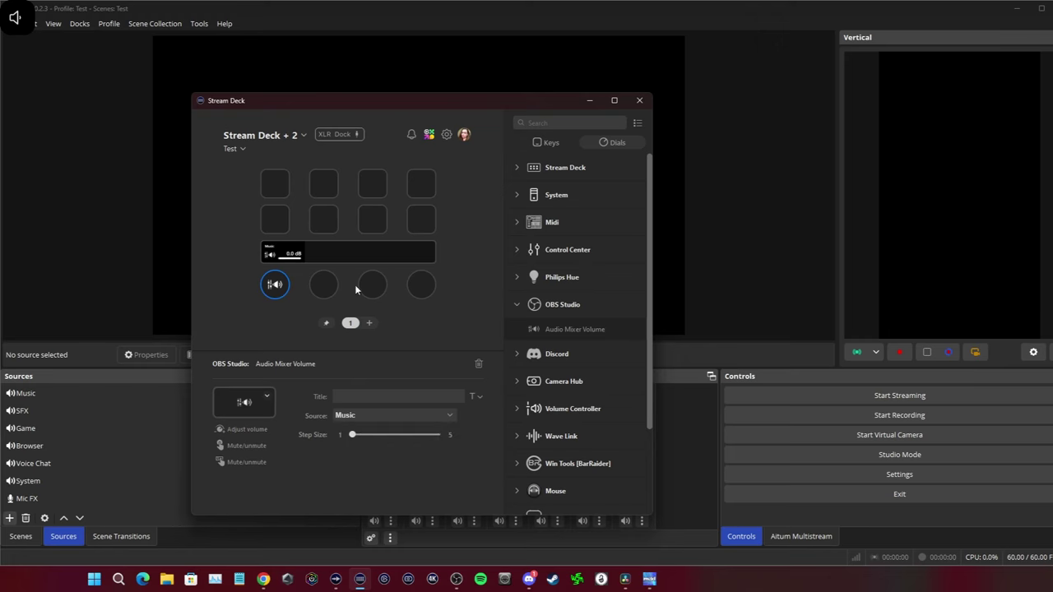
Move the Stream Deck window clear of the OBS audio mixer and assign Audio Mixer Volume for the Browser source to the second dial
left_click_drag(390, 105, 866, 121)
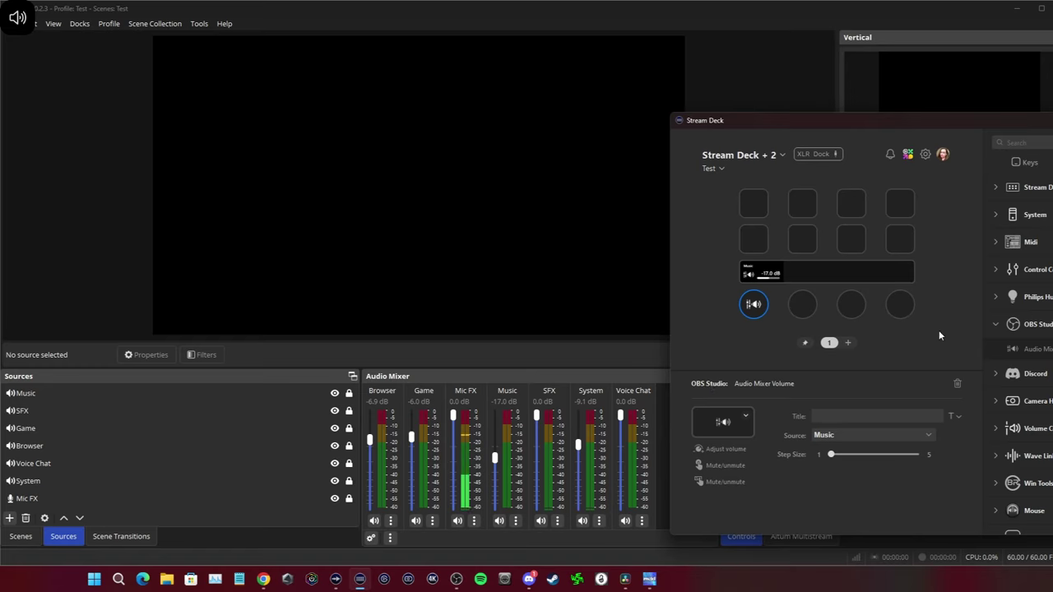
left_click_drag(1020, 352, 803, 304)
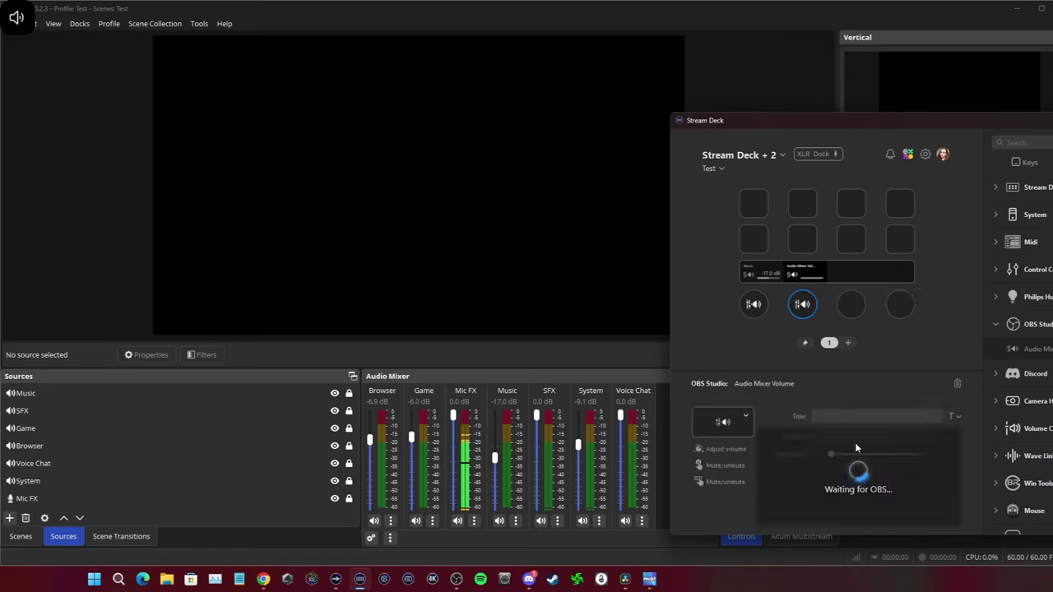
left_click(849, 438)
left_click(847, 457)
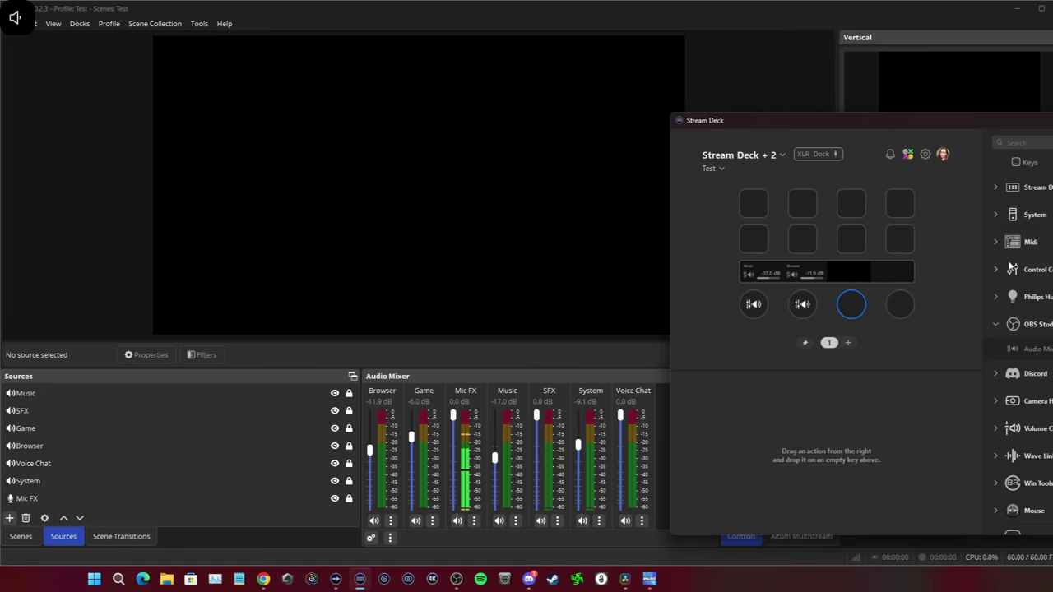
Expand the Stream Deck action group and place a Dial Stack on the third dial
left_click(997, 326)
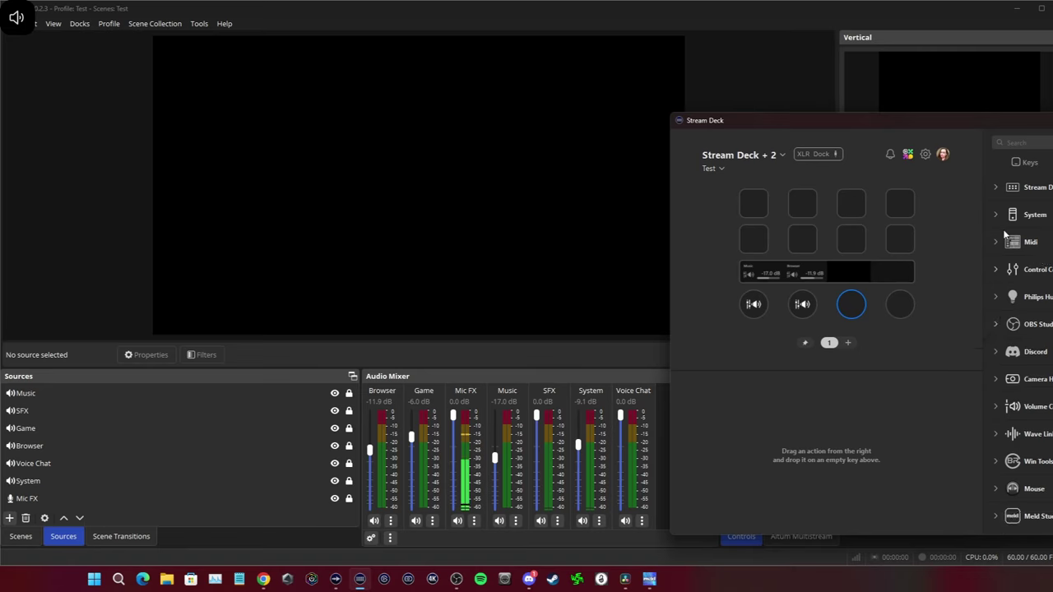
left_click(997, 325)
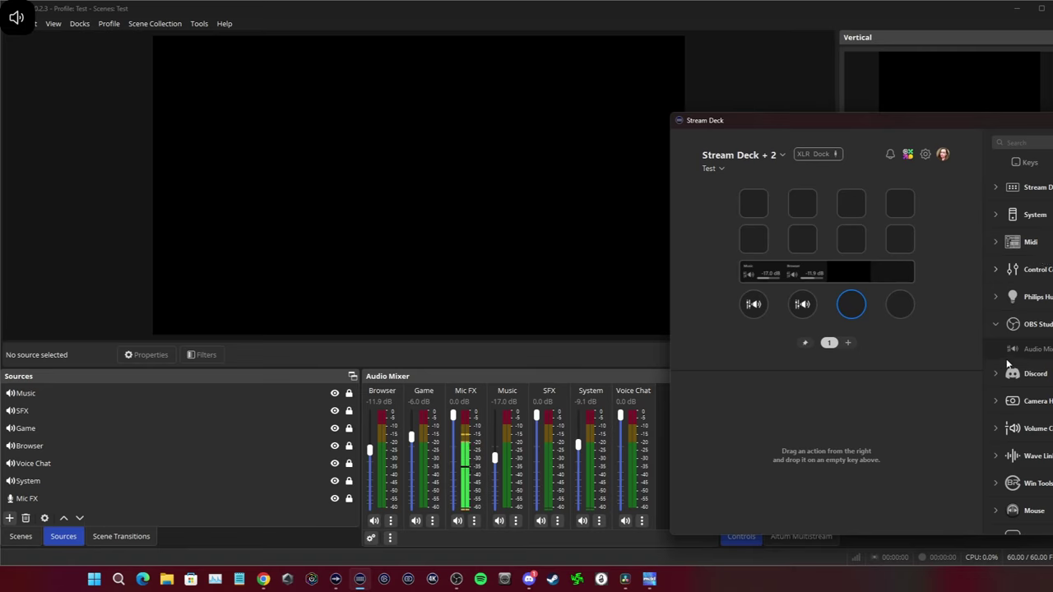
left_click(997, 187)
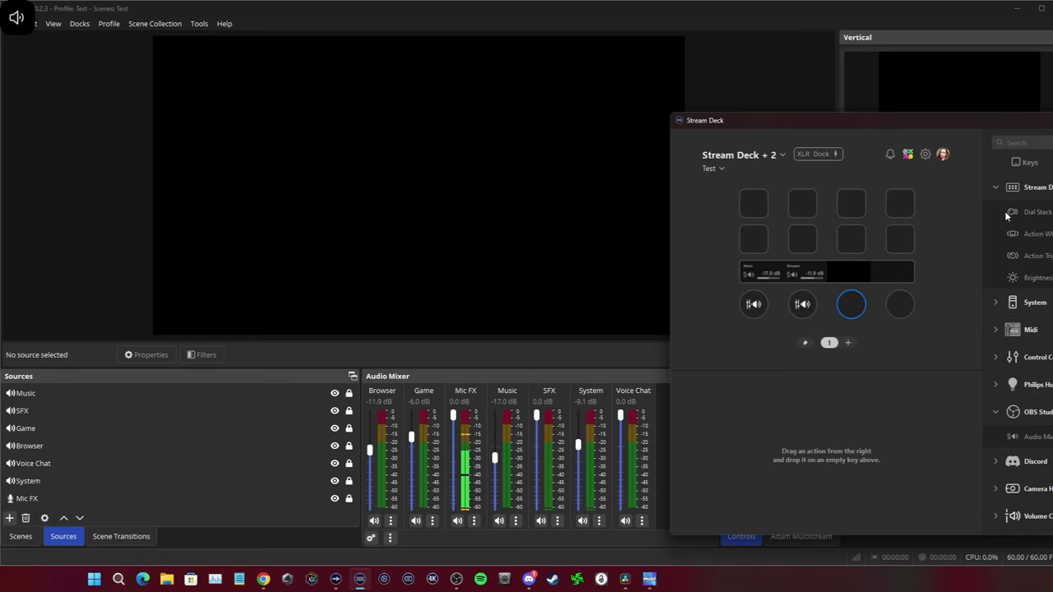
left_click_drag(1011, 214, 854, 304)
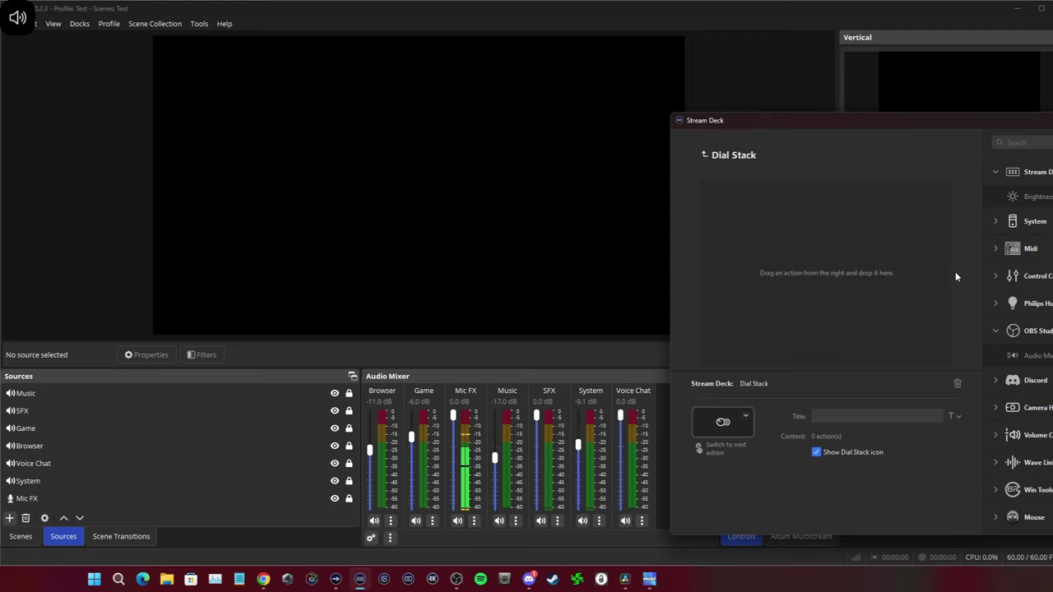
Add an OBS Studio Audio Mixer Volume action to the Dial Stack and set its source to Browser
left_click_drag(1024, 356, 828, 289)
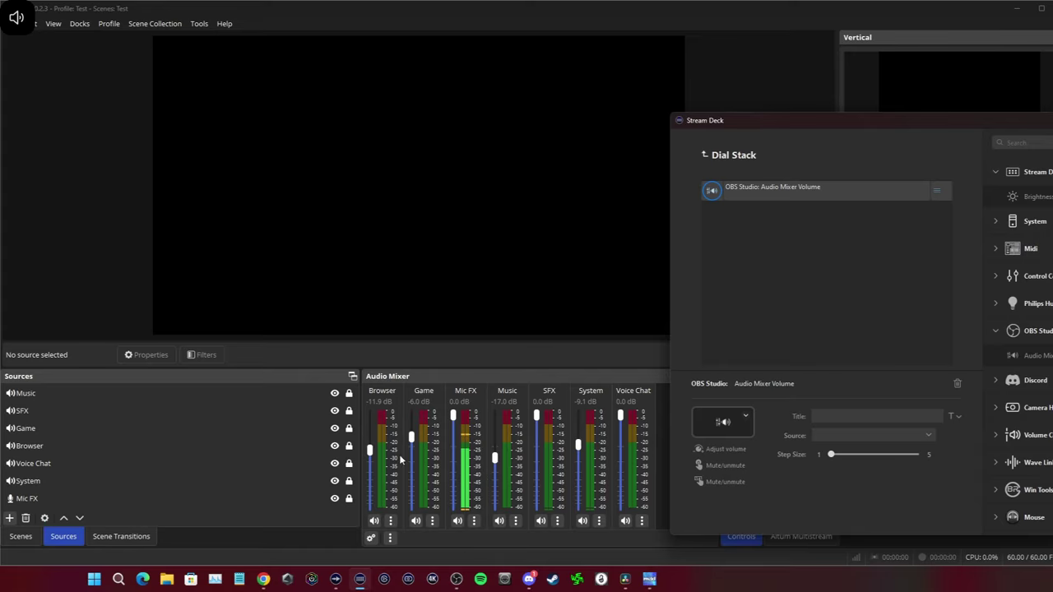
left_click(335, 579)
left_click(831, 436)
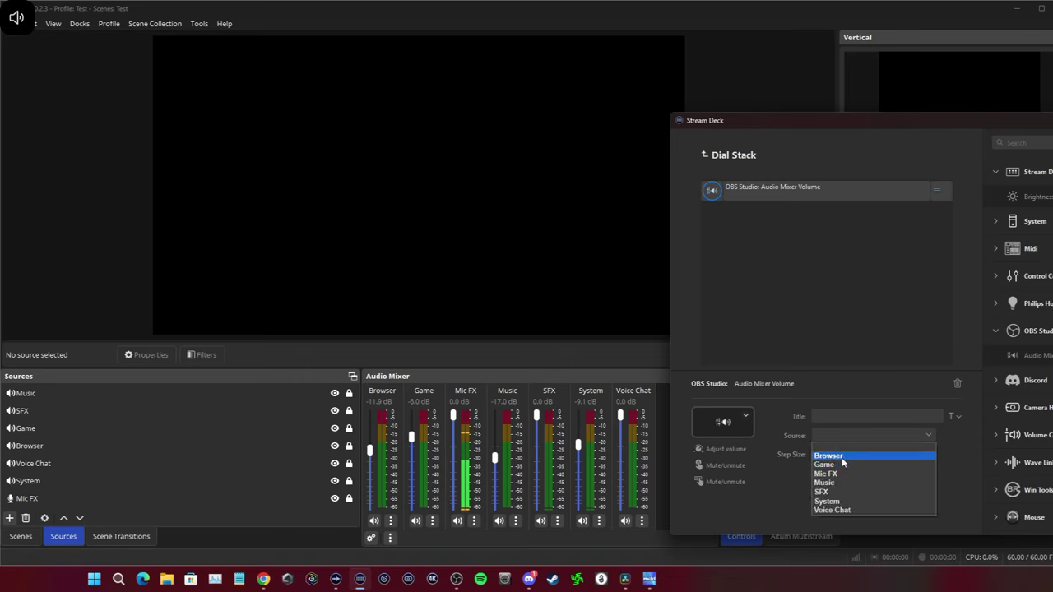
left_click(841, 454)
Duplicate the Browser volume action inside the Dial Stack and set the copy's source to Game
right_click(782, 191)
left_click(800, 199)
right_click(759, 220)
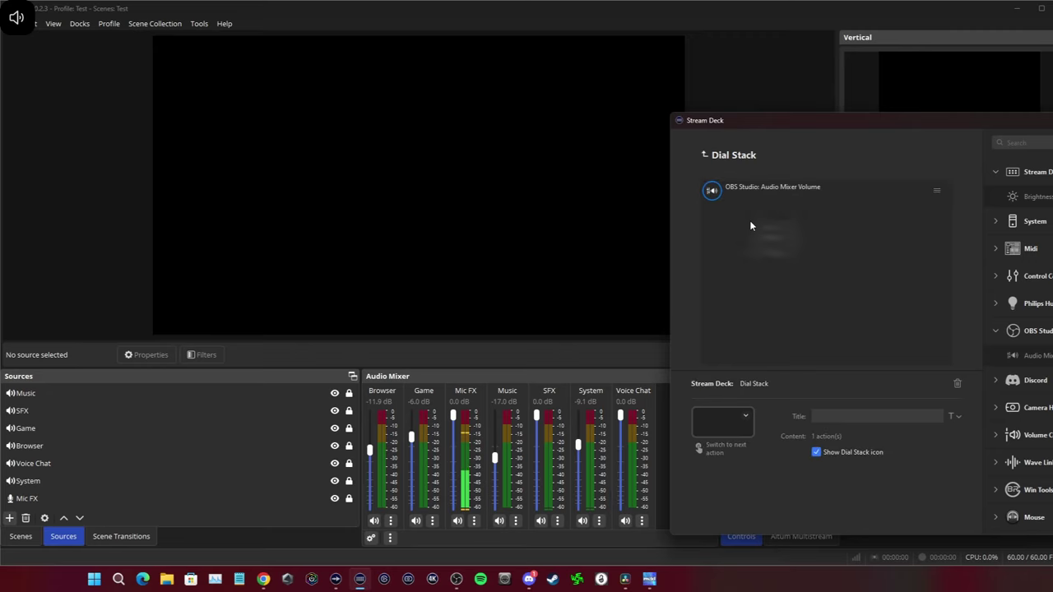
left_click(778, 239)
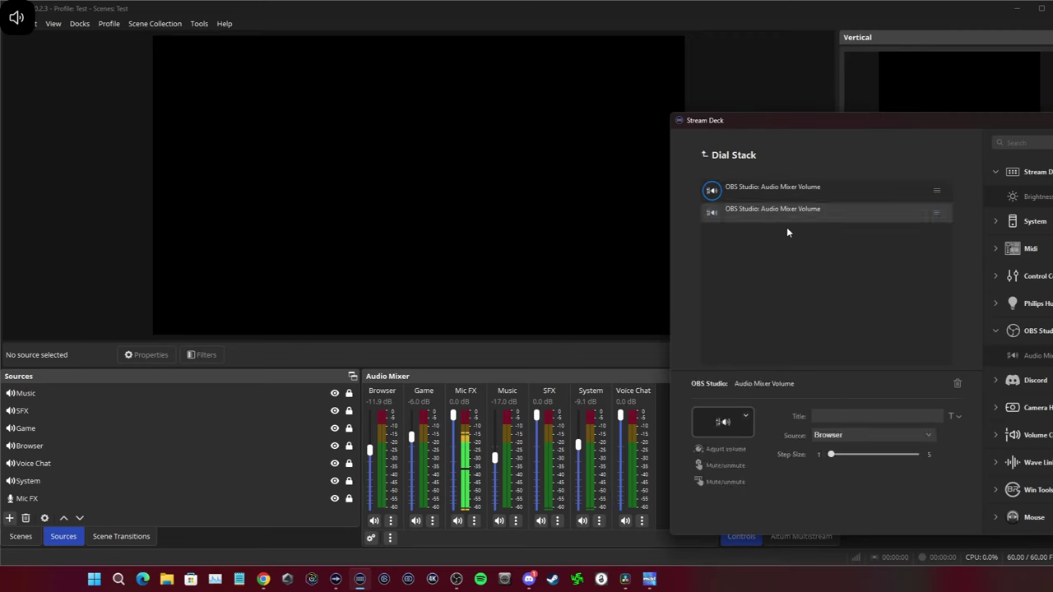
left_click(847, 442)
left_click(832, 453)
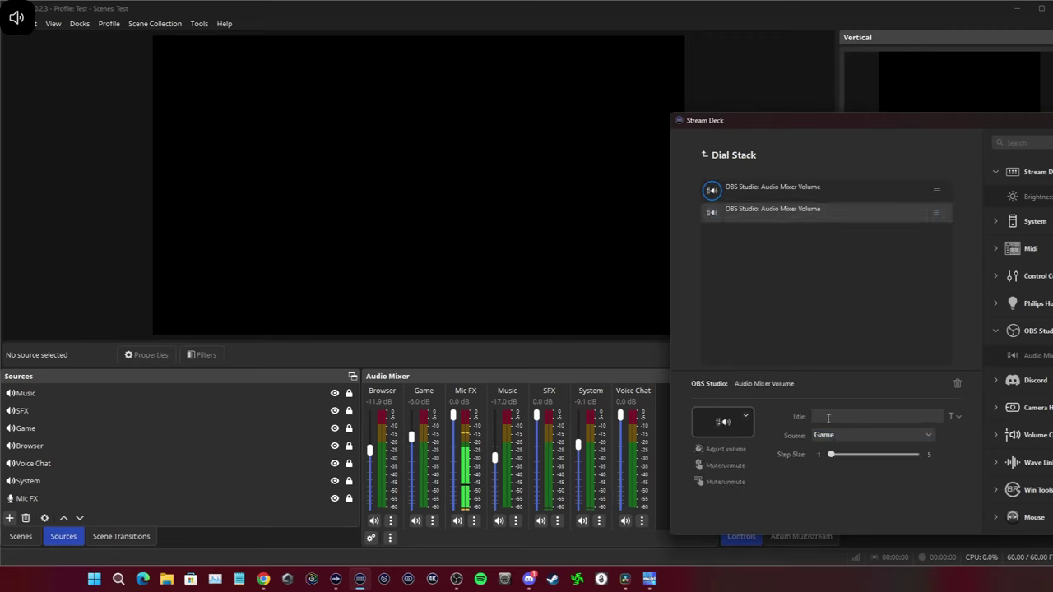
Add a third Audio Mixer Volume action to the Dial Stack by copying, with Mic FX as its source
right_click(792, 210)
left_click(743, 251)
key("ctrl+v")
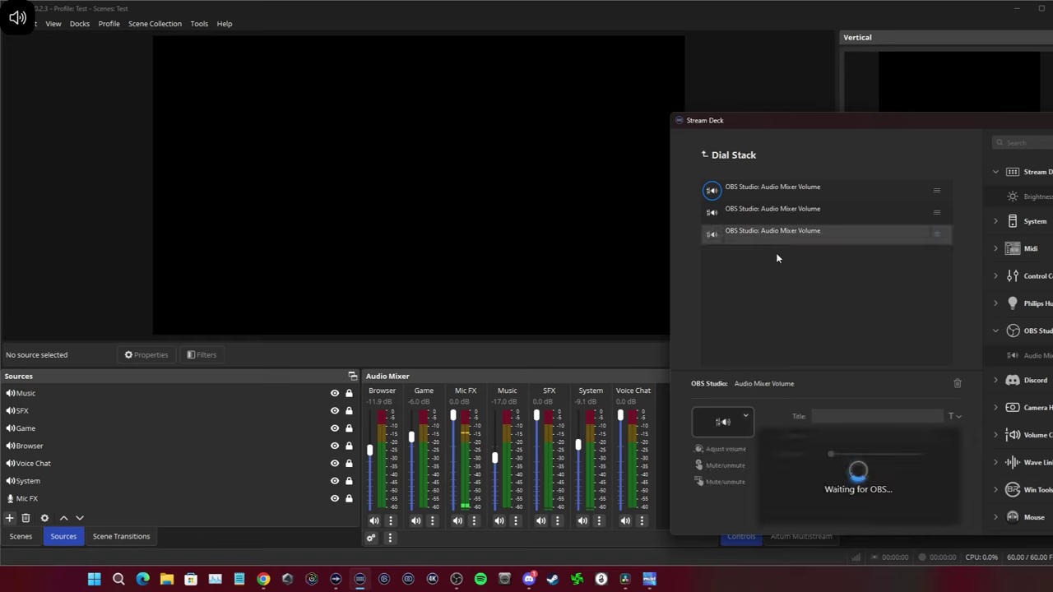
left_click(835, 436)
left_click(831, 464)
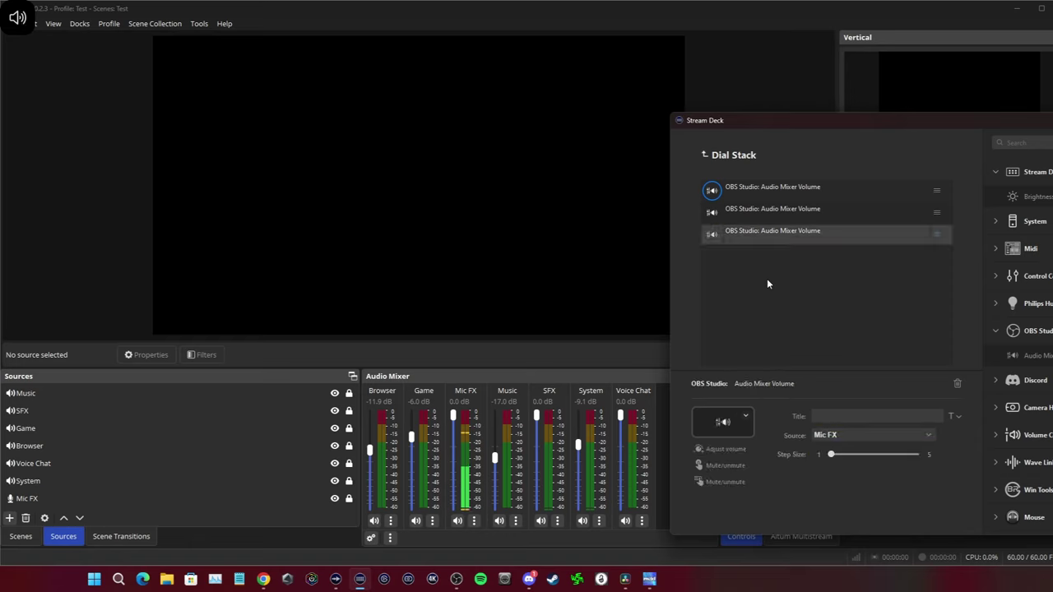
Replace the Dial Stack's Mic FX action with a pasted volume action that uses Music as its source
left_click(749, 274)
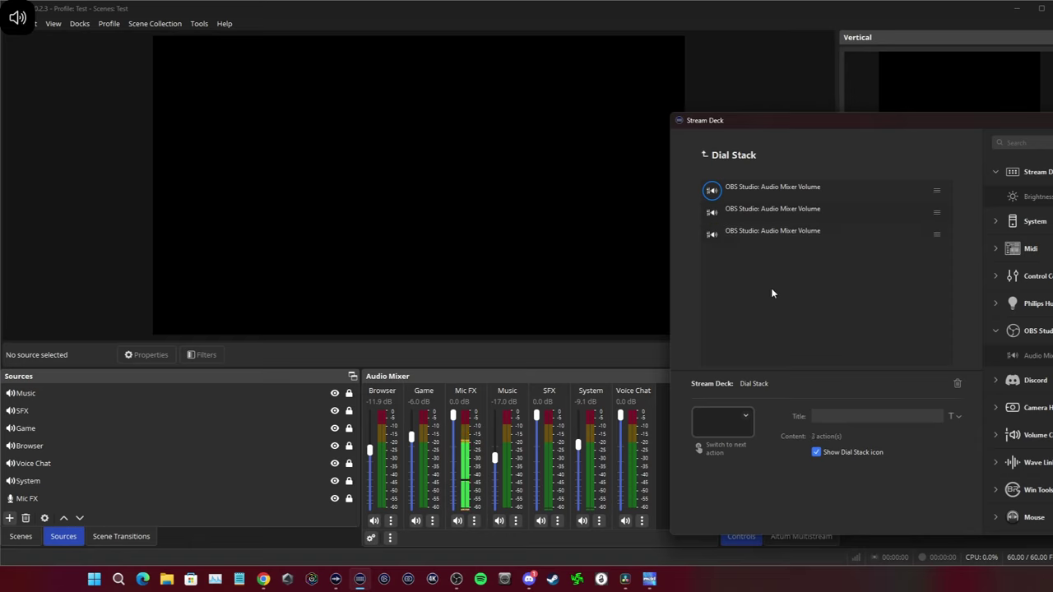
key("ctrl+v")
left_click(740, 230)
right_click(864, 247)
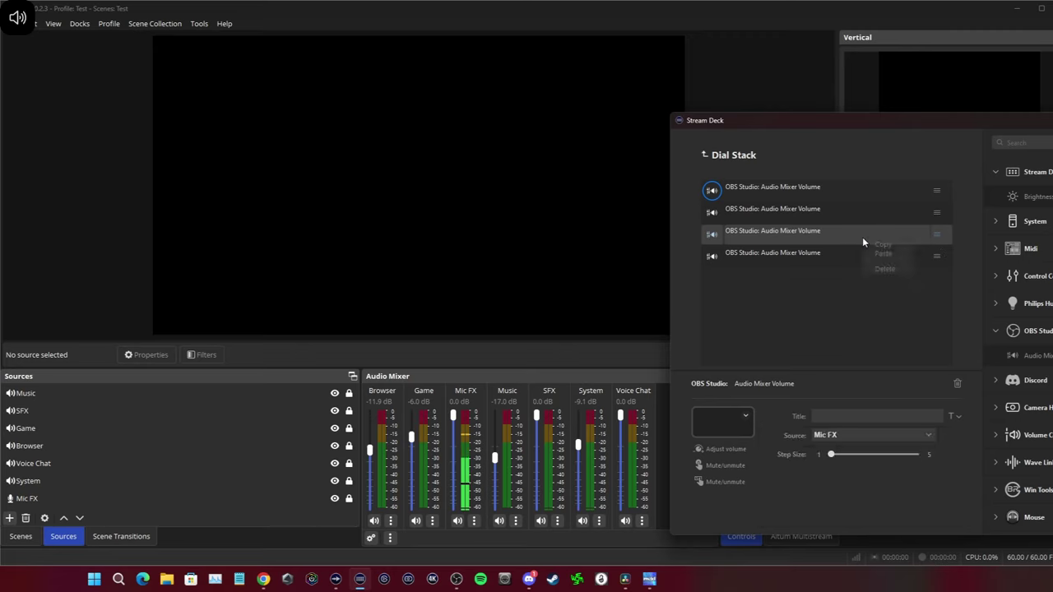
left_click(881, 267)
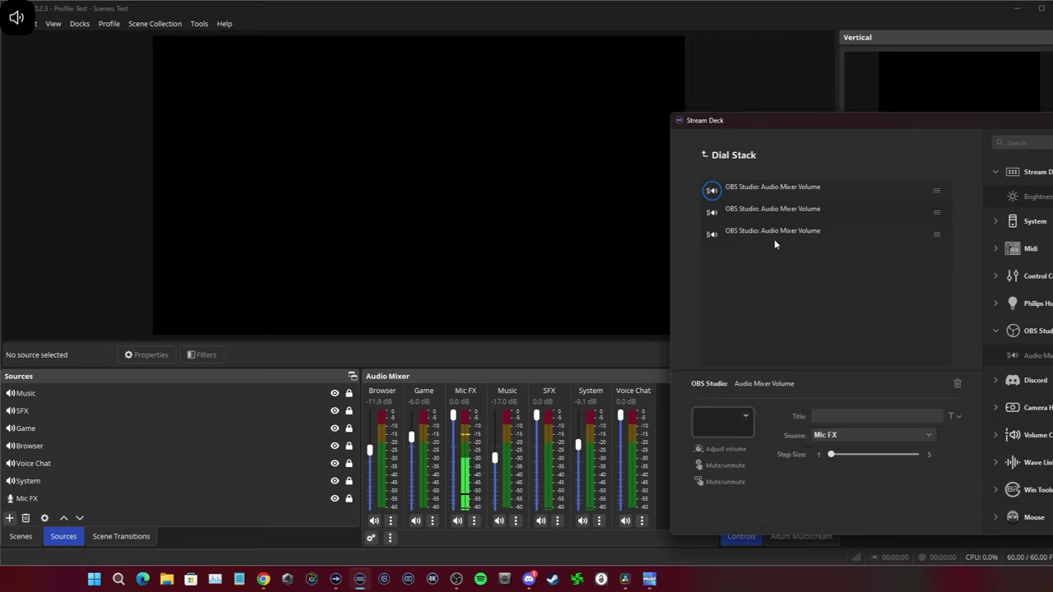
left_click(832, 435)
left_click(826, 475)
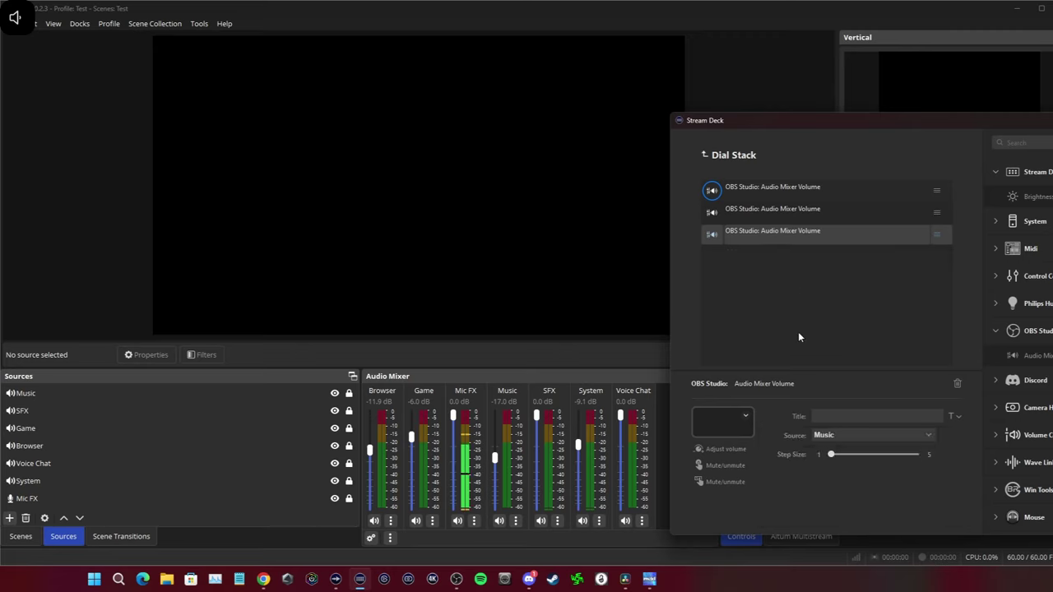
Duplicate the Music volume action inside the Dial Stack and set the copy's source to SFX
right_click(759, 230)
left_click(777, 241)
key("ctrl+v")
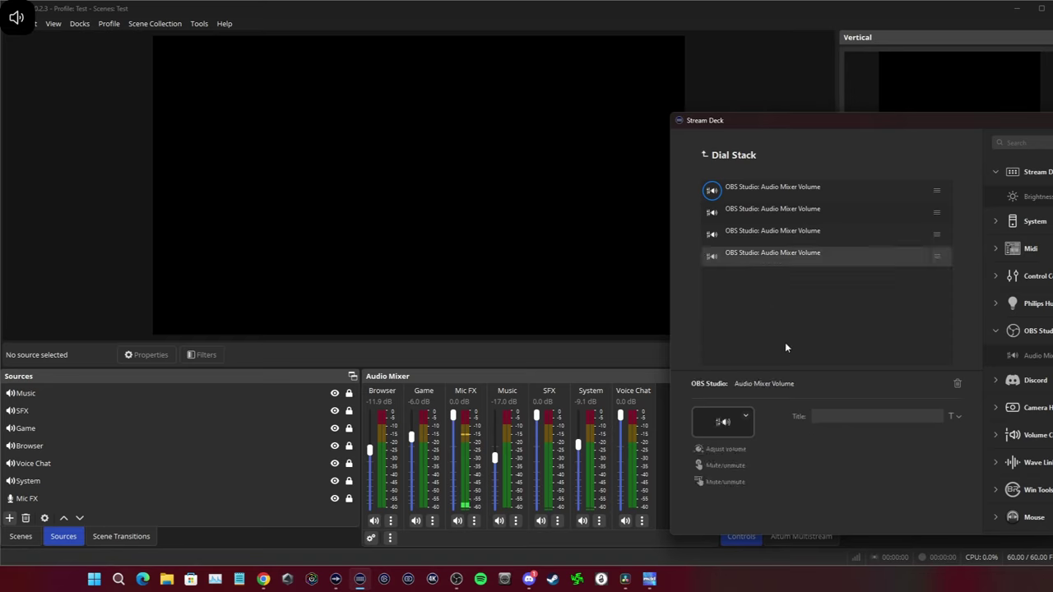
left_click(832, 435)
left_click(832, 486)
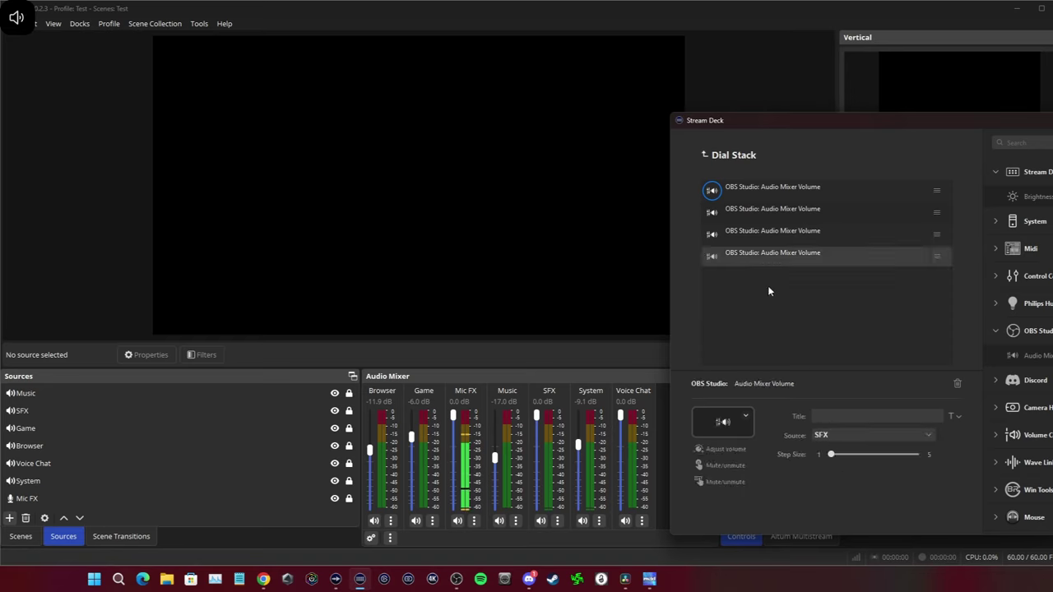
Duplicate the SFX volume action inside the Dial Stack and set the copy's source to System
right_click(767, 257)
left_click(778, 267)
right_click(764, 305)
left_click(761, 301)
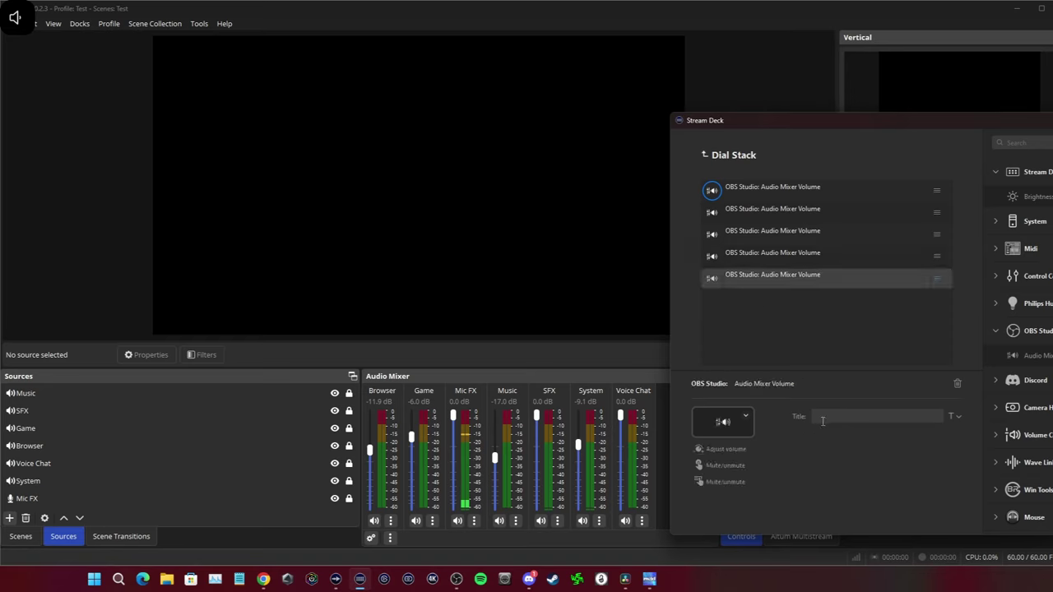
left_click(833, 435)
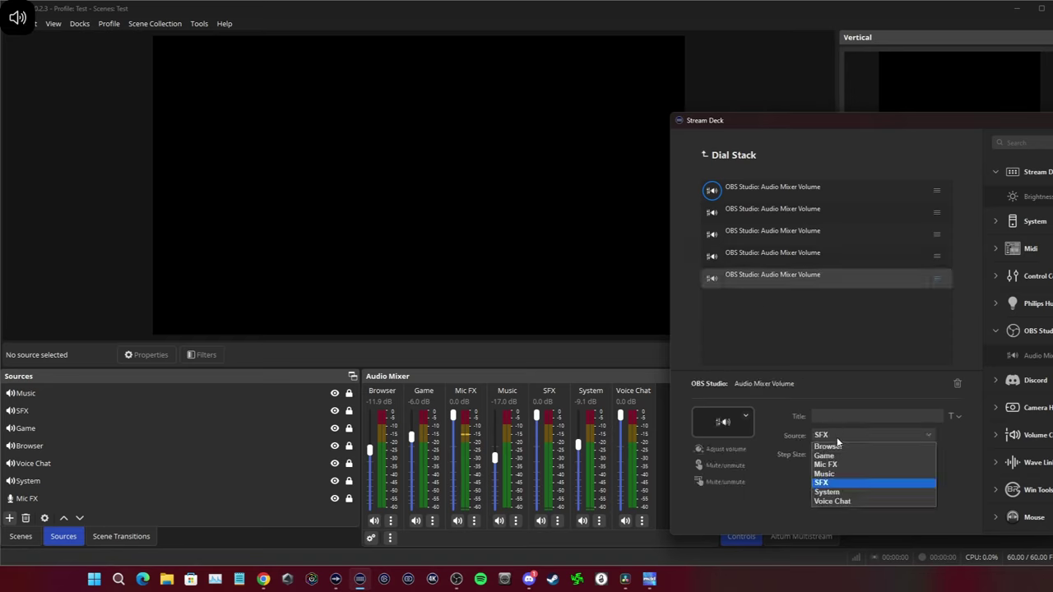
left_click(827, 492)
Leave the Dial Stack editor and make the stack the only dial assignment, placed on the first dial
right_click(767, 277)
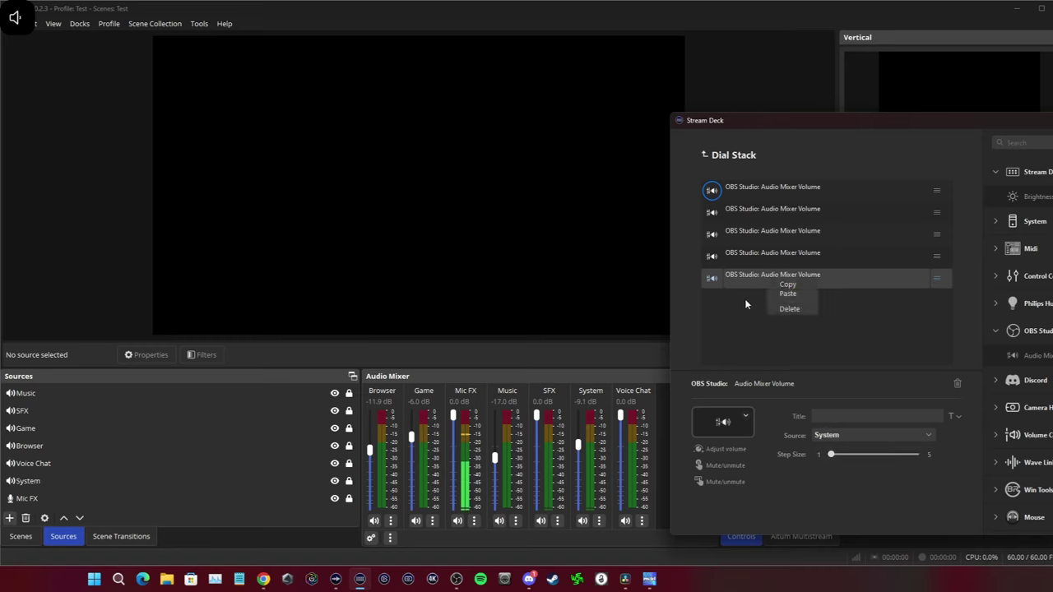
left_click(745, 304)
left_click(705, 154)
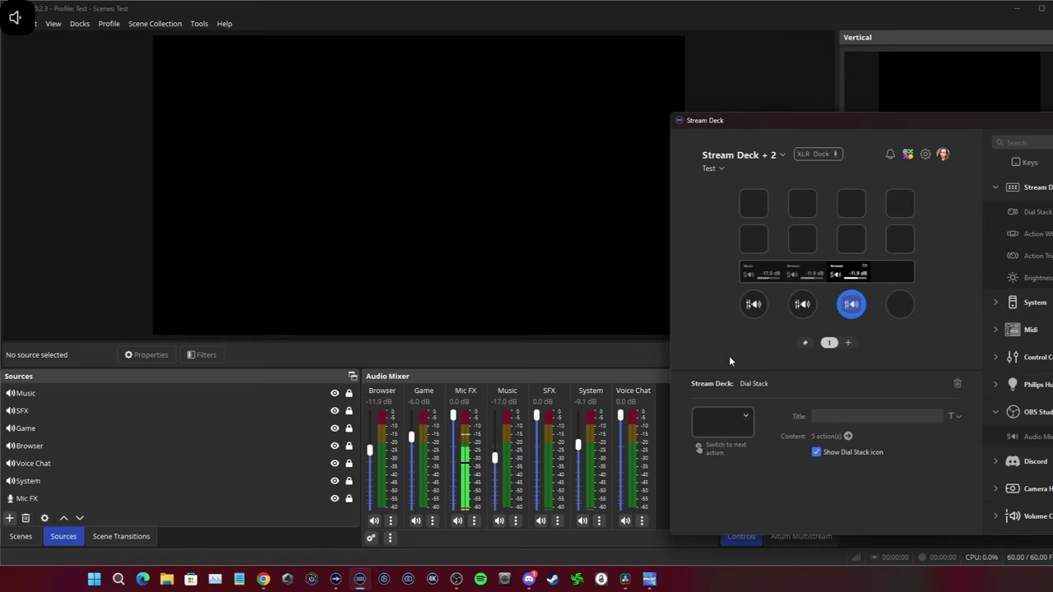
mouse_move(754, 305)
left_mouse_down()
mouse_move(802, 305)
mouse_move(754, 305)
left_mouse_up()
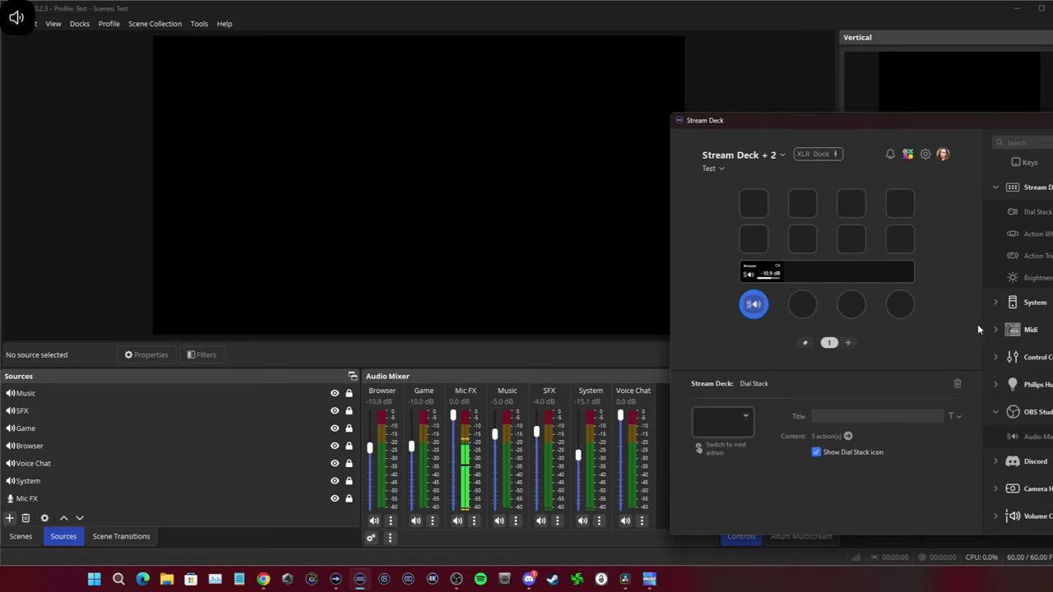
Assign an OBS Studio Audio Mixer Volume action for the Game source to the second dial
left_click_drag(1015, 443, 803, 305)
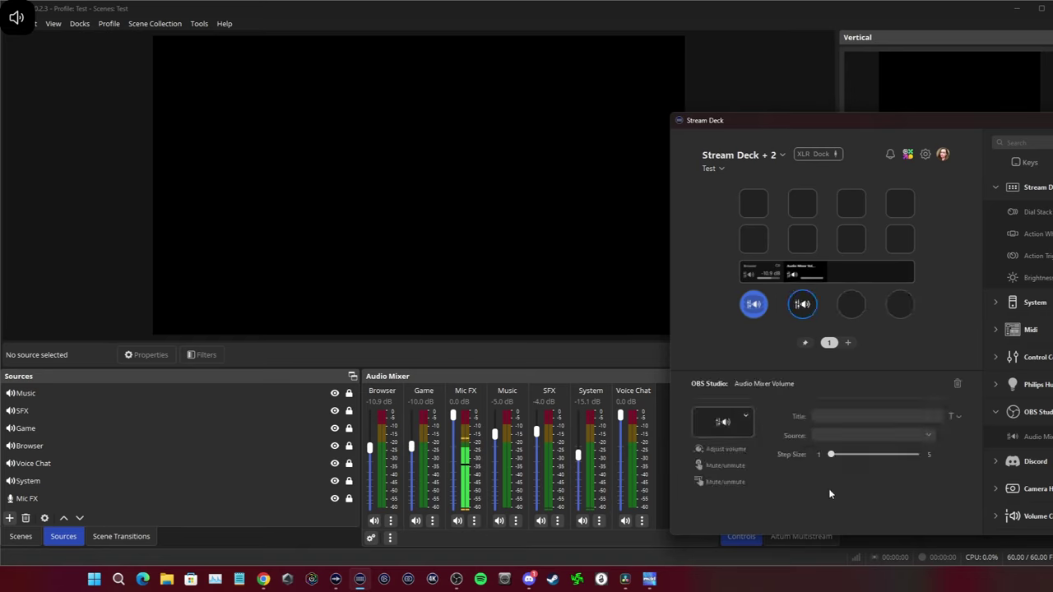
left_click(854, 438)
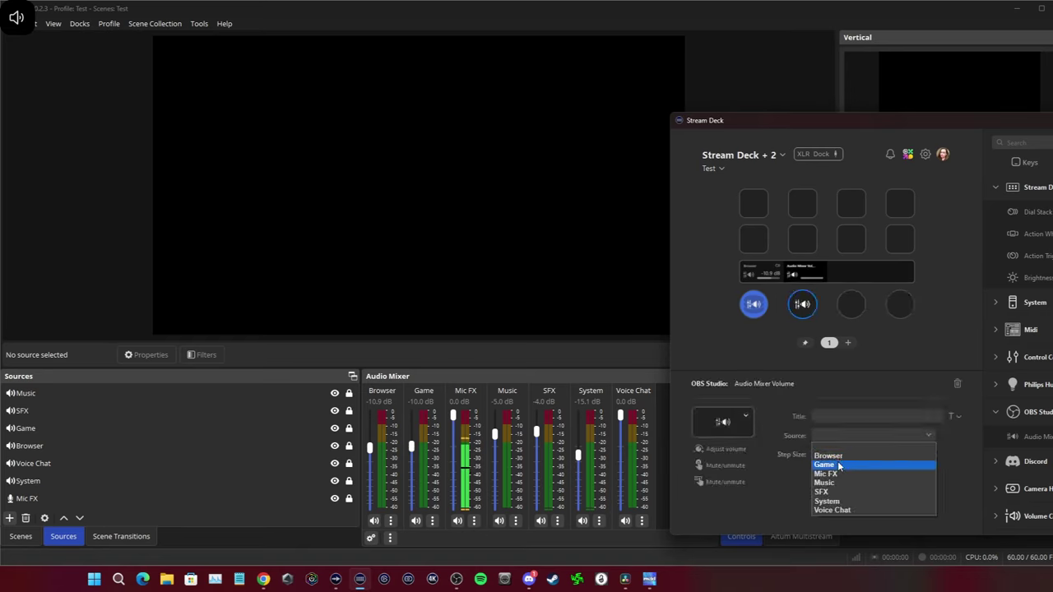
left_click(839, 465)
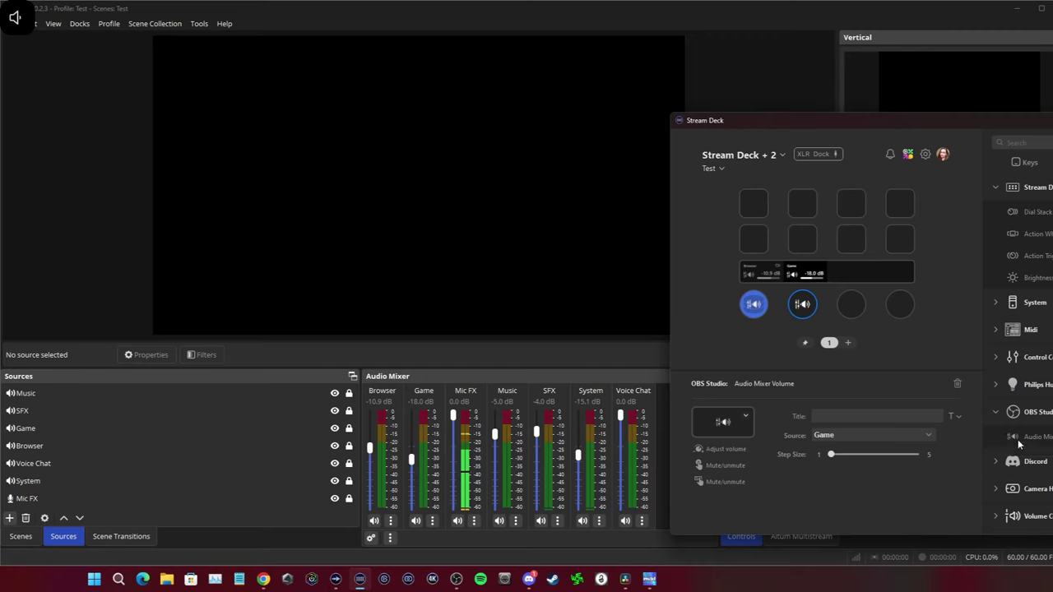
Assign an Audio Mixer Volume action for the Music source to the third dial, and minimize the OBS Studio window
left_click_drag(1025, 437, 854, 306)
left_click(872, 435)
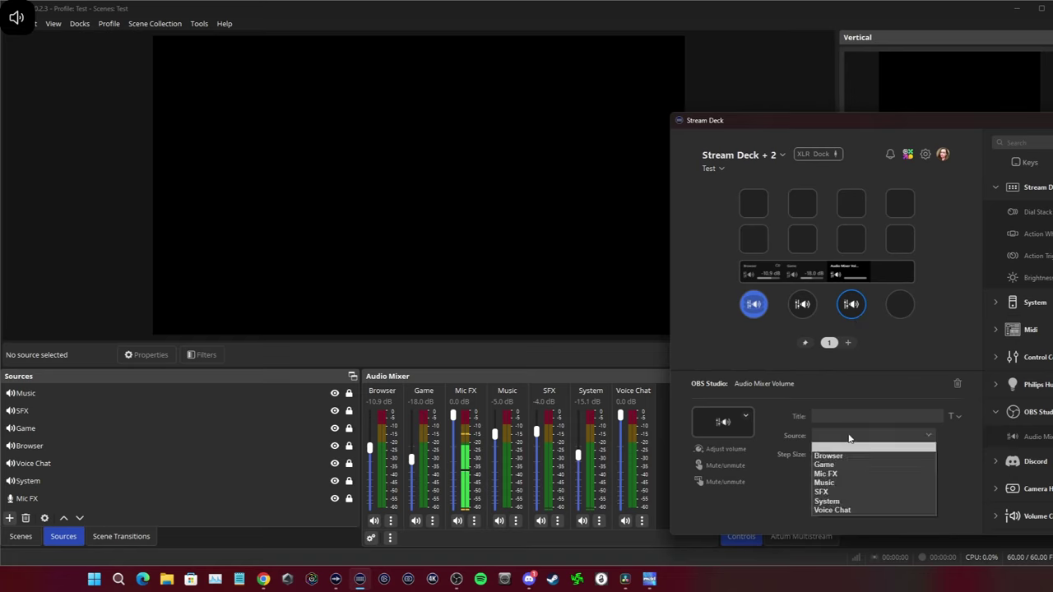
left_click(819, 482)
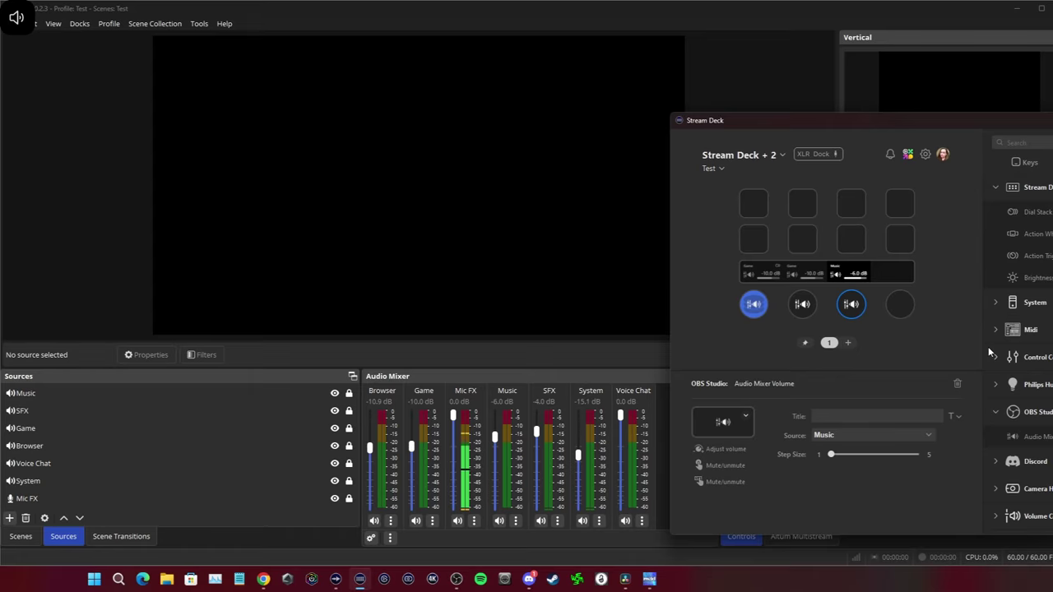
left_click(1022, 14)
left_click(1023, 14)
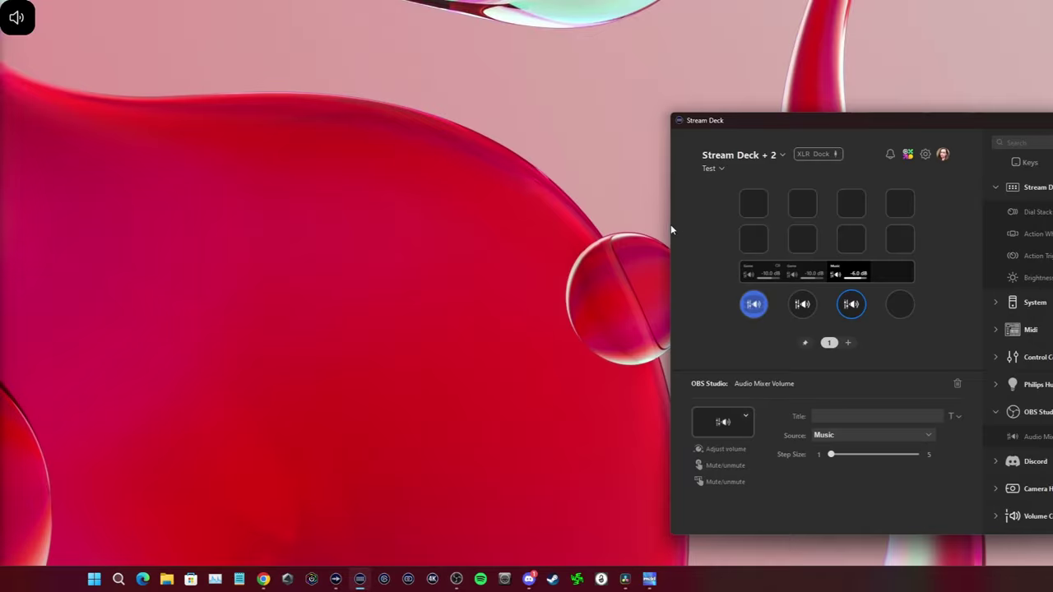
Switch to Wave Link with the Stream Deck window over it, and add a second page to the Test profile
left_click(335, 579)
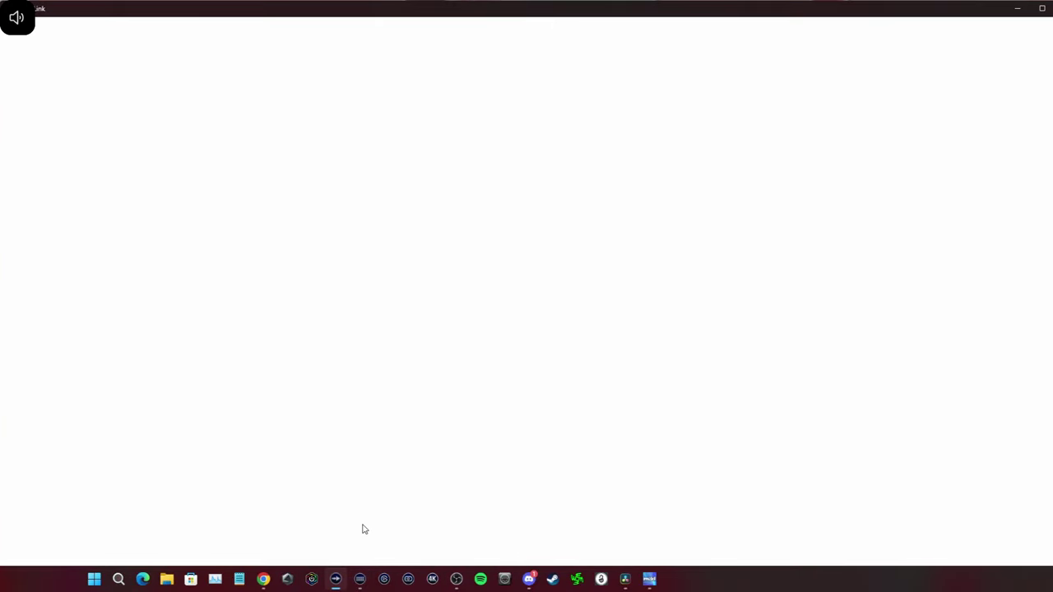
left_click(360, 579)
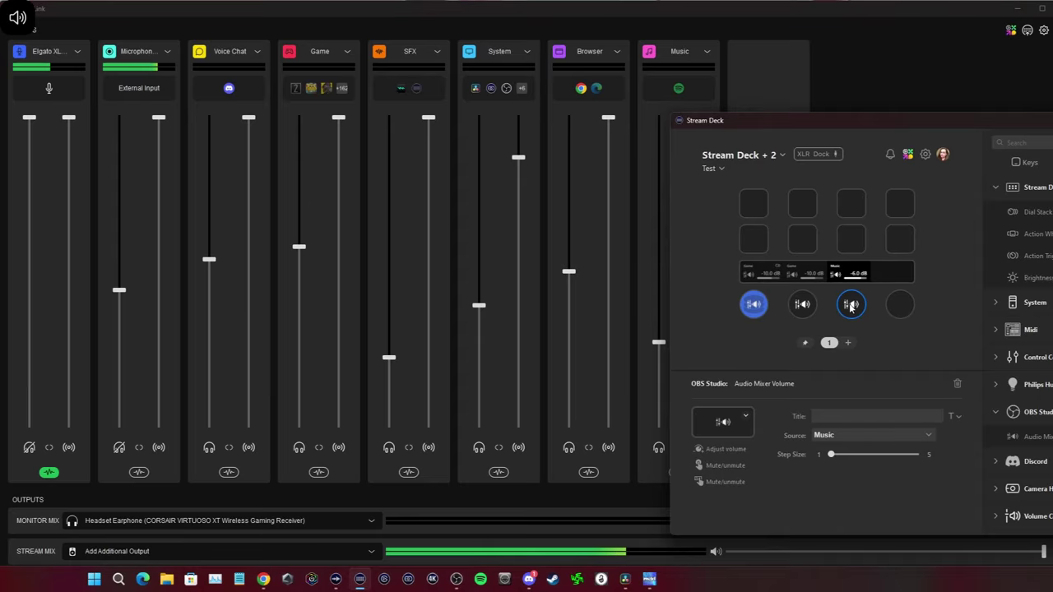
left_click(901, 307)
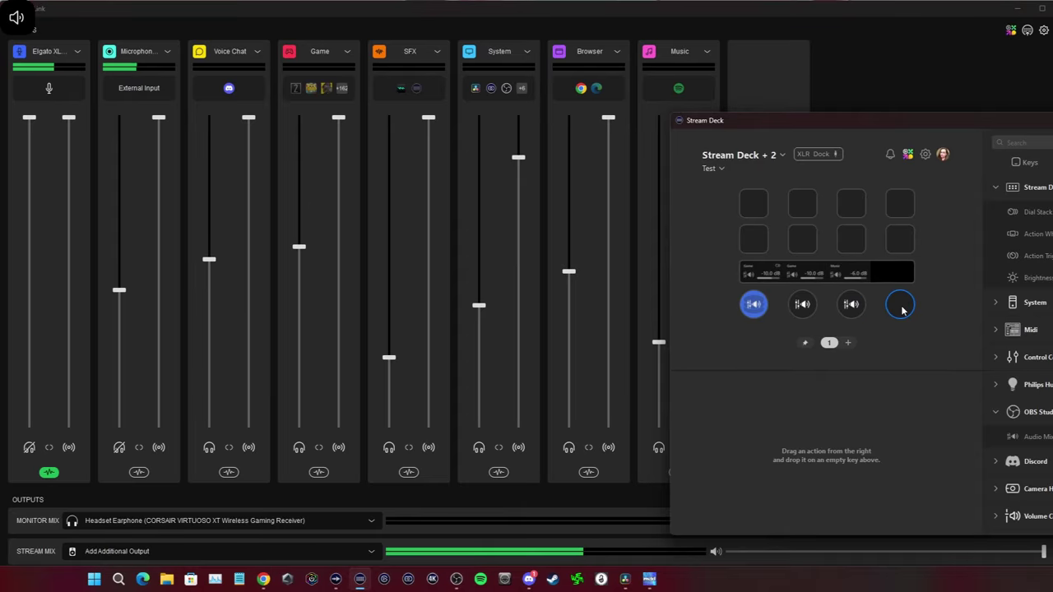
left_click(848, 342)
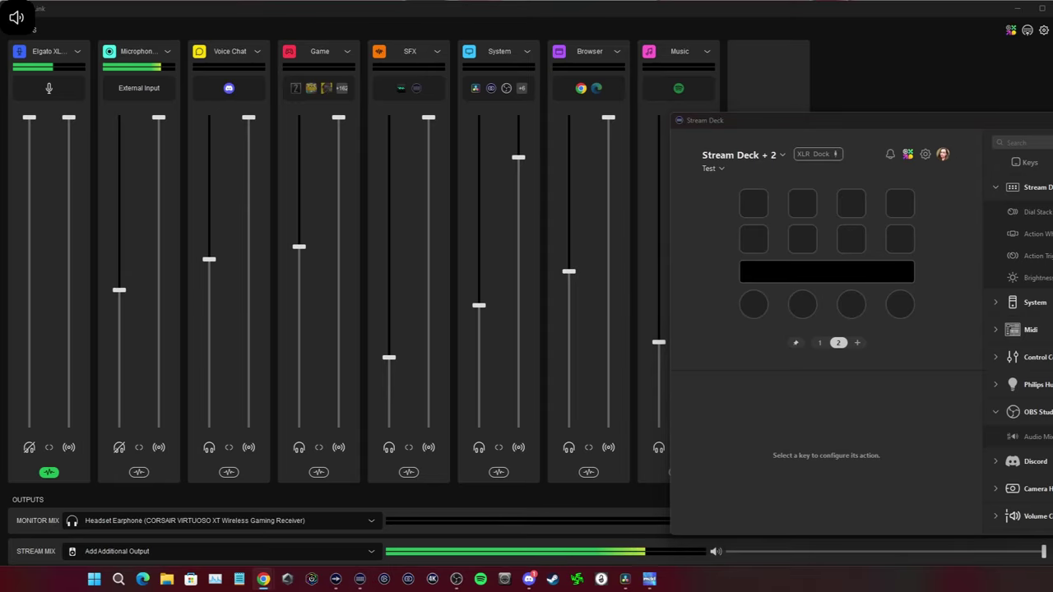
Enlarge the browser window showing the Elgato Marketplace and search the site for "wave link"
left_click_drag(815, 141, 294, 13)
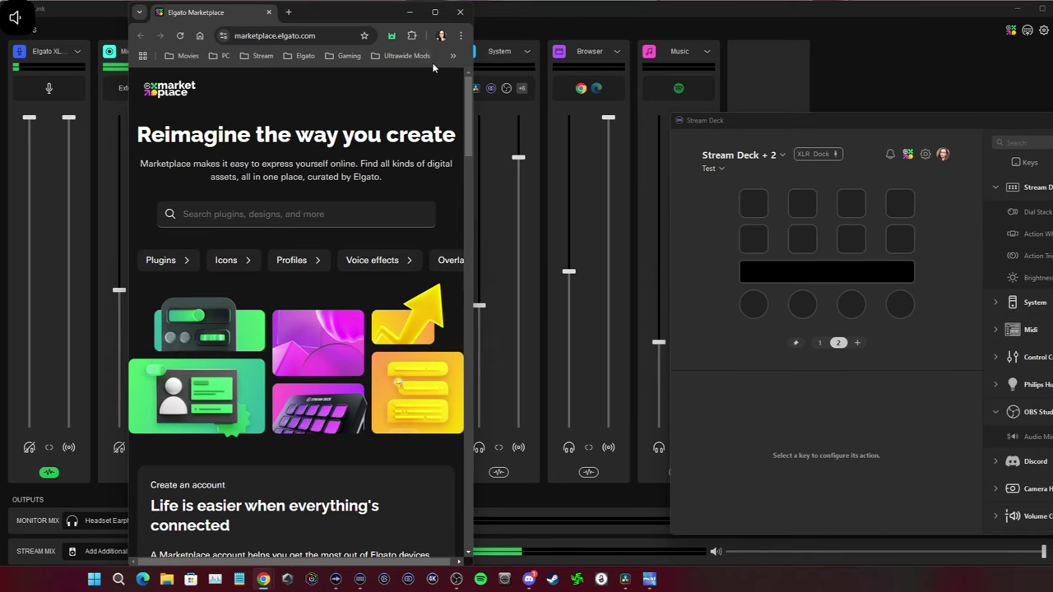
left_click_drag(472, 66, 1045, 66)
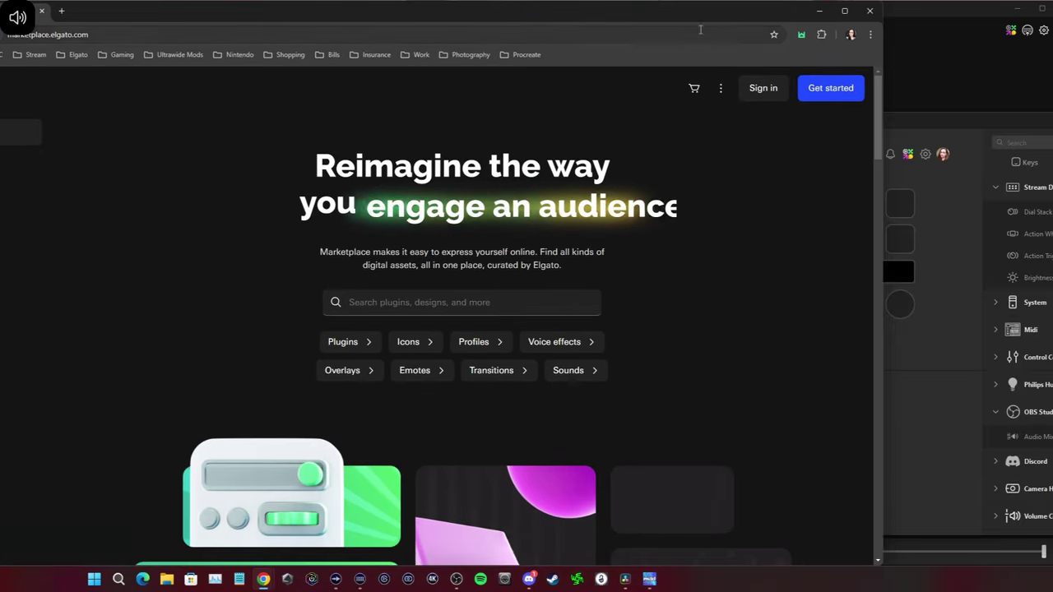
left_click_drag(700, 29, 737, 13)
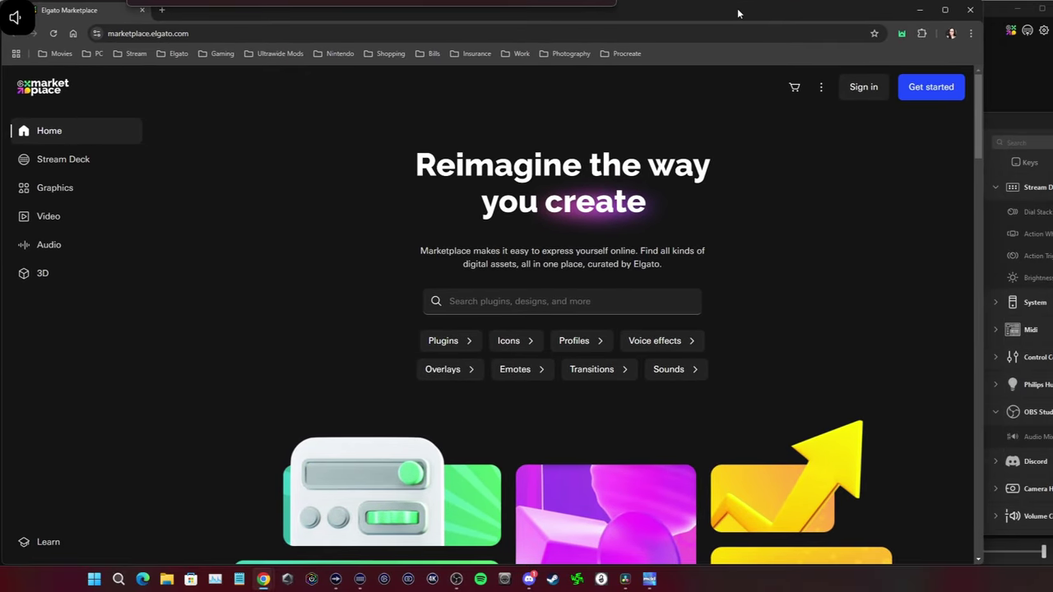
left_click(560, 298)
type("w")
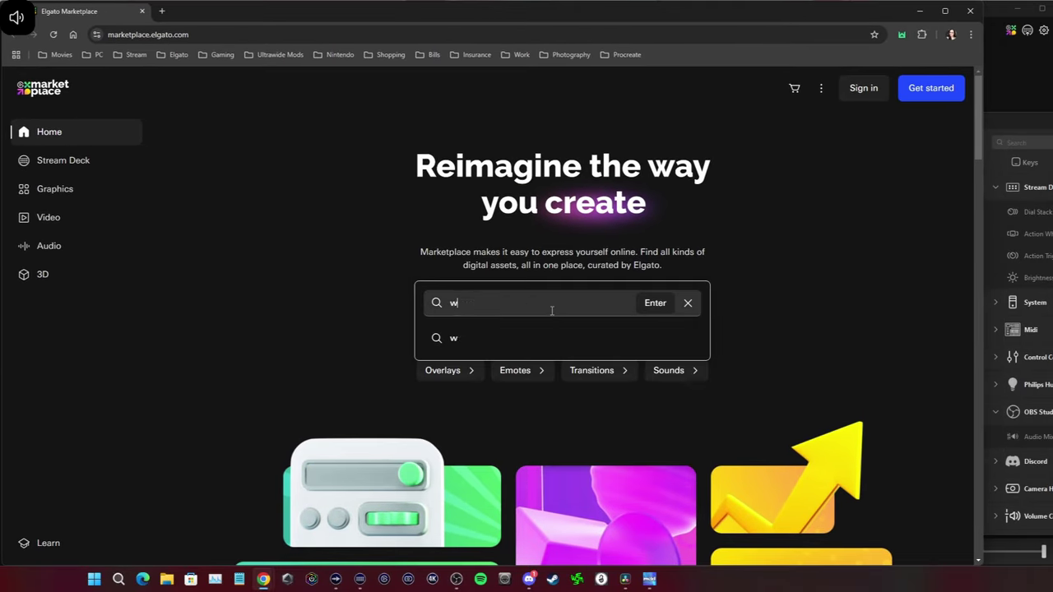
type("ave link")
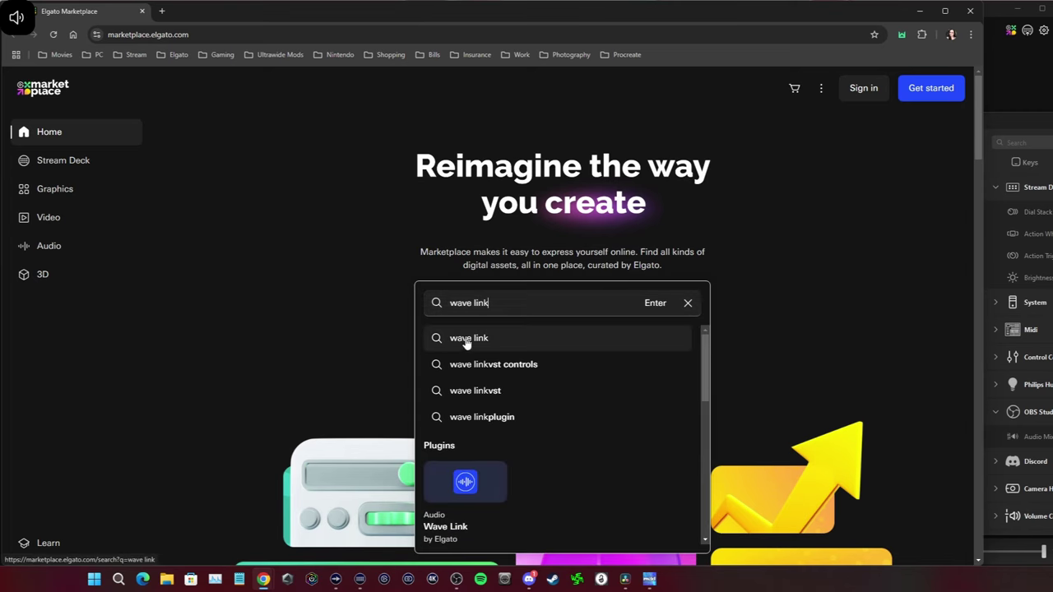
left_click(462, 339)
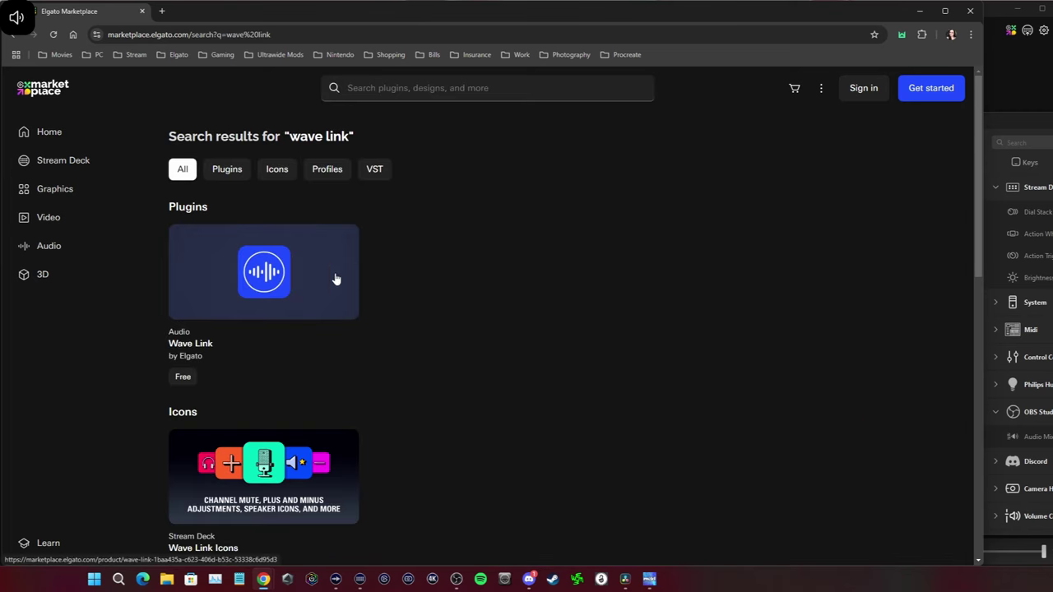
Open Elgato's Wave Link plugin page, look over its gallery and overview, and minimize the browser
left_click(298, 270)
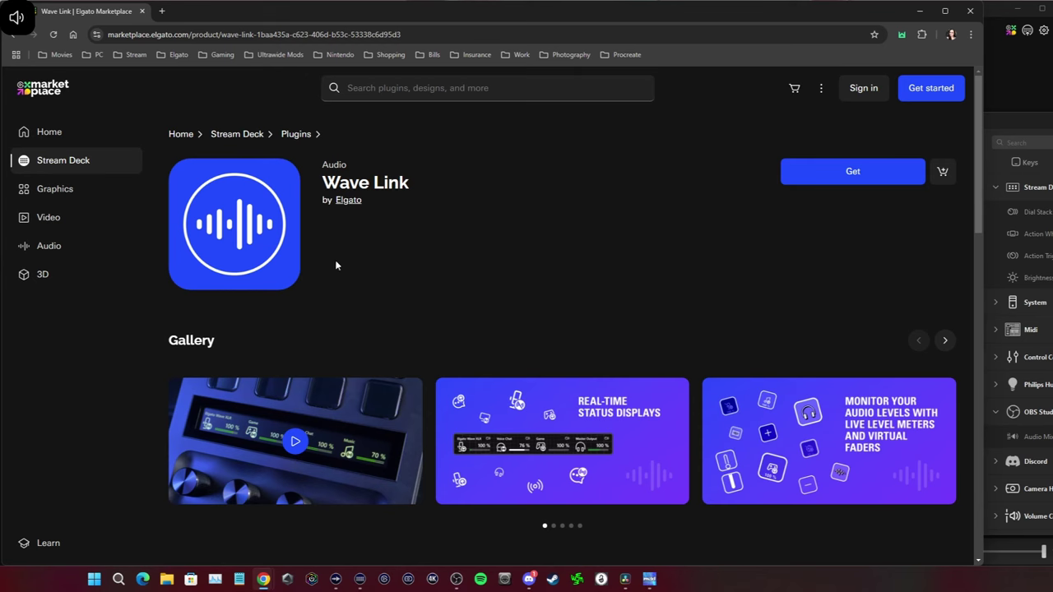
scroll(539, 297, "down", 3)
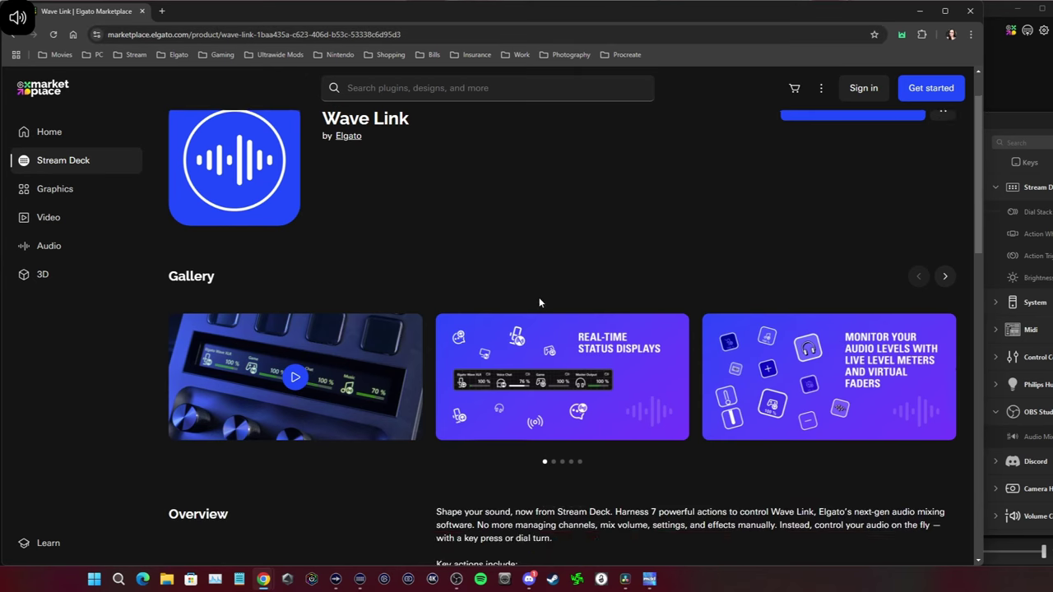
scroll(521, 324, "up", 2)
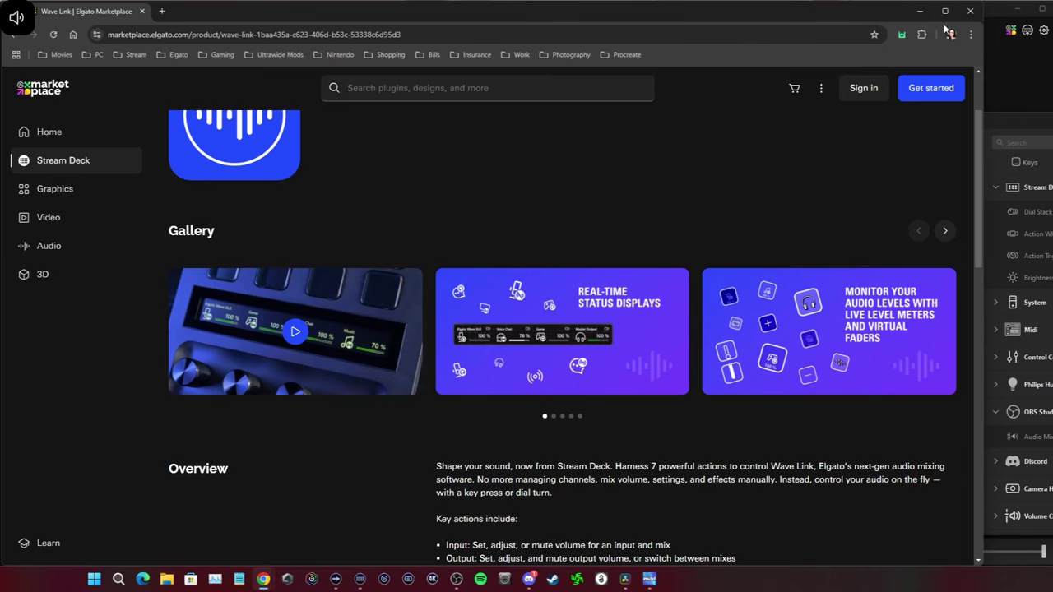
left_click(919, 11)
Reposition the Stream Deck window and assign a Wave Link Input action to the first dial of page 2
left_click_drag(838, 123, 615, 107)
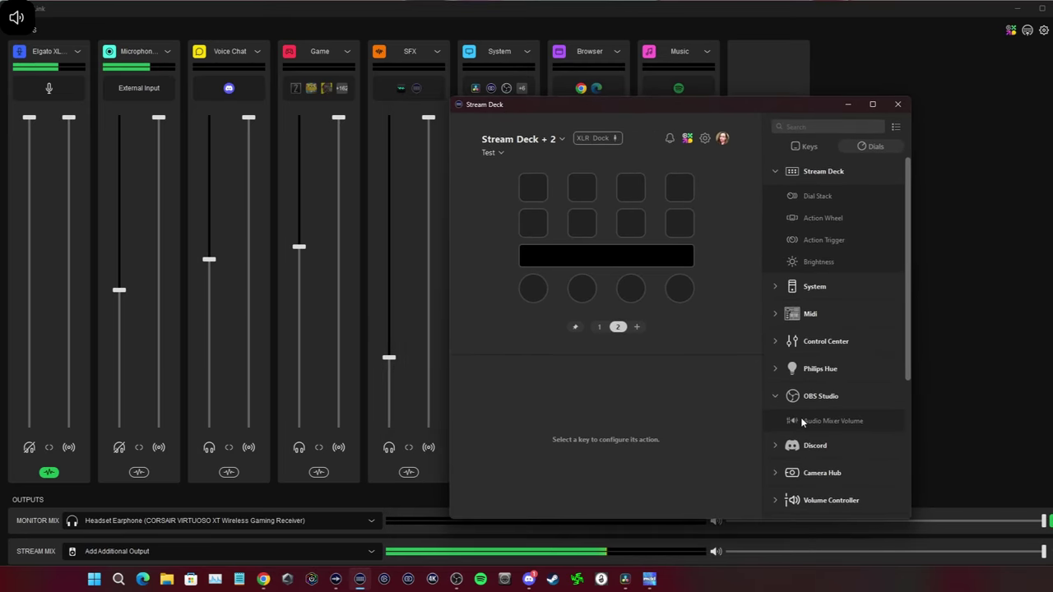
scroll(810, 401, "down", 3)
scroll(773, 414, "up", 1)
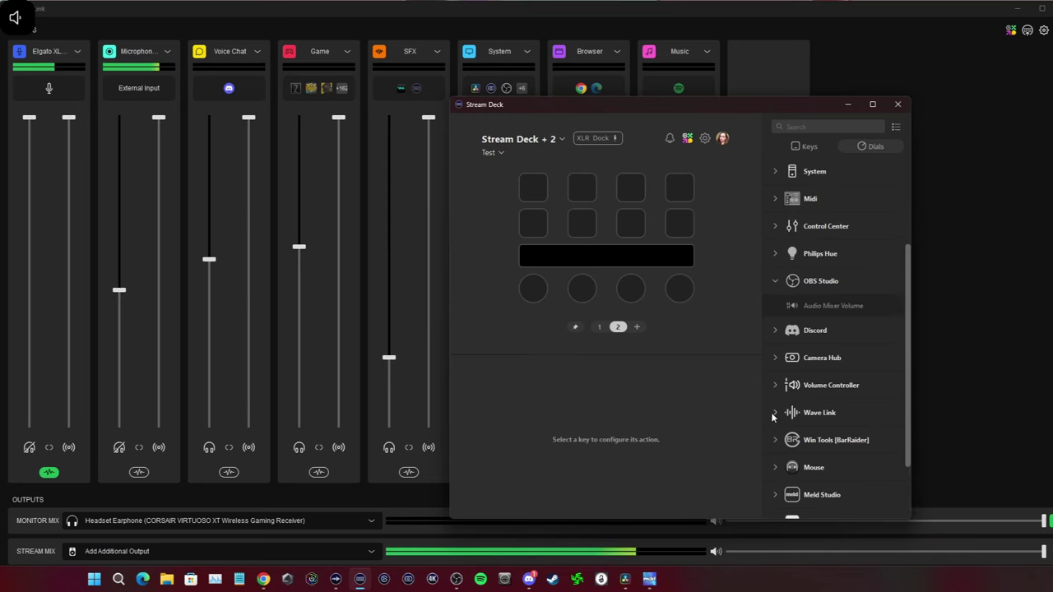
left_click(774, 411)
scroll(777, 387, "down", 2)
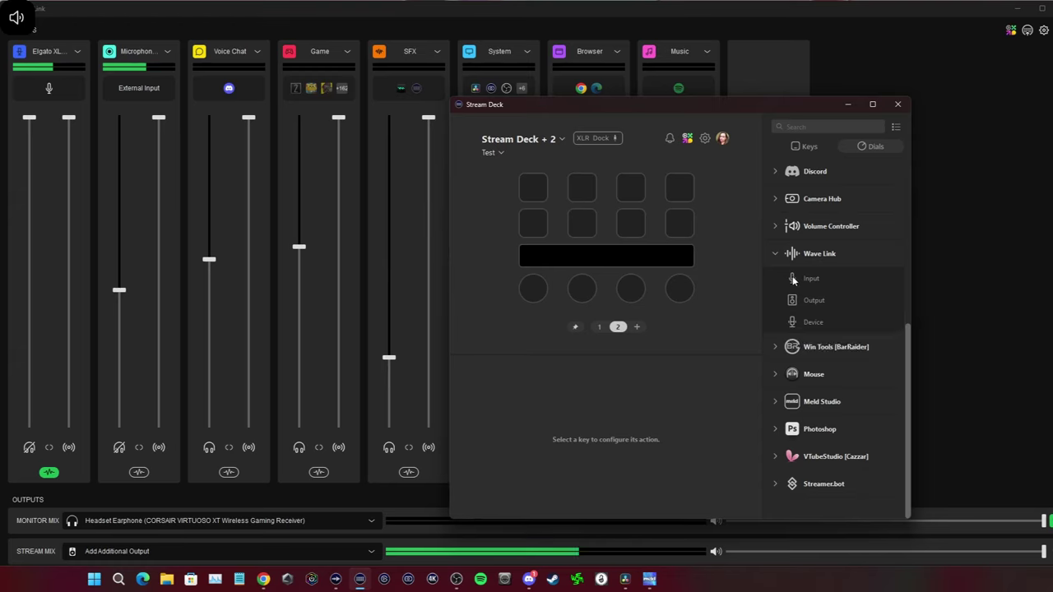
left_click_drag(795, 280, 534, 289)
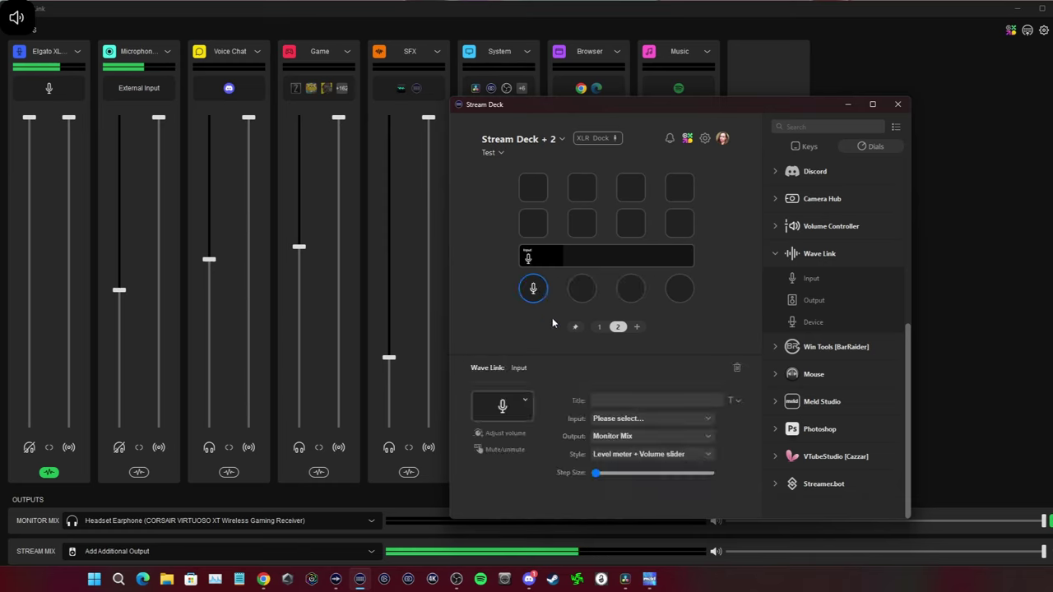
Switch the Wave Link Input action's output to Stream Mix and back to Monitor Mix
left_click(650, 436)
left_click(619, 439)
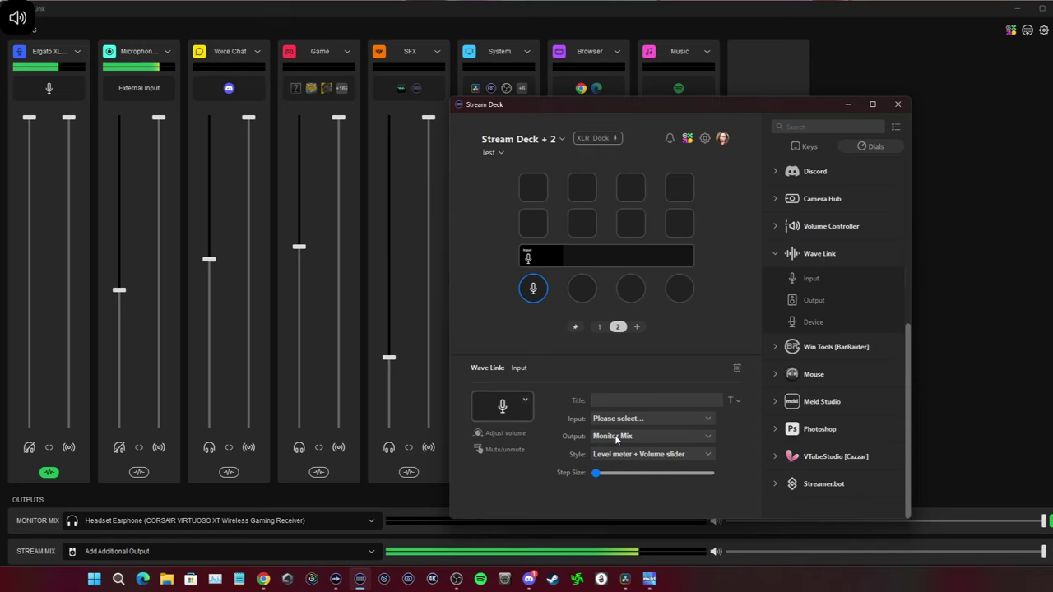
left_click(616, 439)
left_click(620, 458)
left_click(618, 436)
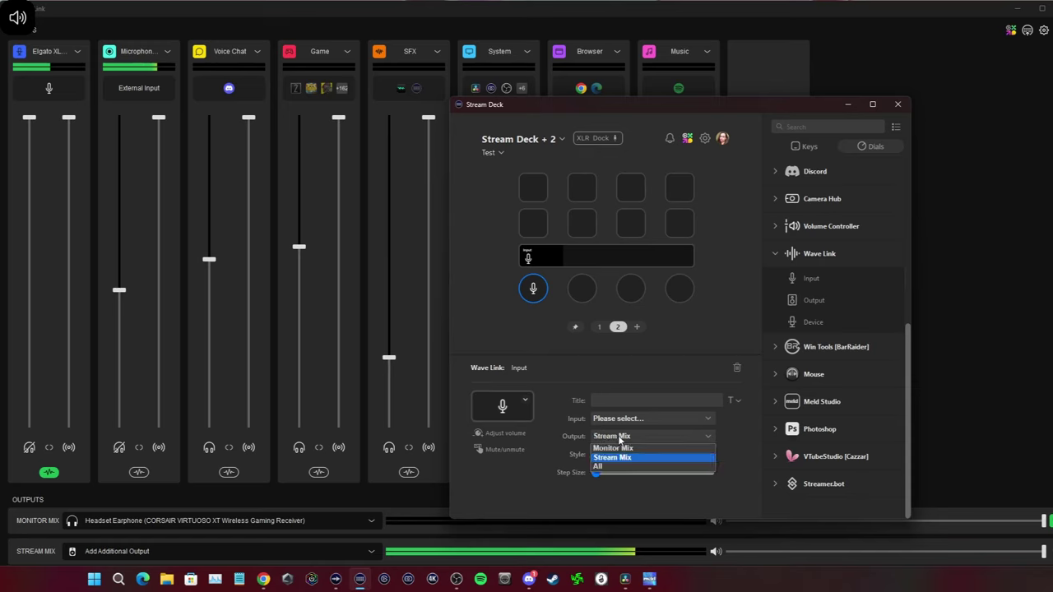
left_click(621, 449)
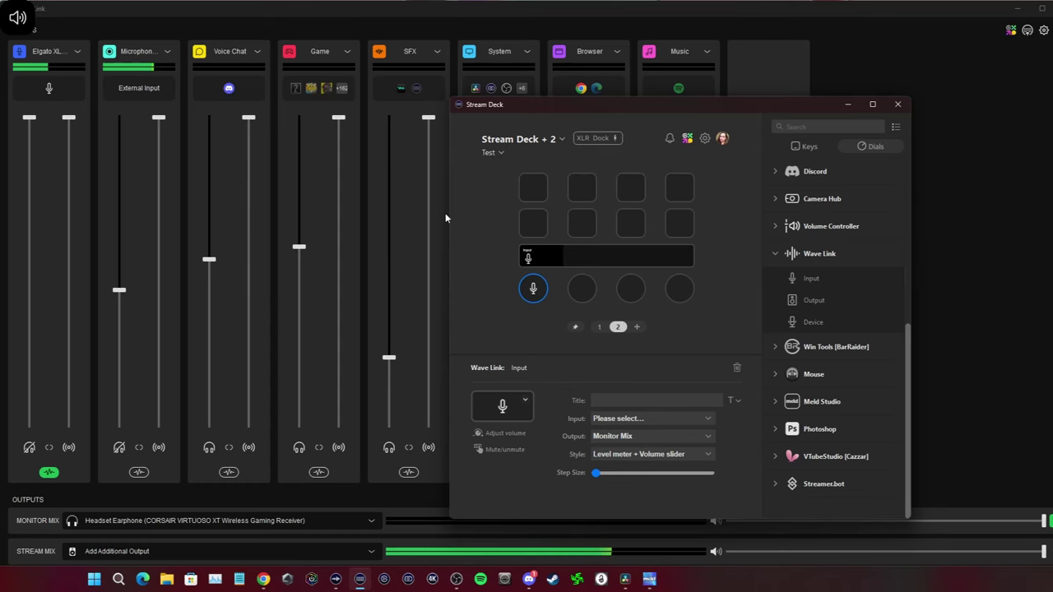
Glance at the OBS Studio and Wave Link mixers, and set the first dial's Wave Link input to Elgato XLR Dock
left_click(456, 579)
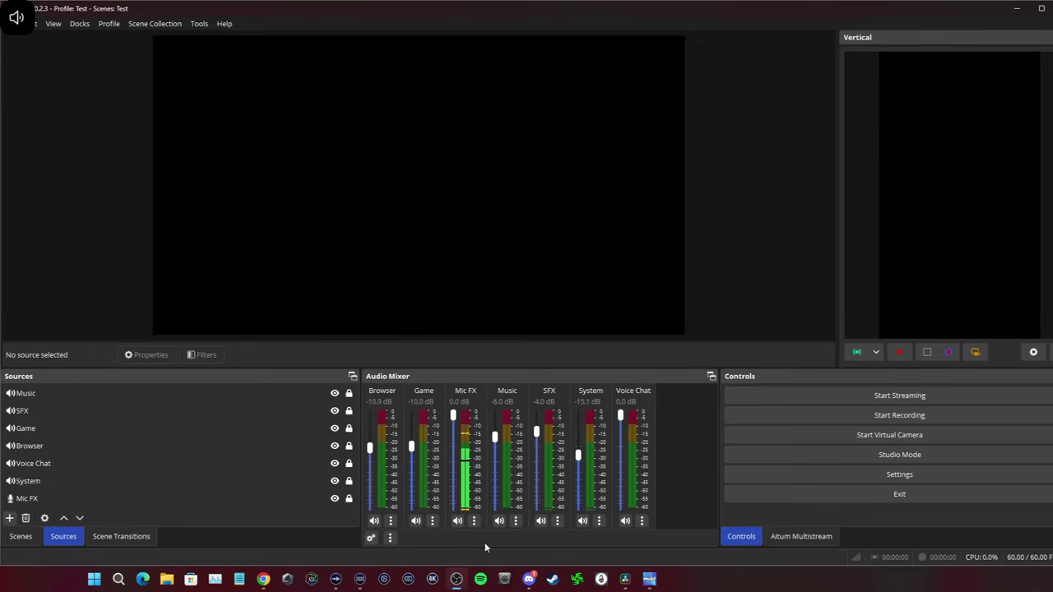
left_click(336, 579)
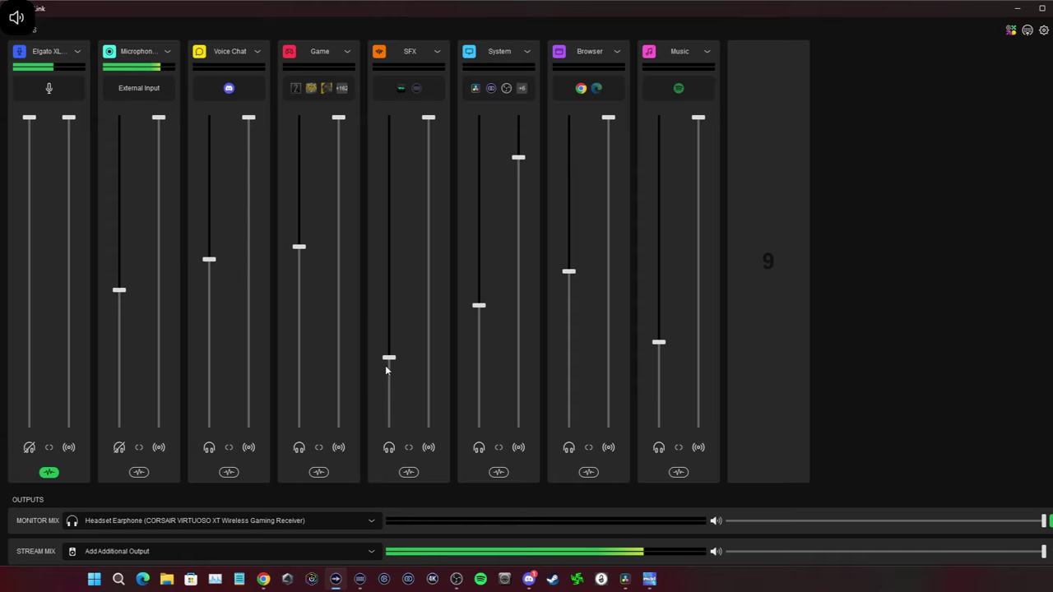
left_click(360, 579)
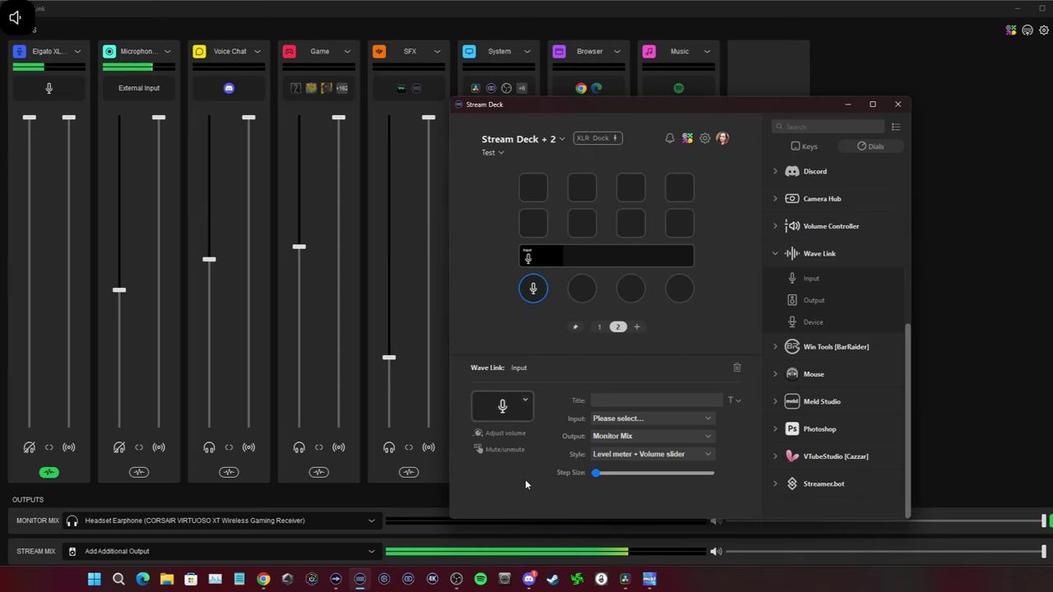
left_click(645, 417)
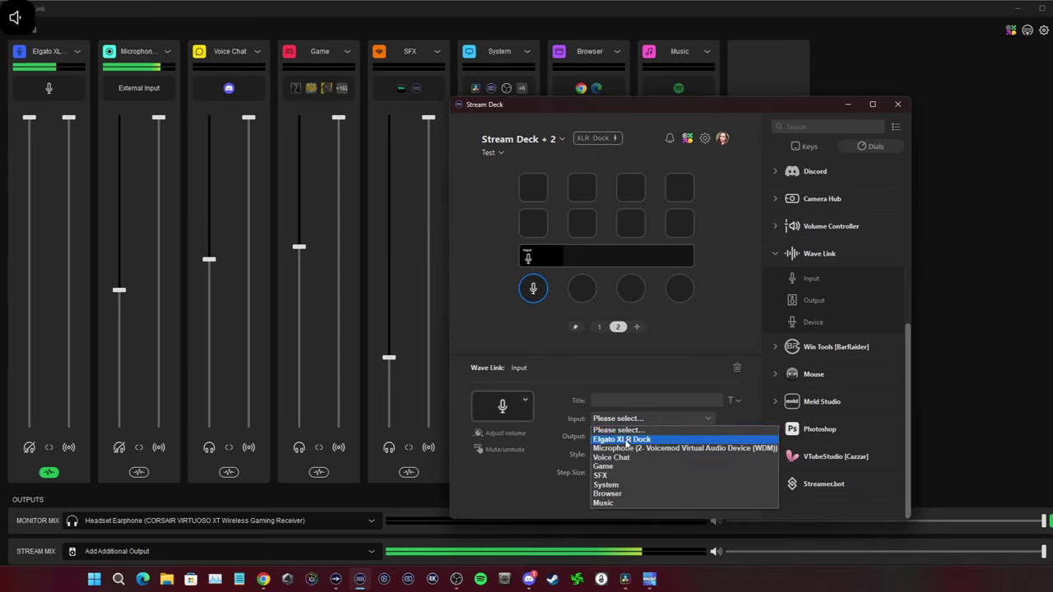
left_click(646, 442)
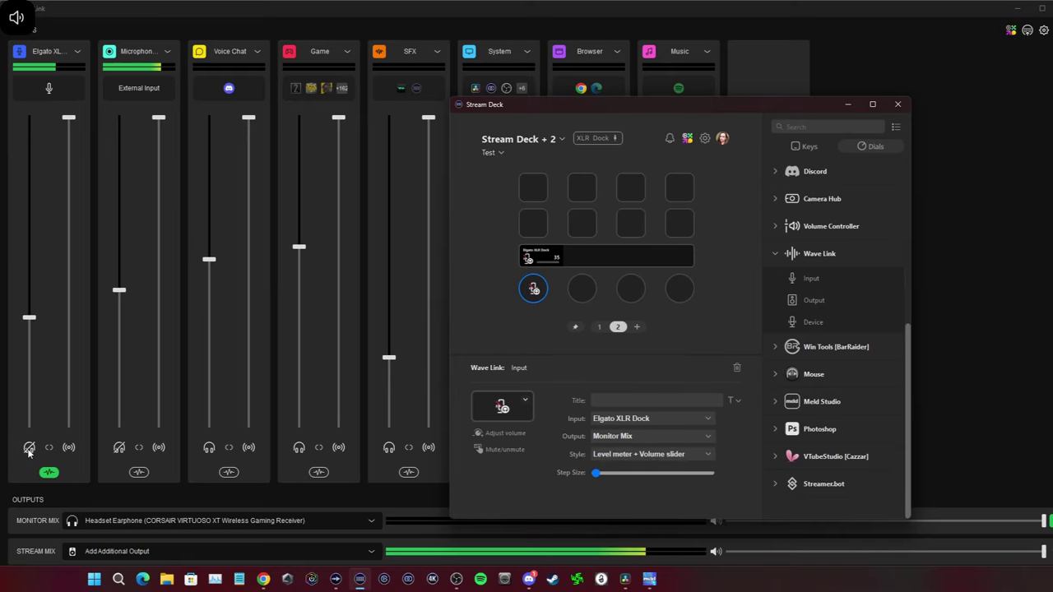
In Wave Link, toggle the stream mix mutes on the Elgato XLR Dock, Music, Browser and System channels, leaving them all unmuted
left_click(70, 452)
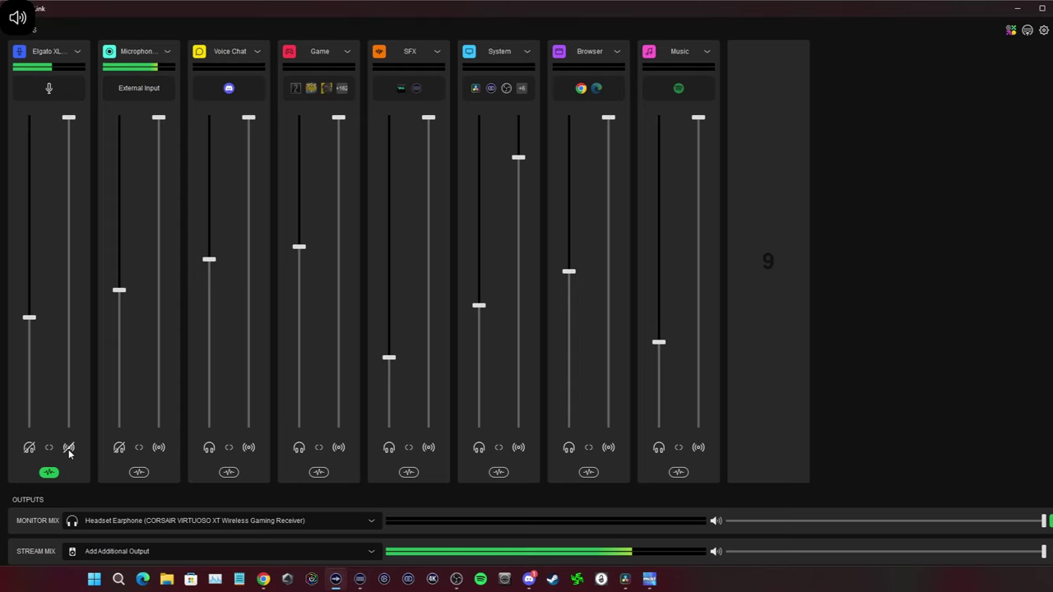
left_click(69, 449)
left_click(700, 447)
left_click(608, 446)
left_click(518, 447)
left_click(609, 447)
left_click(699, 447)
Bring up Stream Deck beside the OBS Studio audio mixer and compare the dial assignments on pages 1 and 2
left_click(457, 579)
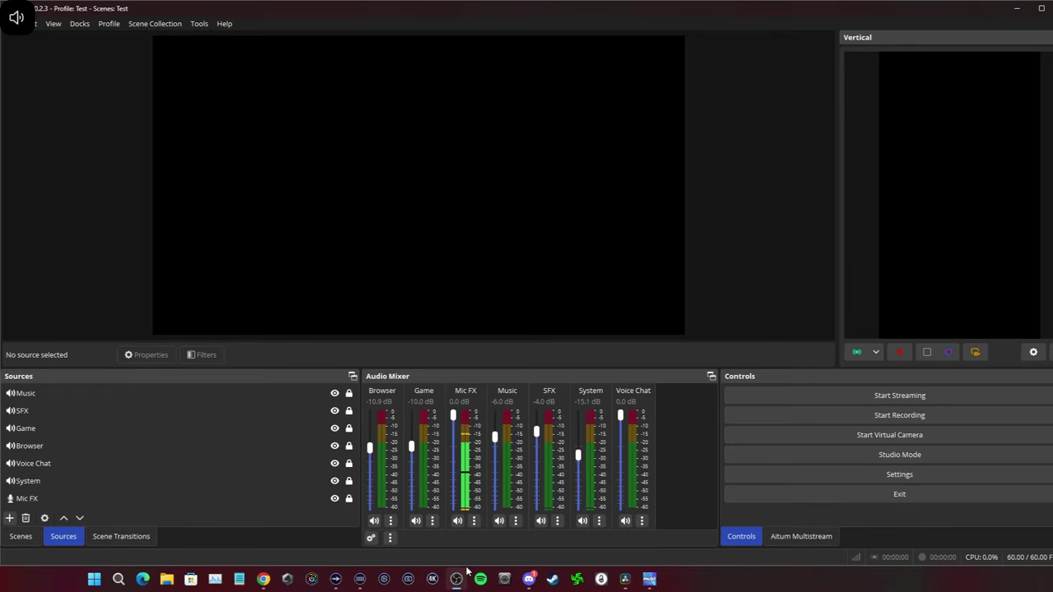
left_click(359, 579)
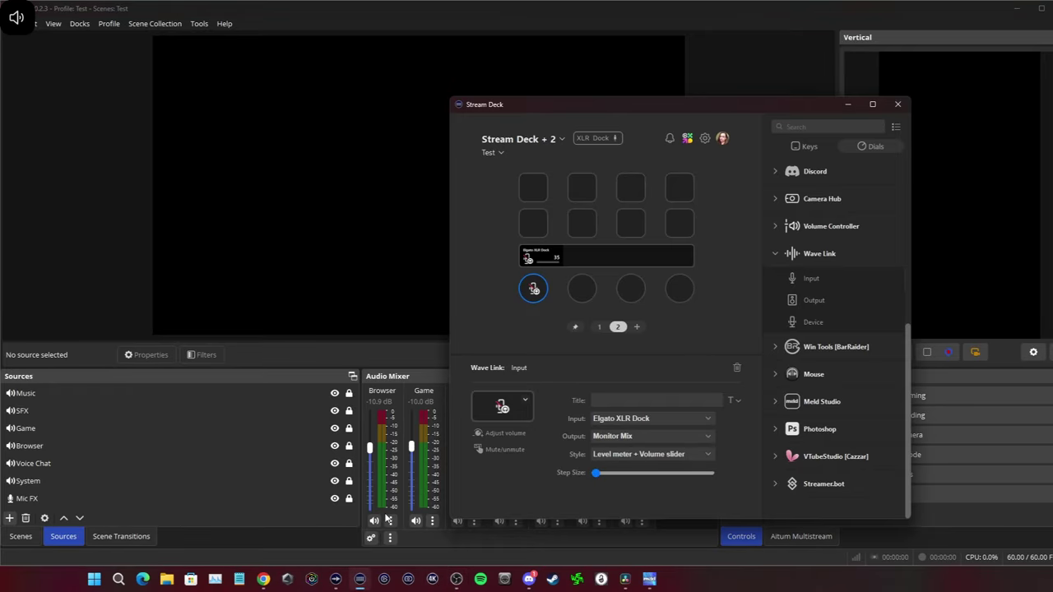
left_click(600, 327)
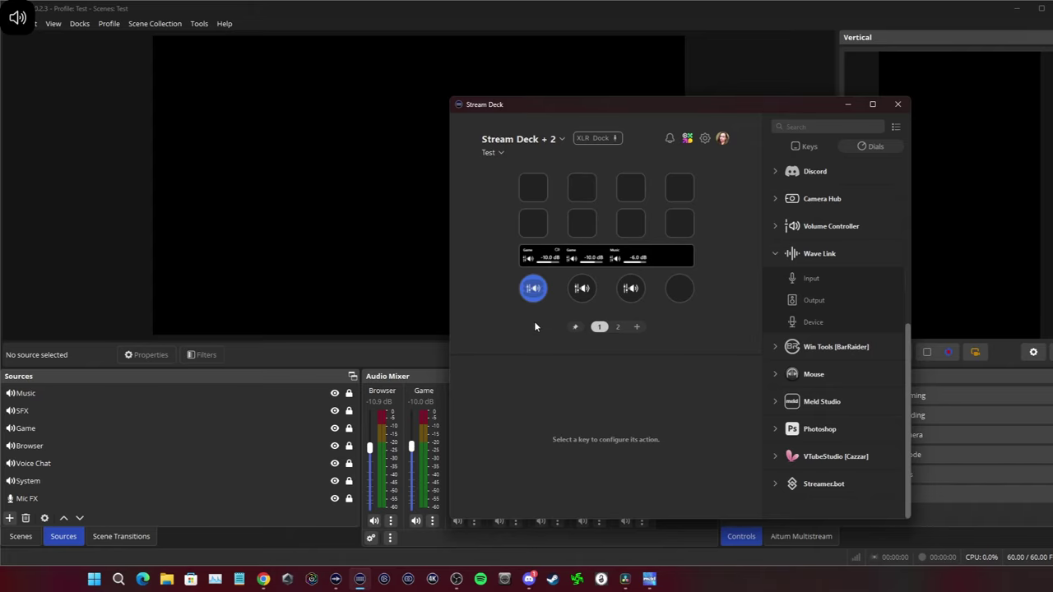
left_click_drag(646, 123, 835, 142)
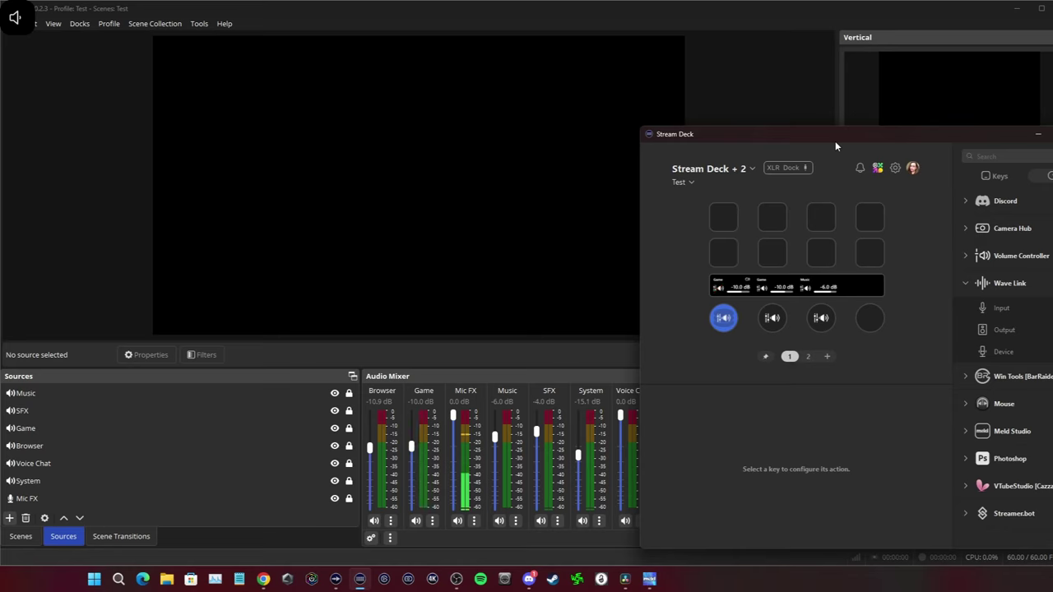
left_click(807, 356)
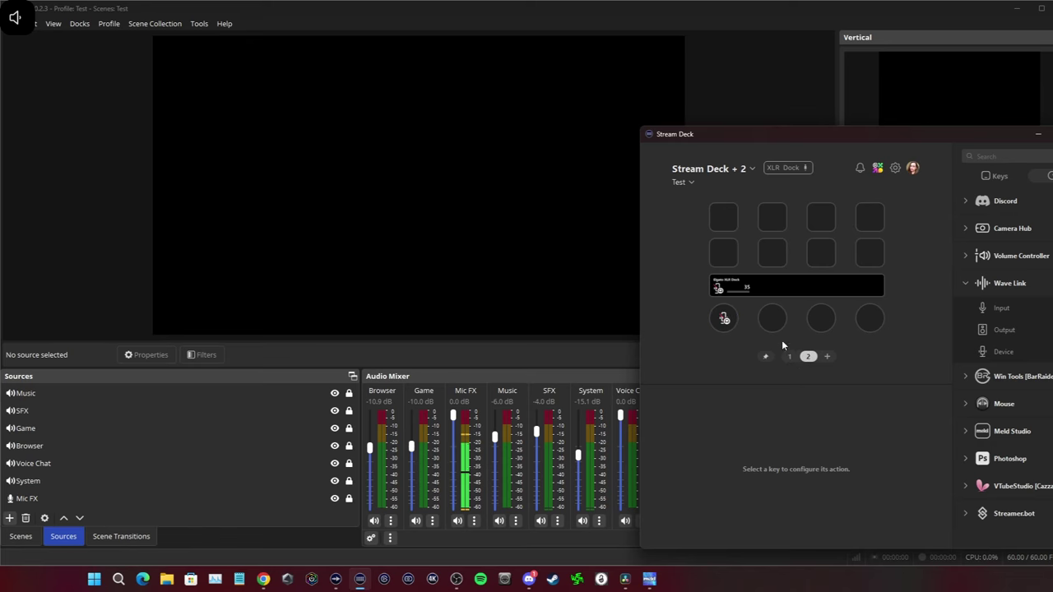
Bring up Wave Link behind Stream Deck, and add a Wave Link Input action for Game to the second dial on page 2
left_click(335, 579)
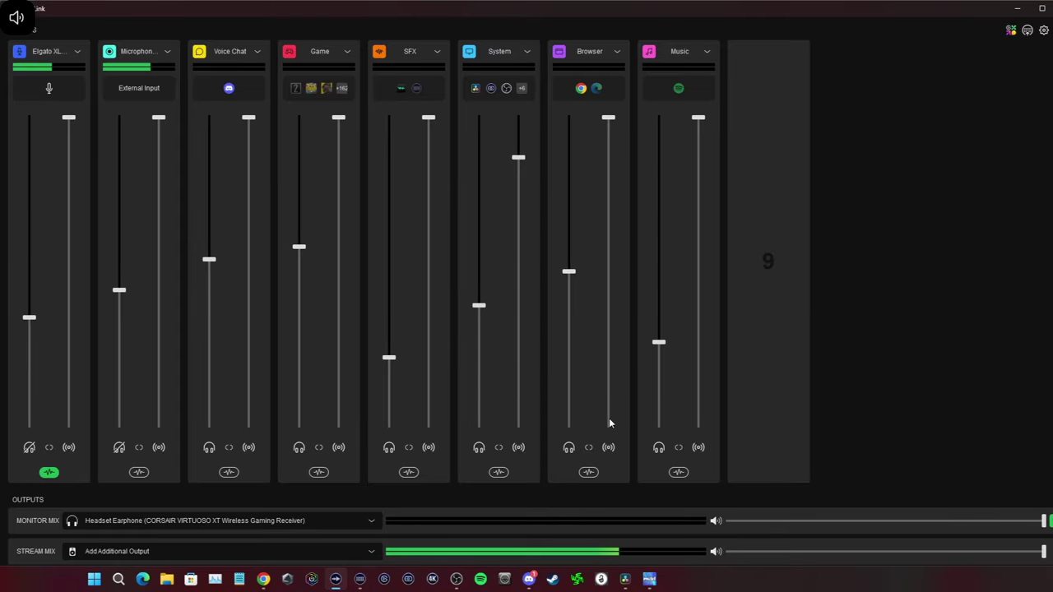
left_click(360, 579)
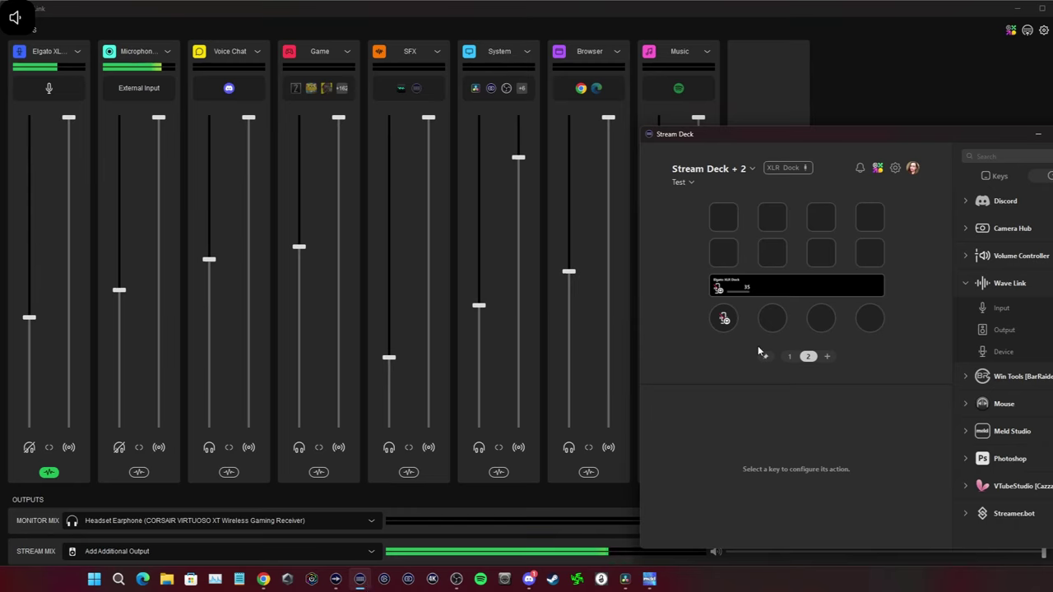
left_click_drag(989, 309, 778, 320)
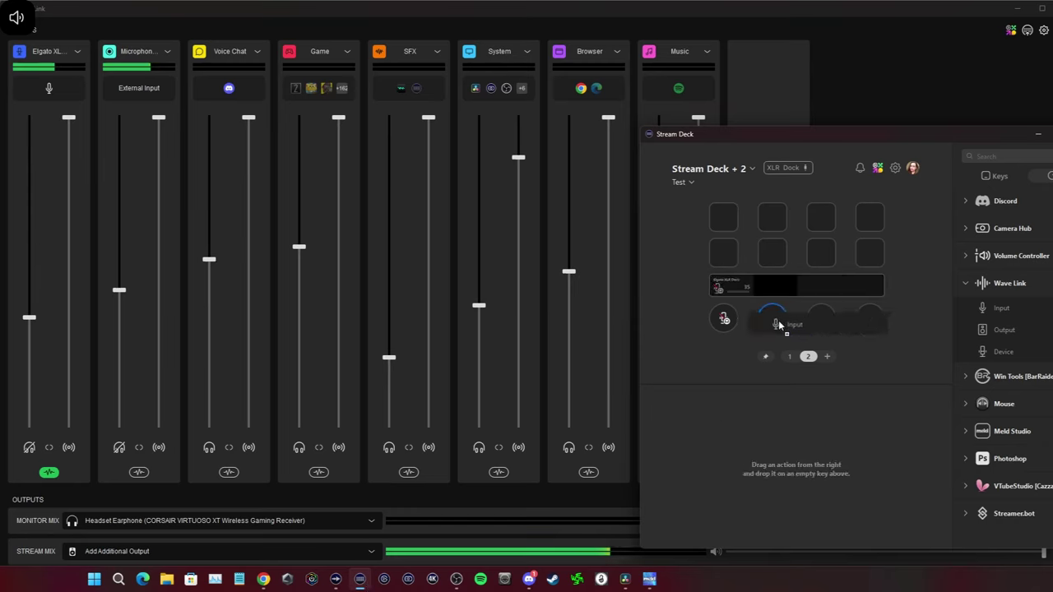
left_click(795, 448)
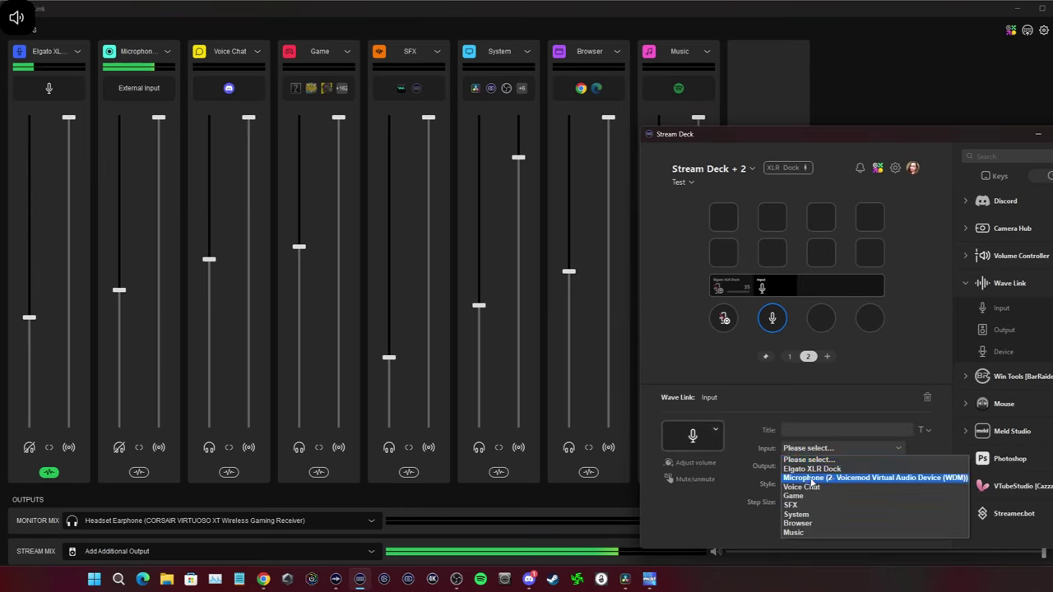
left_click(810, 498)
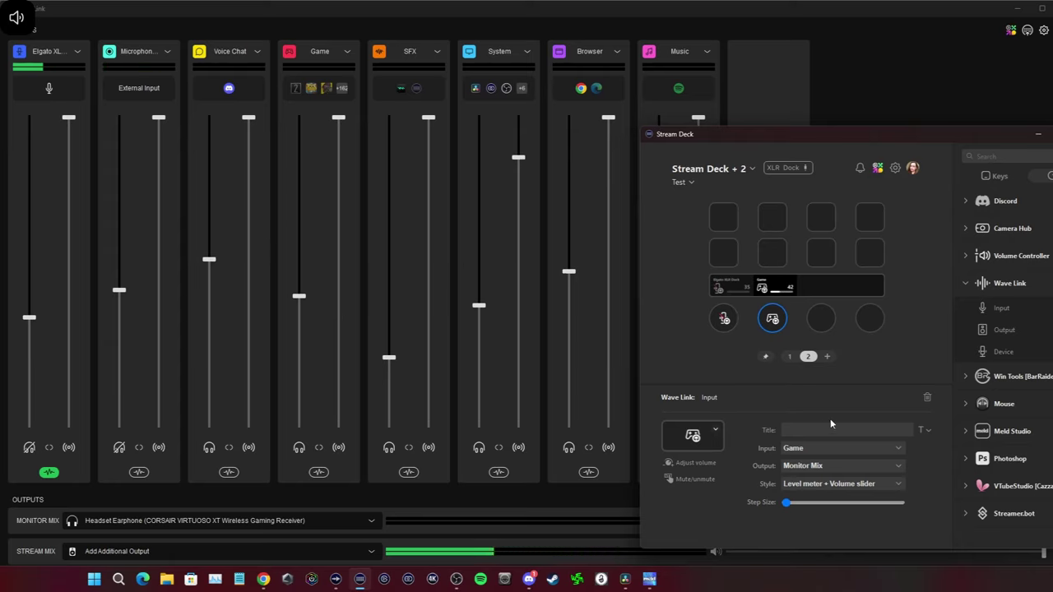
Add a Wave Link Input action to the third dial on page 2 and set its input to Voice Chat
left_click(824, 326)
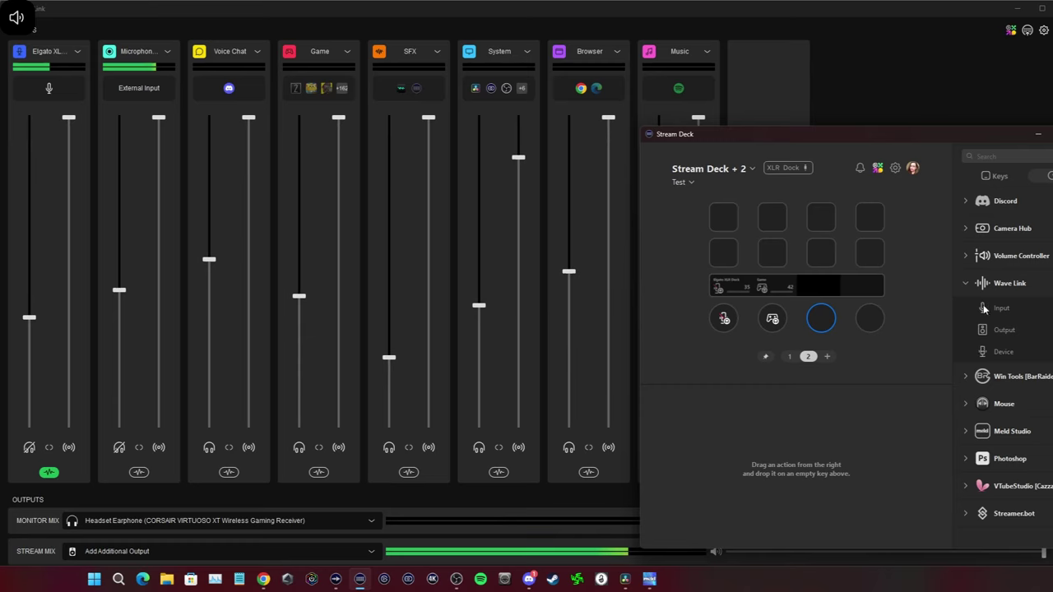
left_click_drag(984, 308, 821, 319)
left_click(810, 451)
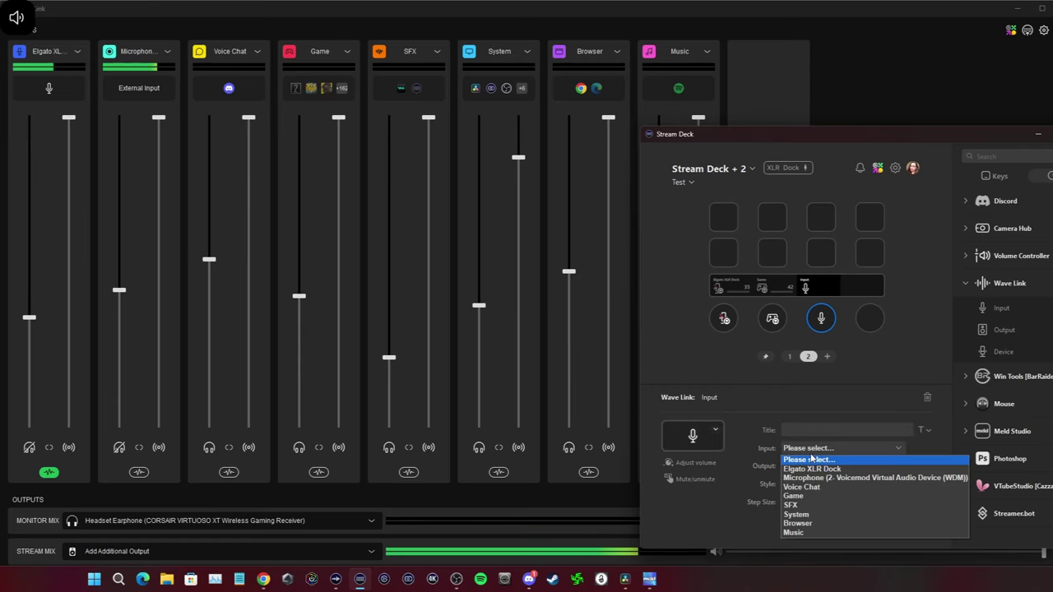
left_click(802, 487)
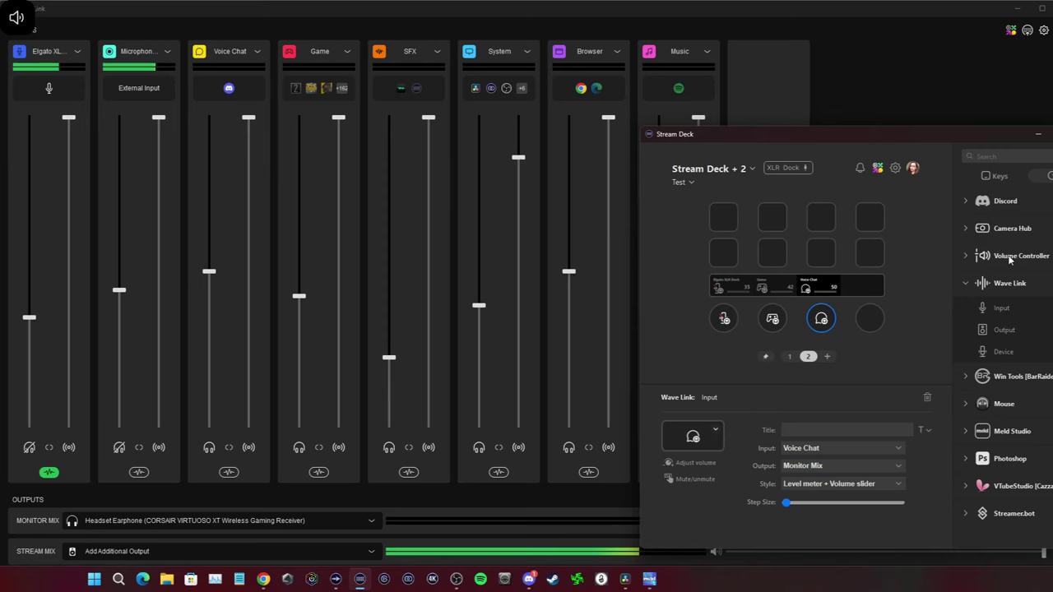
Place a Dial Stack on the fourth dial and add a Wave Link Input action set to Game inside it
scroll(1016, 246, "up", 3)
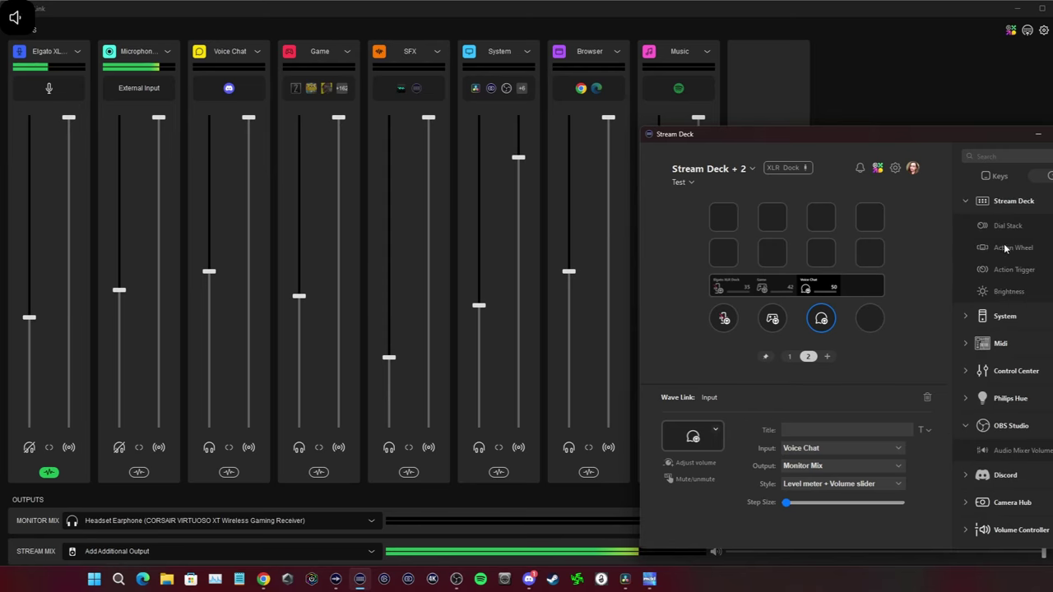
left_click_drag(980, 227, 870, 316)
scroll(991, 409, "down", 3)
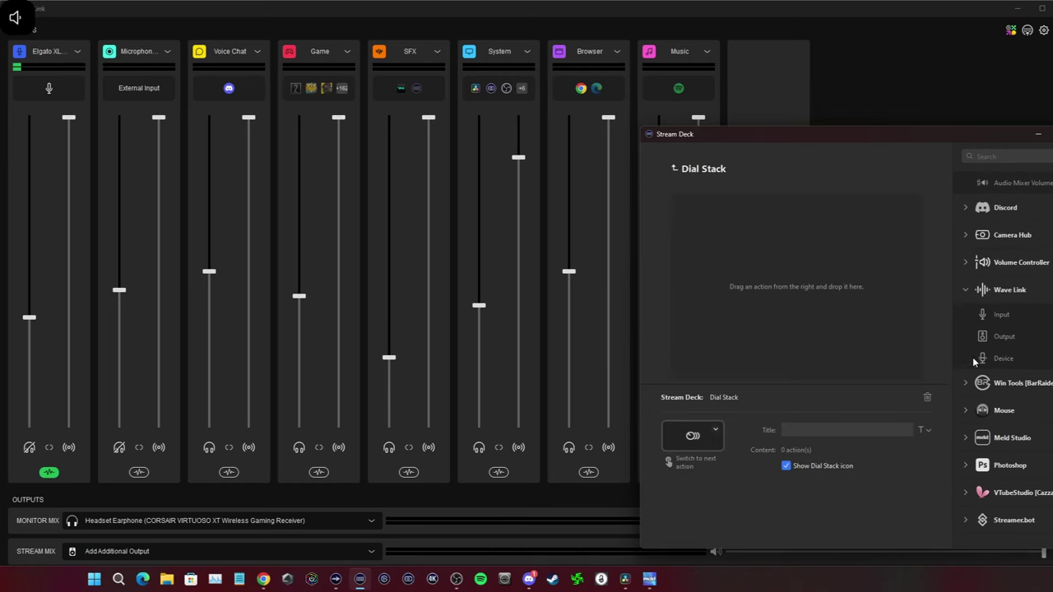
left_click_drag(1001, 315, 841, 282)
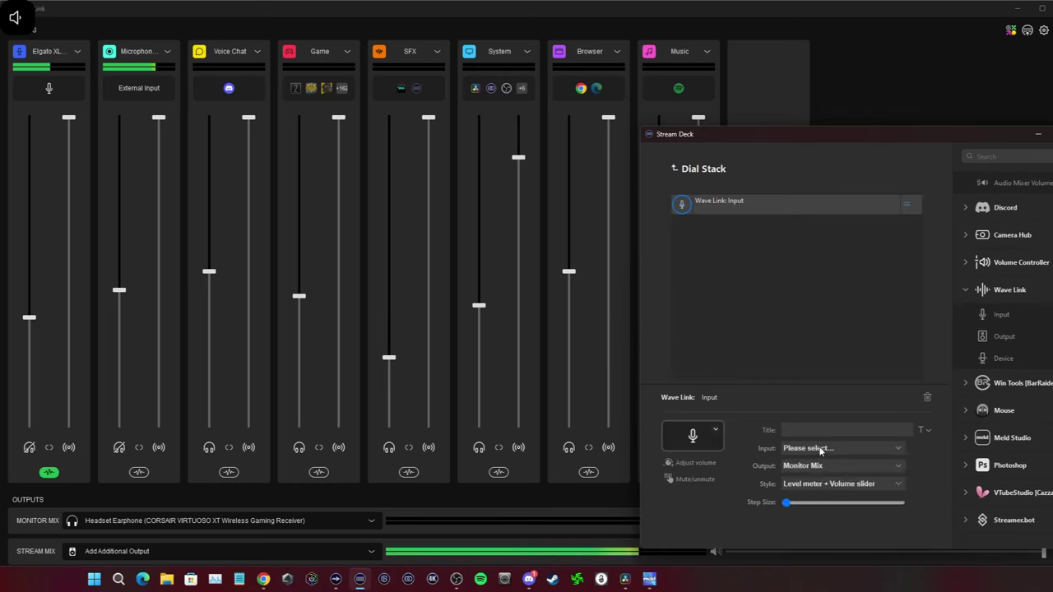
left_click(822, 451)
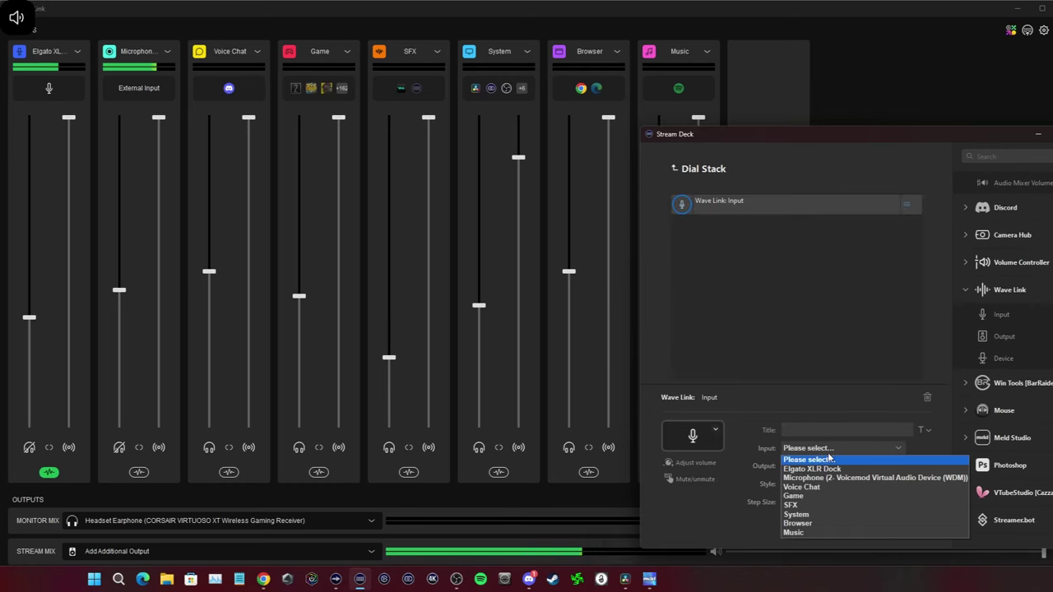
left_click(809, 498)
Duplicate the Game input action within the Dial Stack and set the copy's input to Music, keeping Monitor Mix as output
right_click(742, 213)
left_click(751, 217)
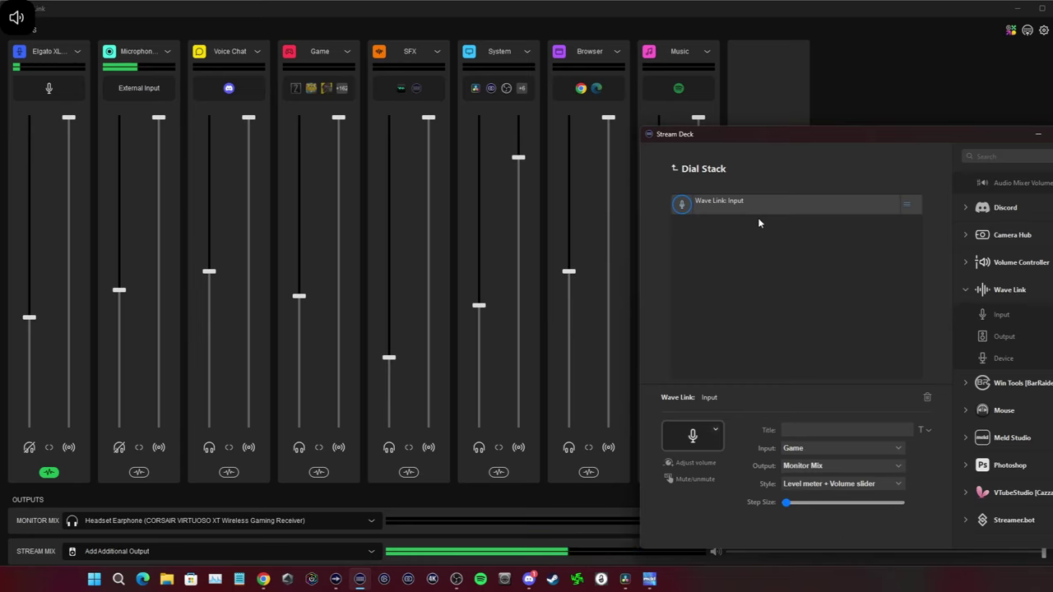
right_click(712, 247)
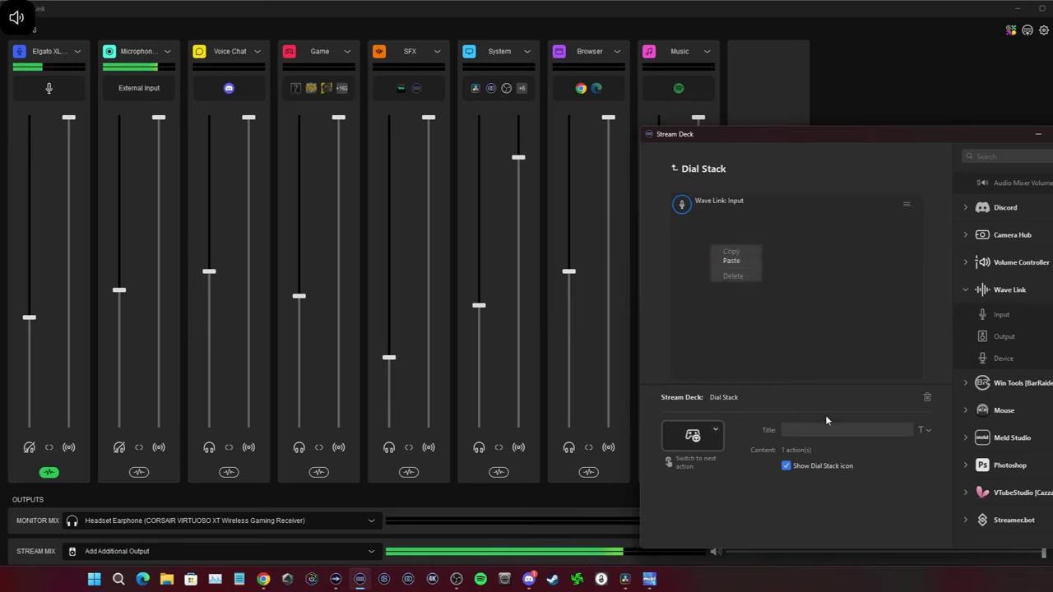
left_click(731, 260)
left_click(829, 465)
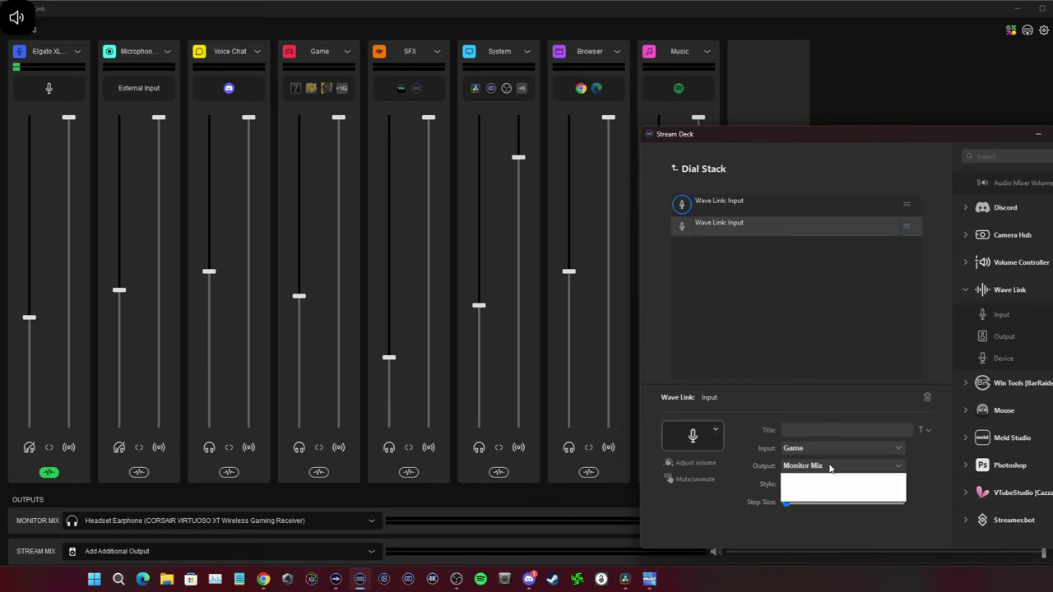
left_click(808, 460)
left_click(804, 450)
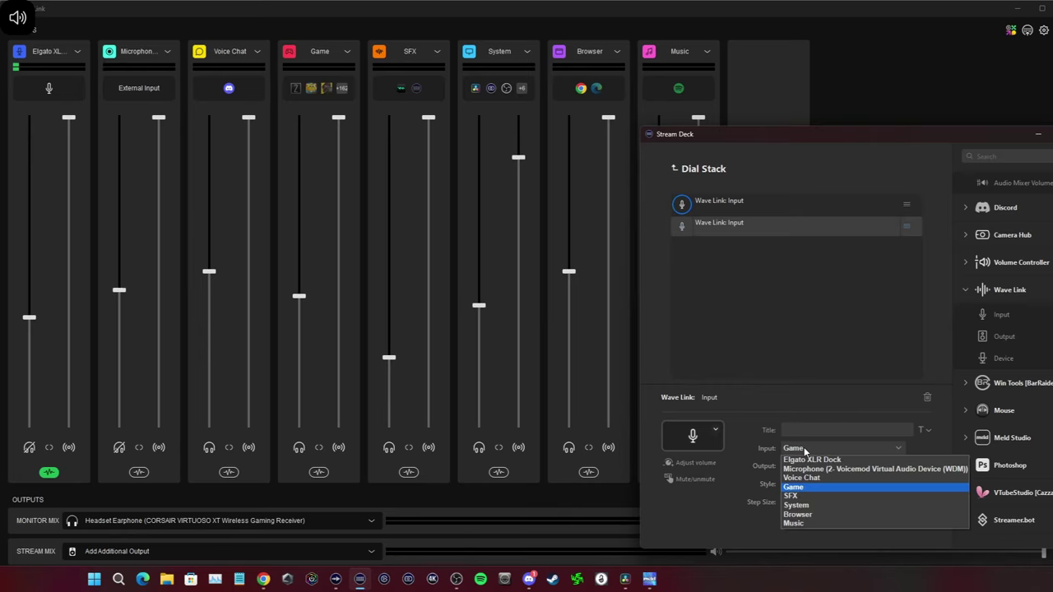
left_click(807, 524)
Copy the Music input action in the Dial Stack, paste it as a third entry and set its input to SFX
right_click(715, 230)
left_click(713, 261)
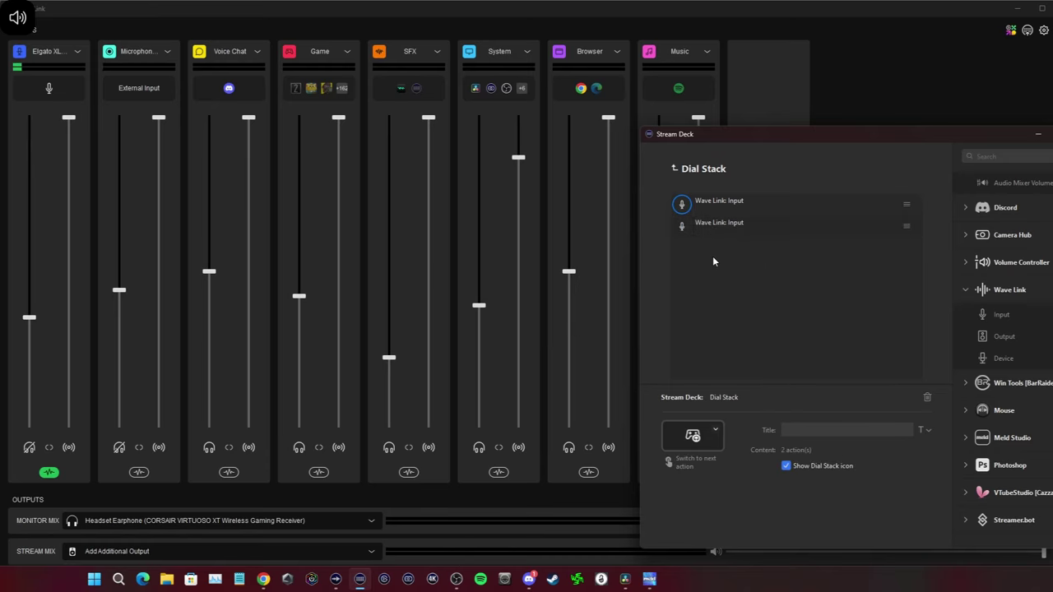
right_click(713, 262)
left_click(728, 272)
left_click(814, 466)
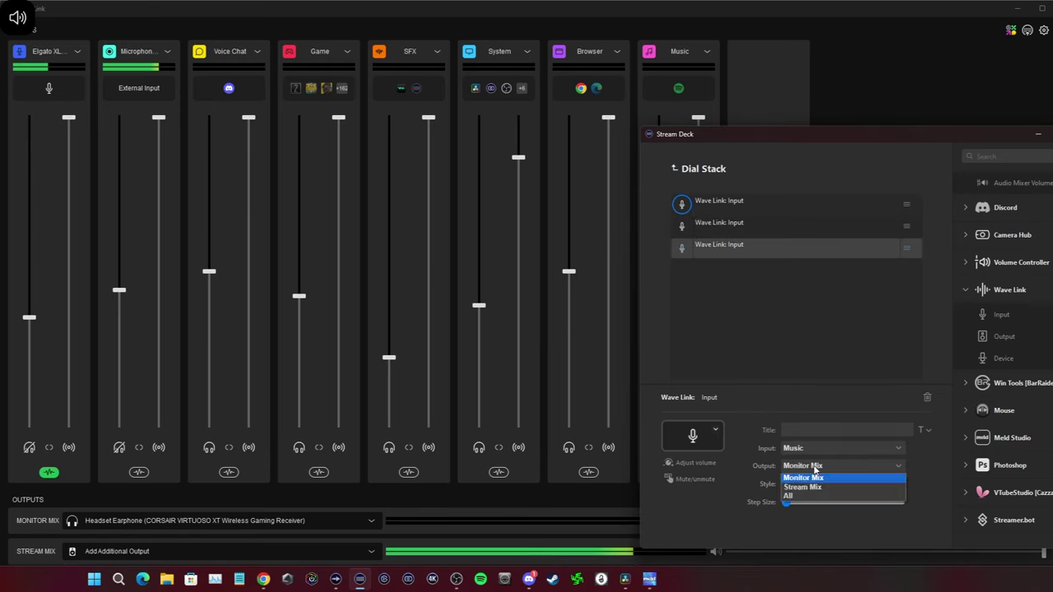
left_click(815, 465)
left_click(792, 449)
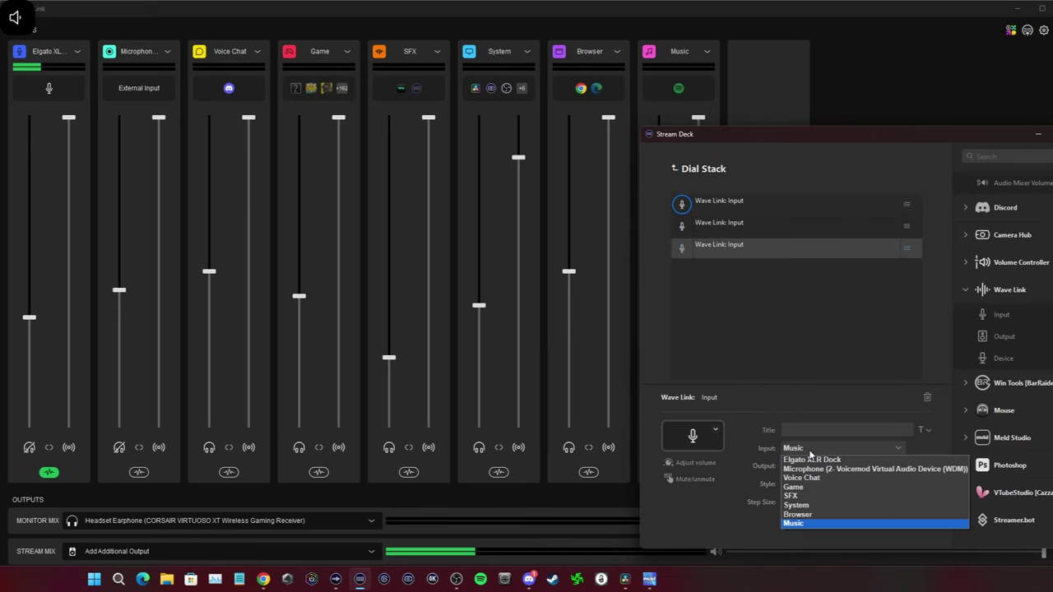
left_click(792, 497)
Copy the SFX input action in the Dial Stack, paste it as a fourth entry and set its input to System
right_click(731, 250)
left_click(751, 259)
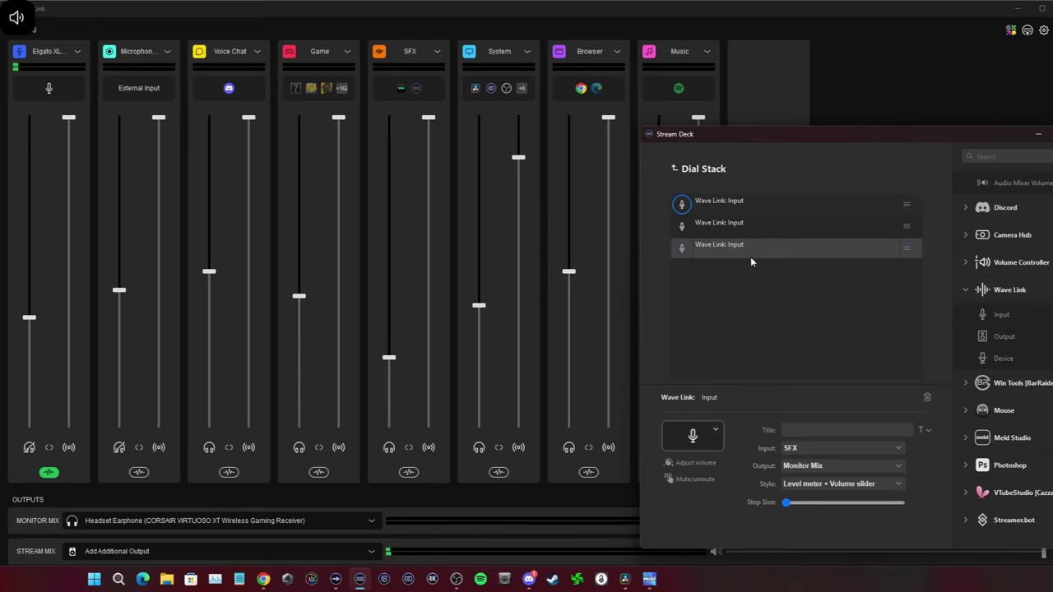
right_click(712, 279)
left_click(728, 294)
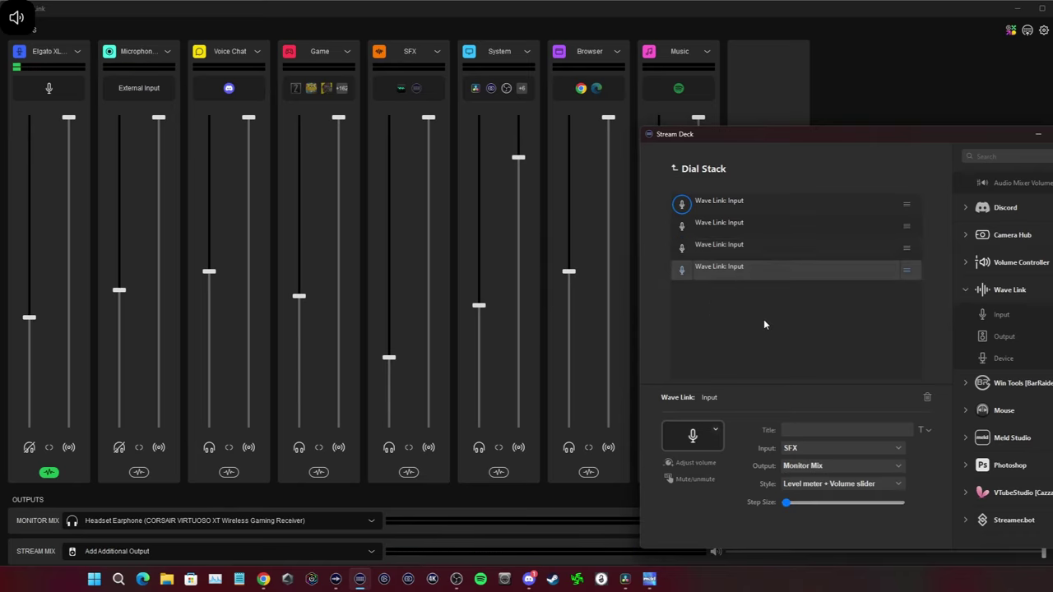
left_click(806, 453)
left_click(794, 504)
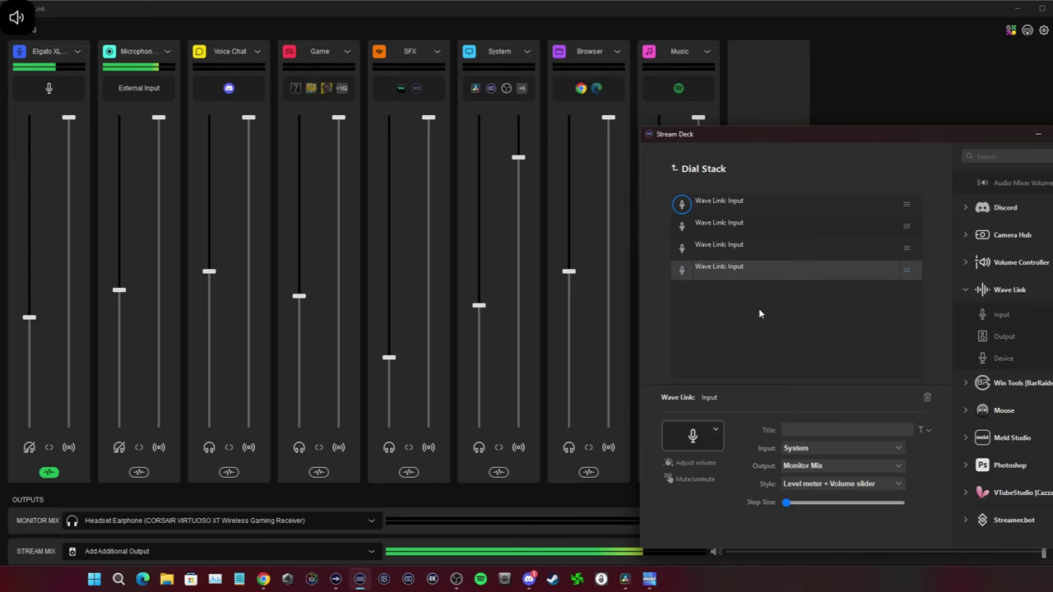
Duplicate the System input action as a fifth entry, set its input to Browser, and return from the Dial Stack to page 2
right_click(741, 267)
left_click(724, 308)
right_click(724, 301)
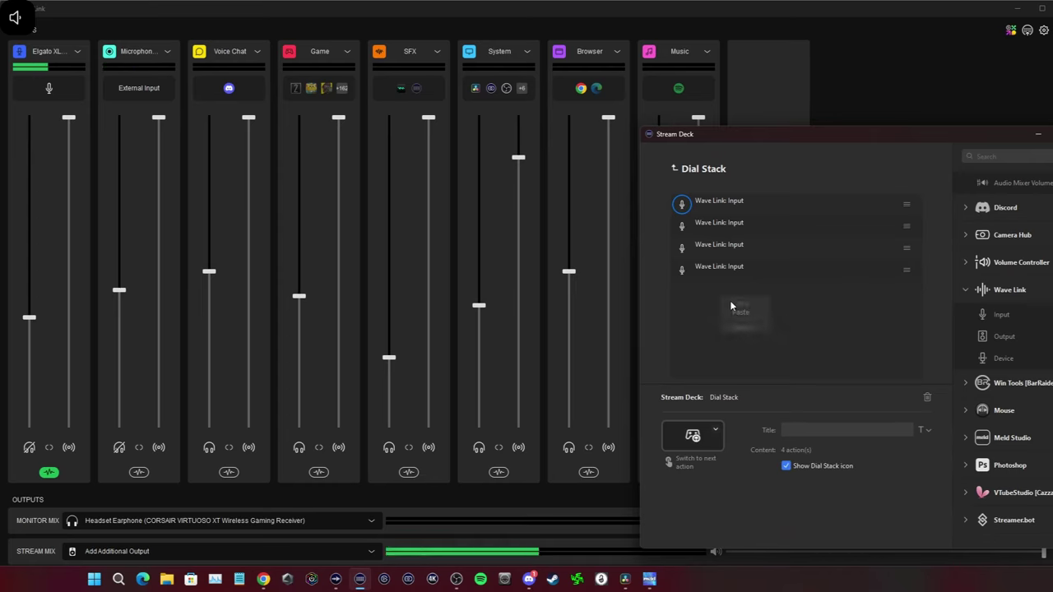
left_click(738, 313)
left_click(811, 451)
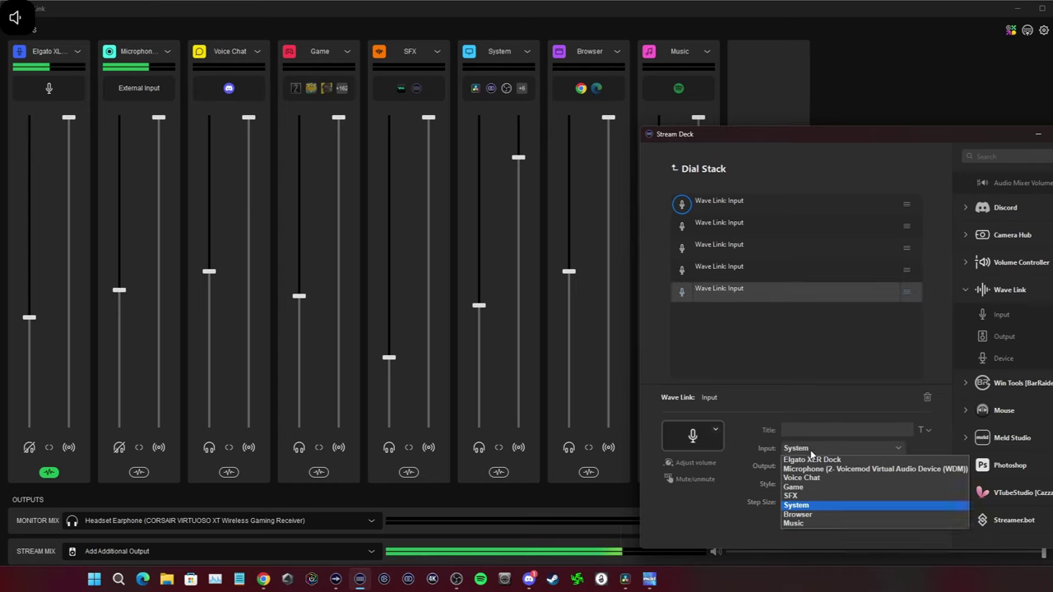
left_click(811, 515)
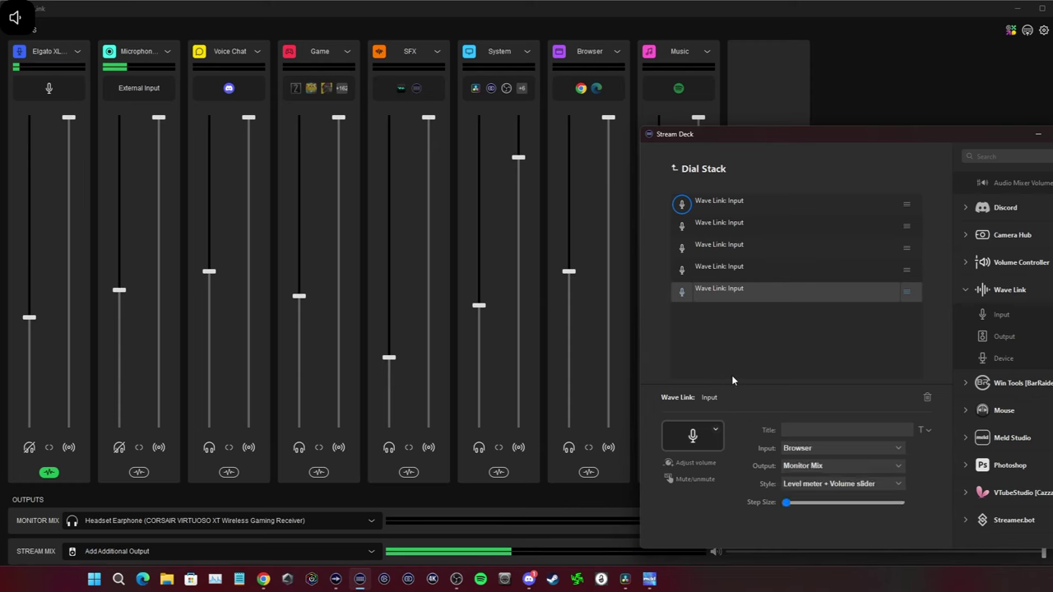
left_click(733, 374)
left_click(690, 171)
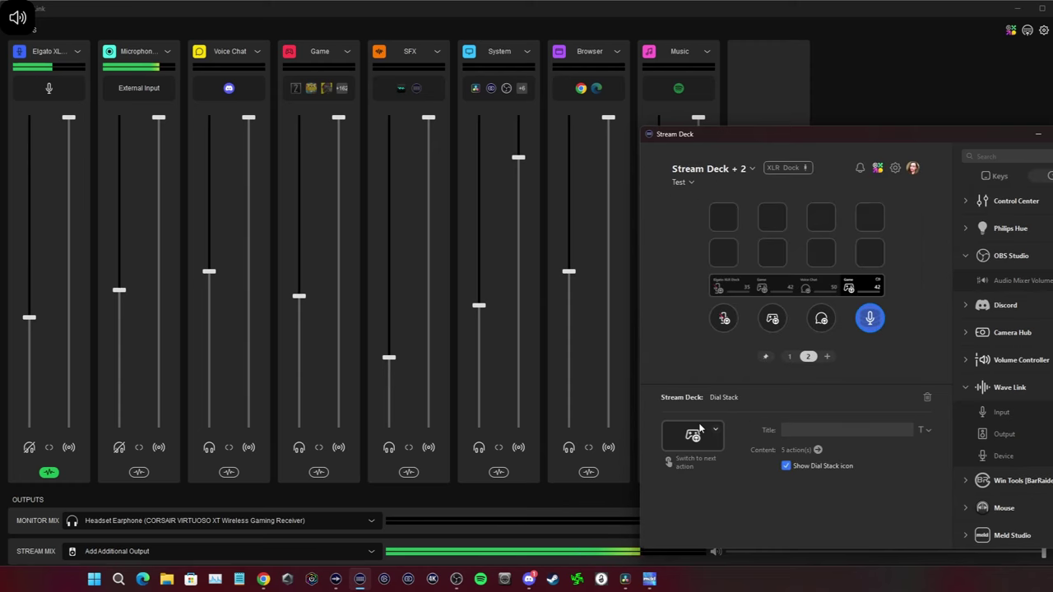
Review the actions assigned to the four dials on page 2, ending on the fourth dial's Dial Stack
left_click(774, 320)
left_click(818, 321)
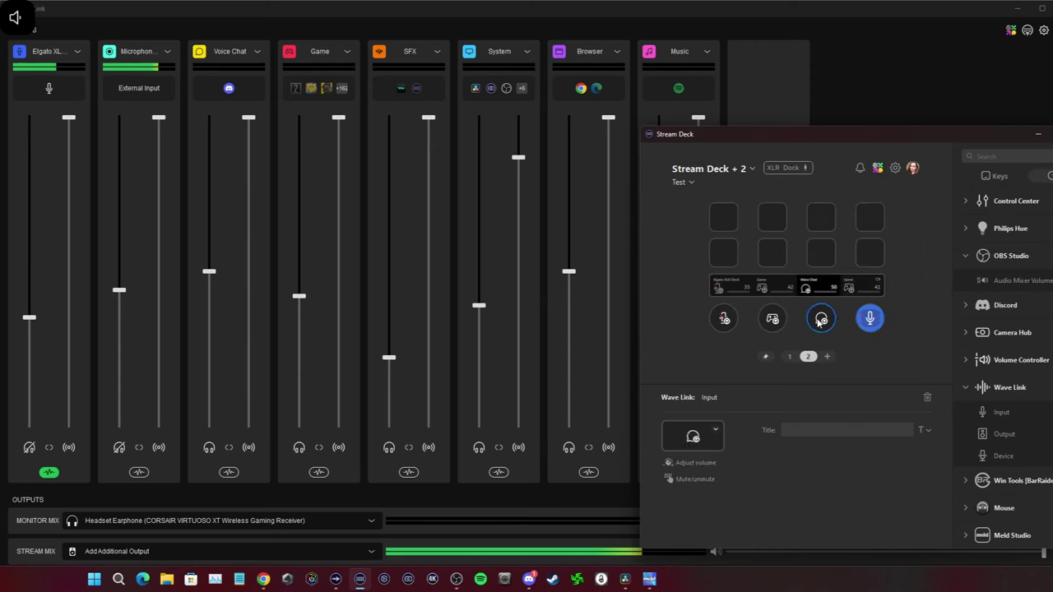
left_click(725, 320)
left_click(870, 323)
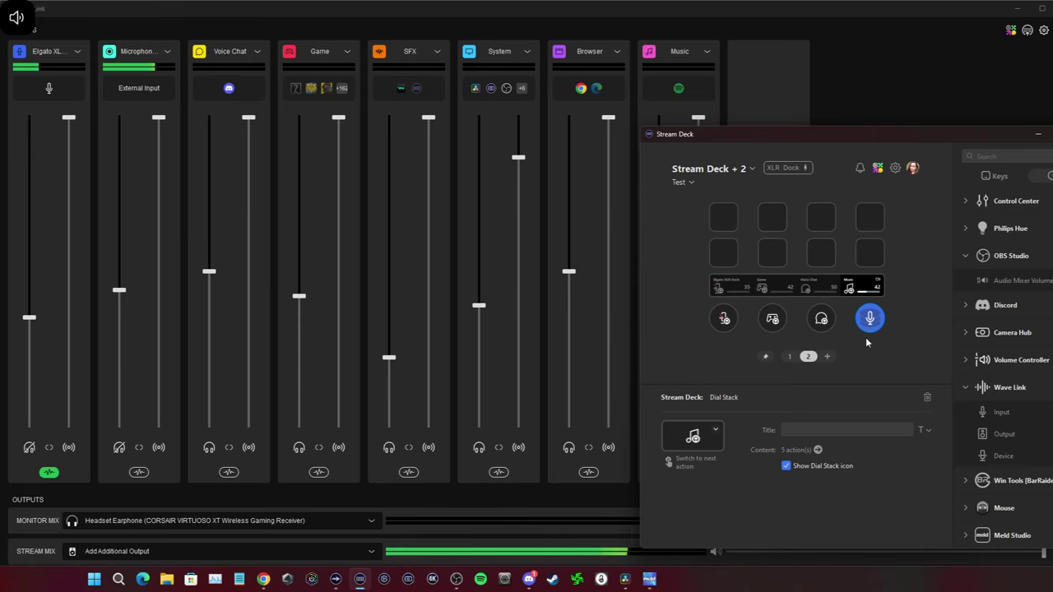
Move the Stream Deck window clear of the Wave Link channels and raise the System channel's stream mix level to maximum
left_click_drag(859, 136, 942, 127)
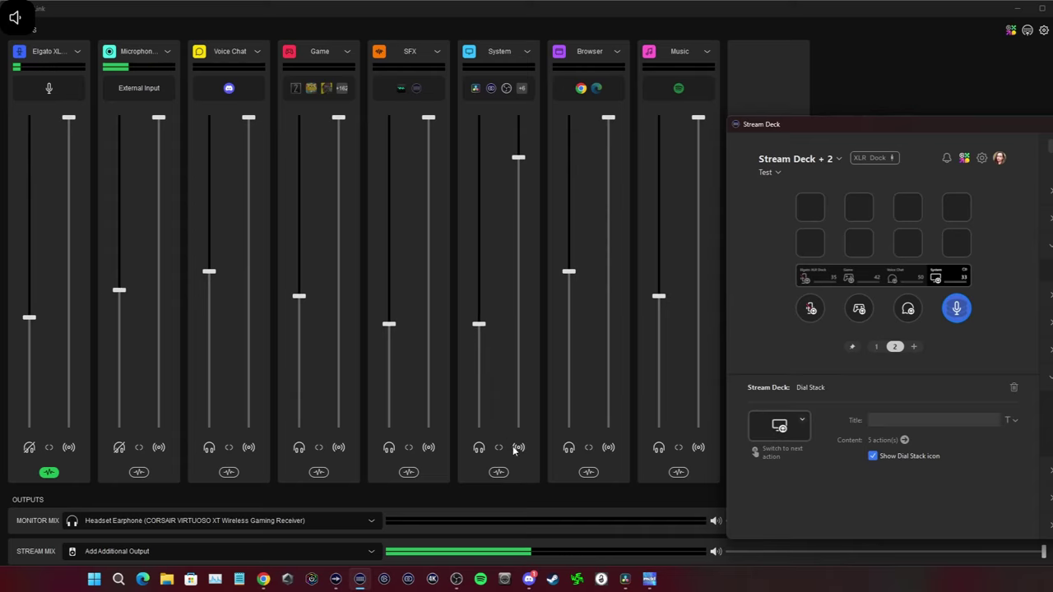
left_click(528, 158)
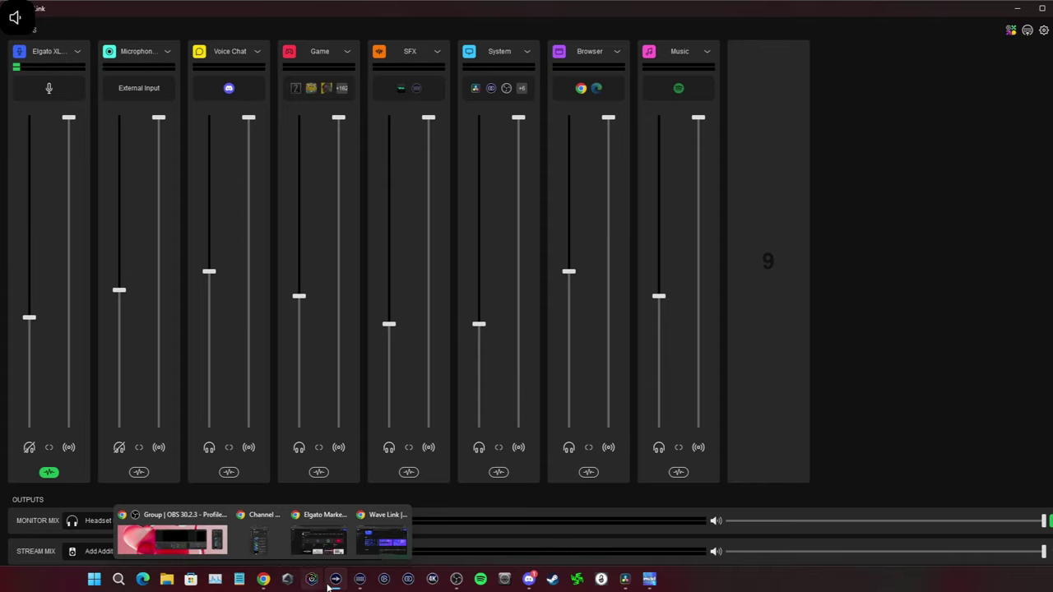
Compare the Stream Deck dials with the OBS Studio audio mixer and the Wave Link mixer, finishing with OBS Studio minimized
mouse_move(338, 582)
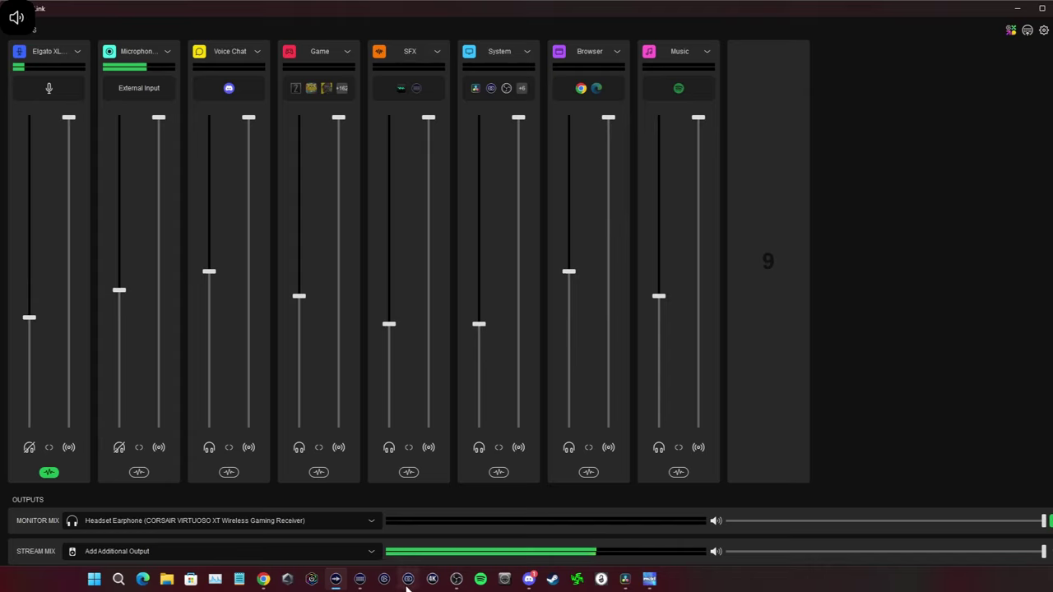
left_click(360, 579)
left_click(979, 350)
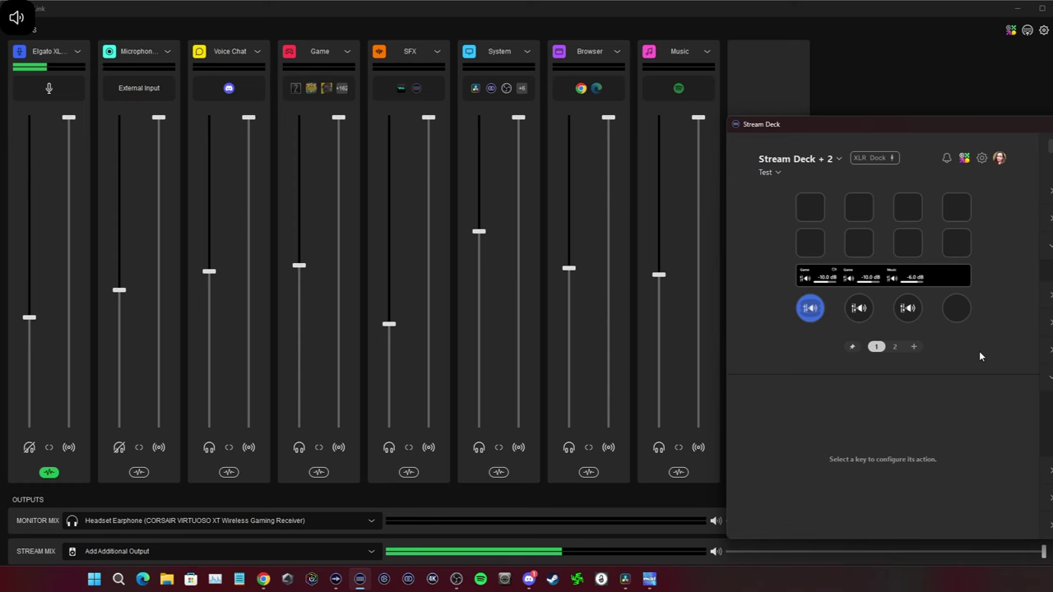
left_click(457, 579)
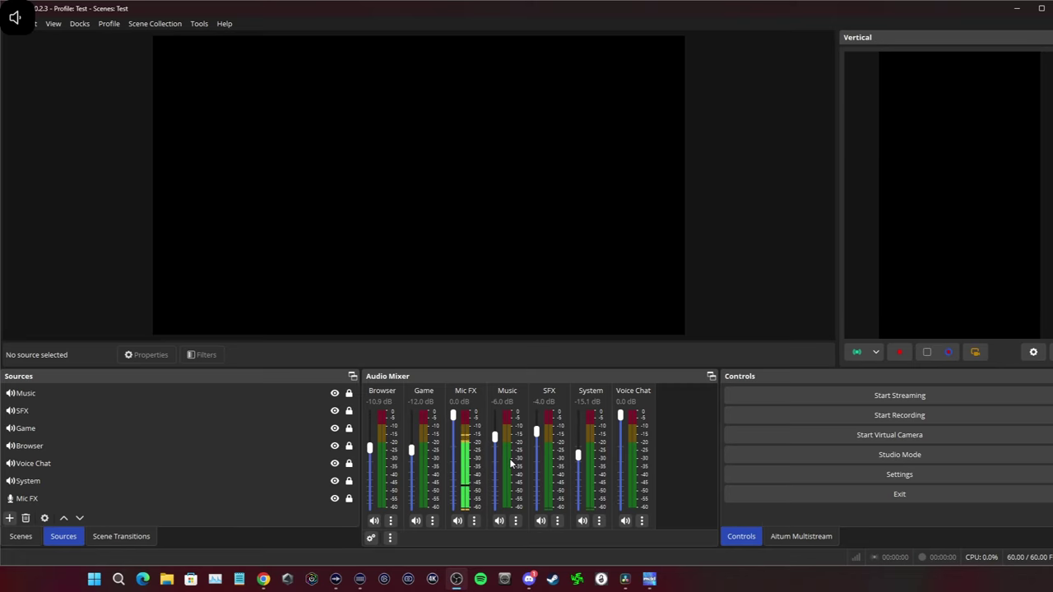
left_click(336, 580)
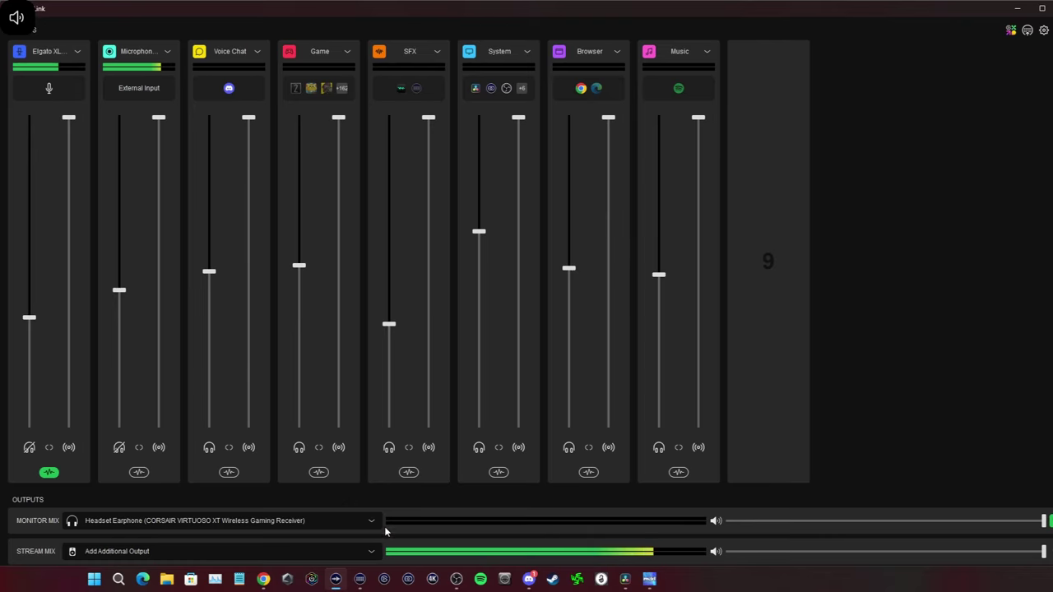
left_click(456, 579)
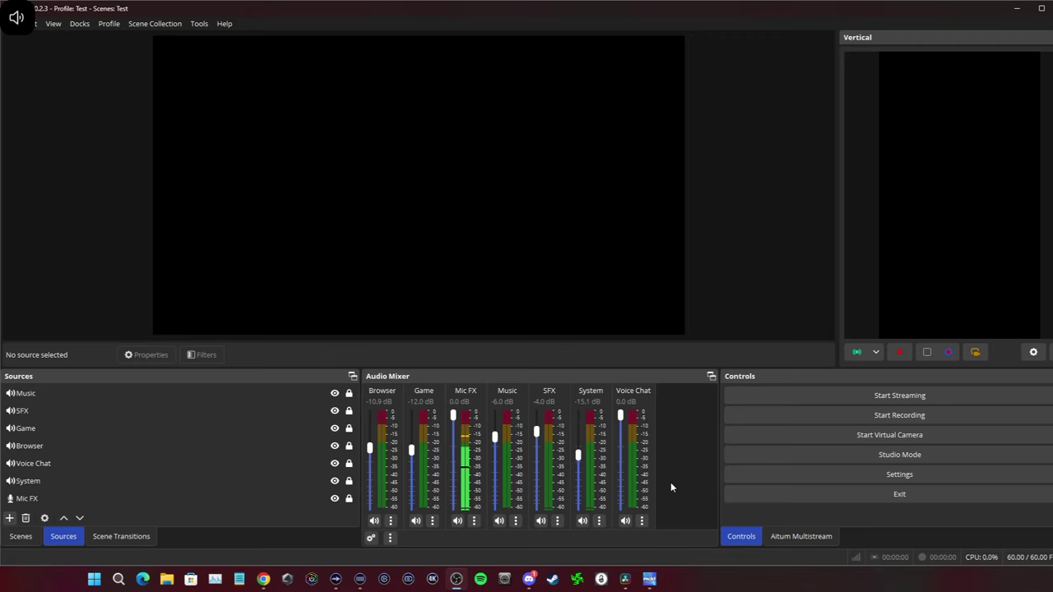
left_click(1016, 9)
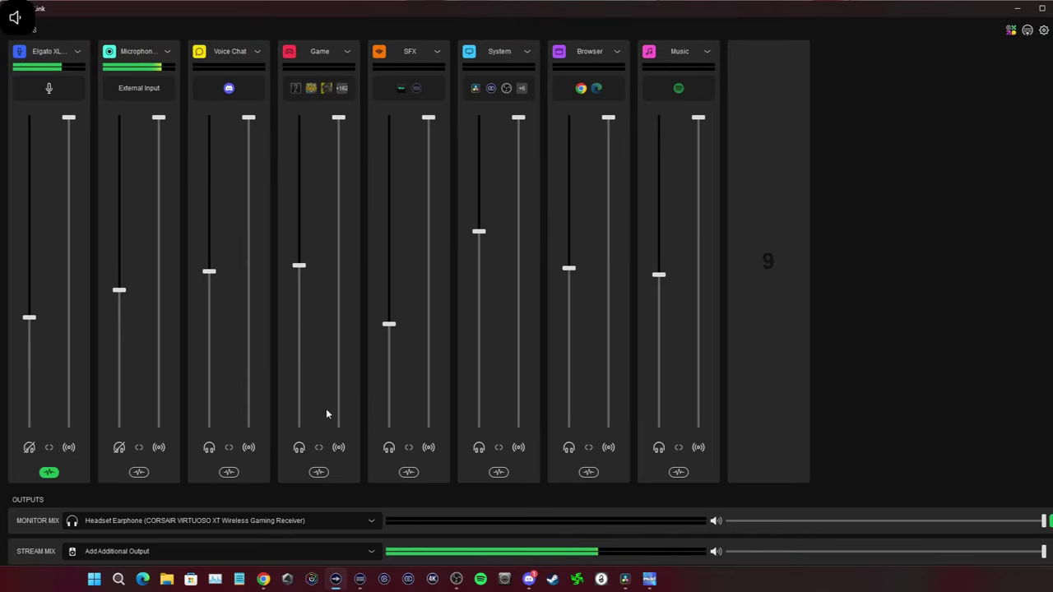
Examine which applications are assigned as audio inputs to the SFX and System channels in Wave Link
left_click(437, 51)
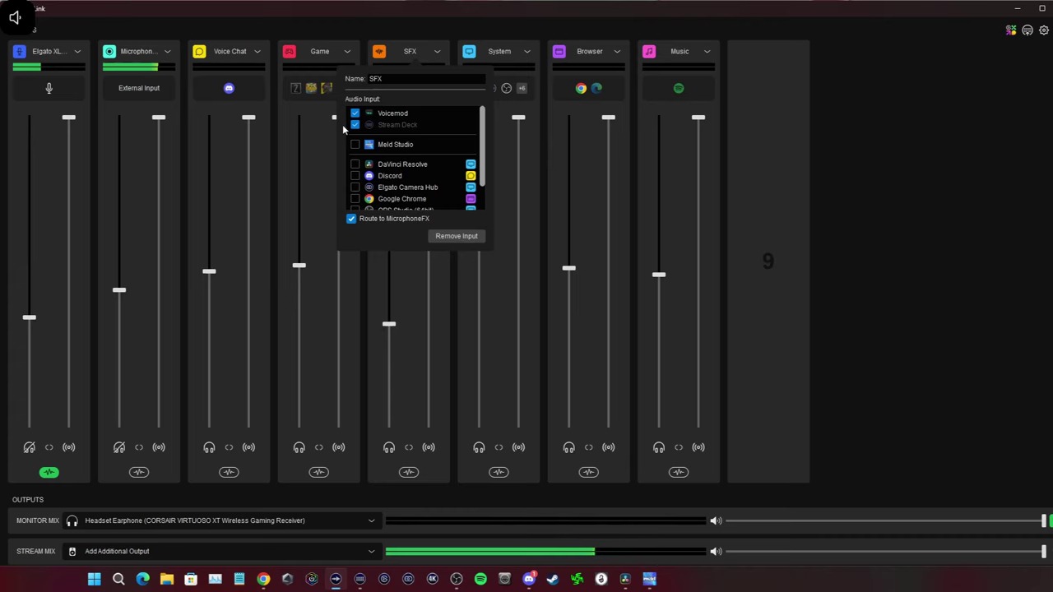
left_click(527, 51)
scroll(472, 161, "down", 5)
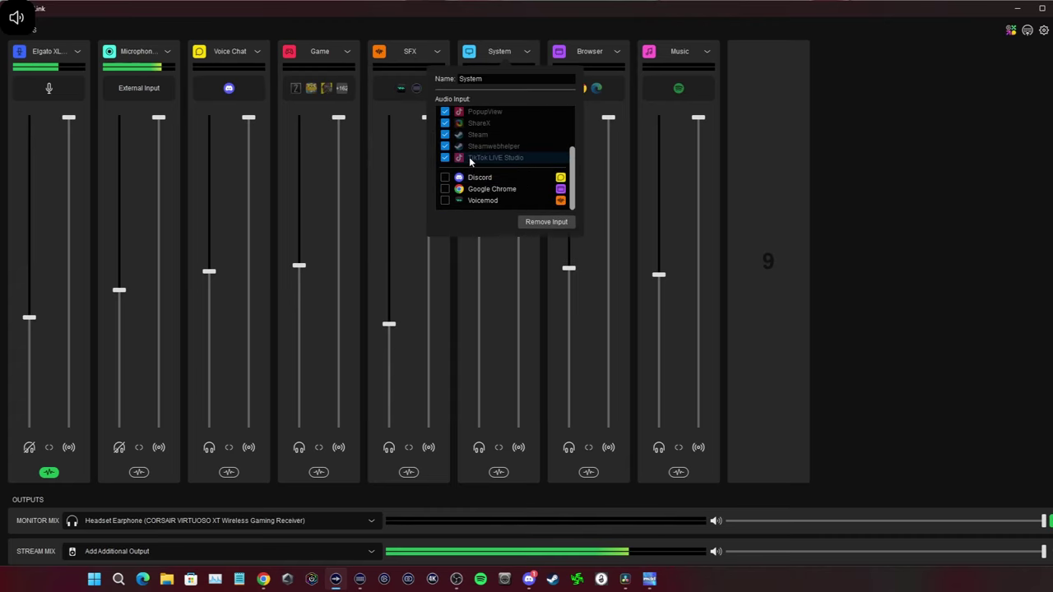
left_click(804, 175)
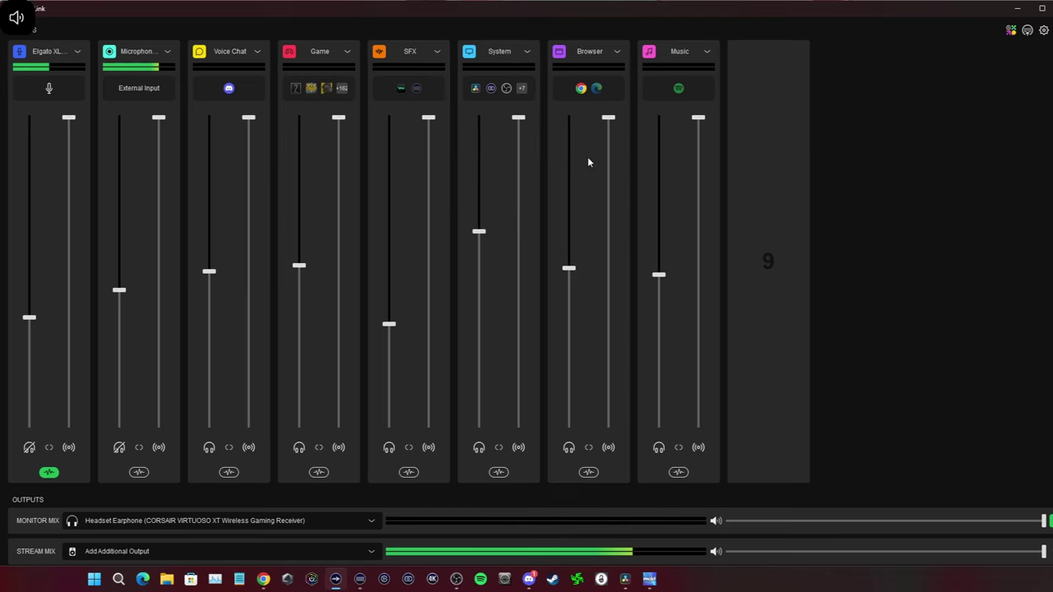